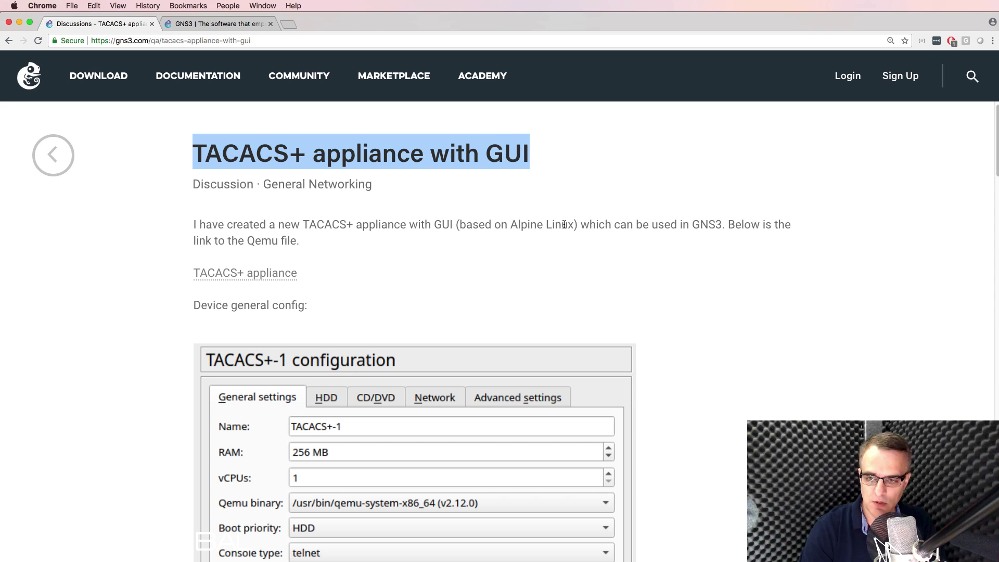
Step: Read the TacacsGUI blog post, highlighting its author line, intro paragraph and Alpine Linux mention
scroll(564, 224, "down", 20)
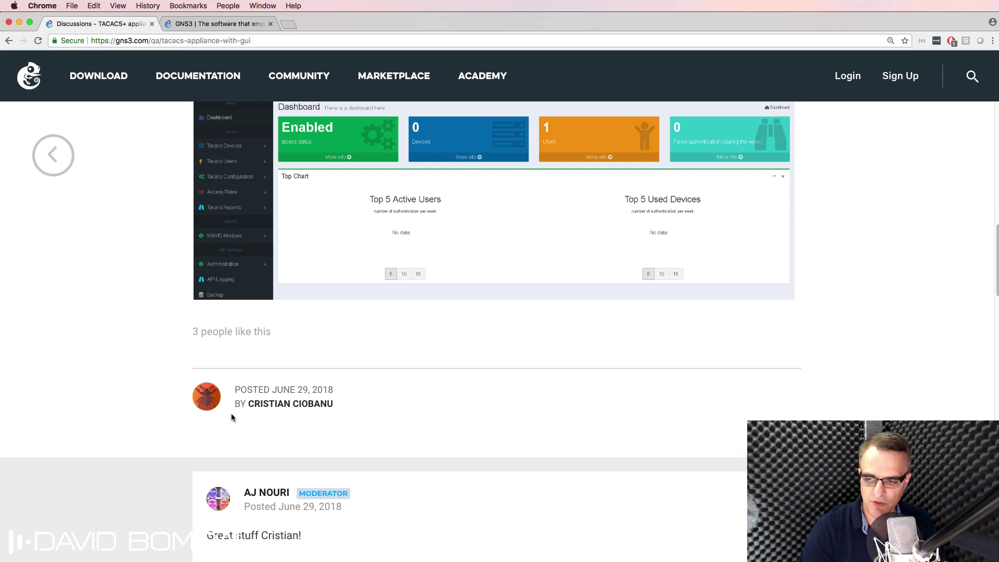
left_click_drag(234, 406, 397, 403)
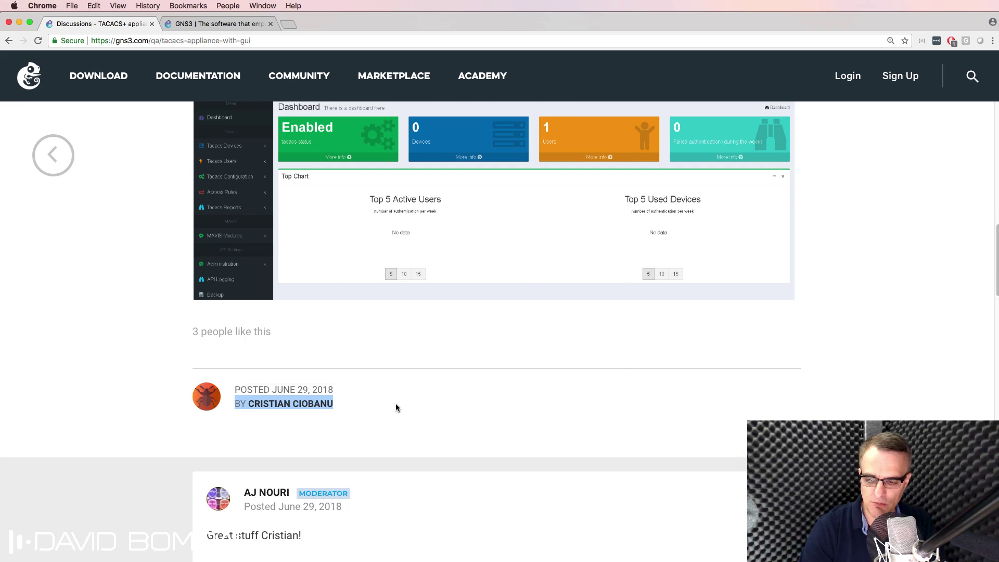
left_click(396, 404)
mouse_move(232, 387)
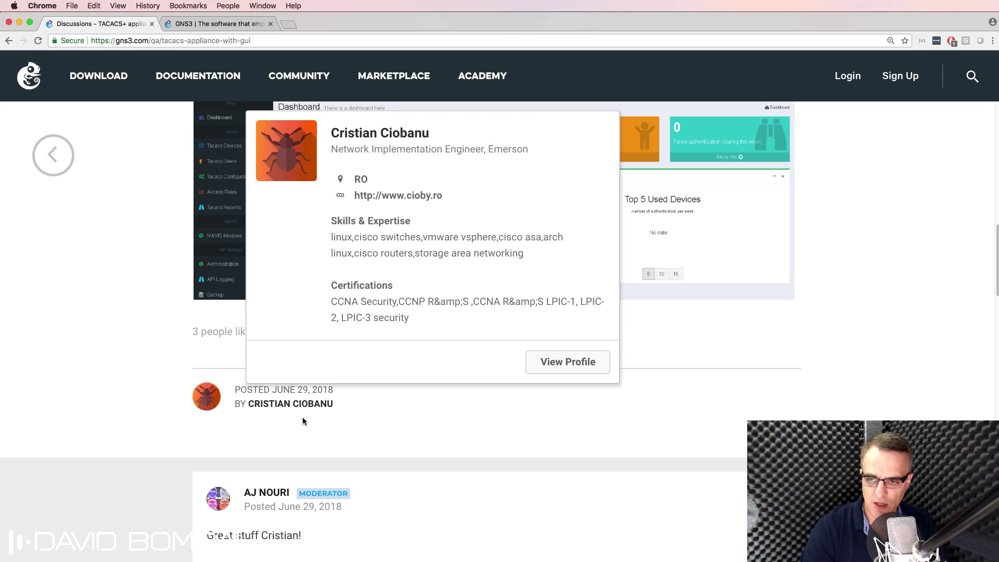
scroll(302, 417, "up", 10)
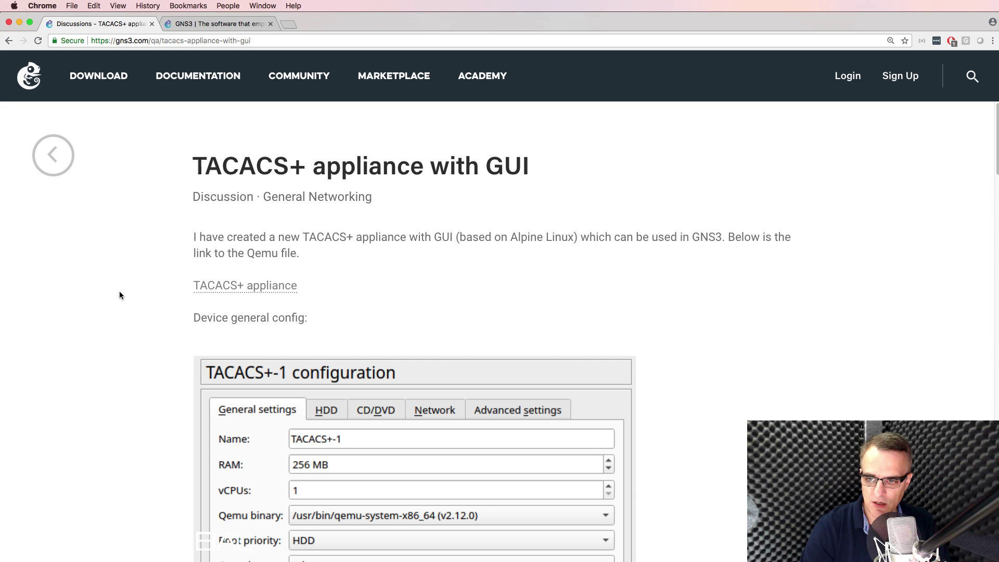
left_click_drag(178, 245, 481, 253)
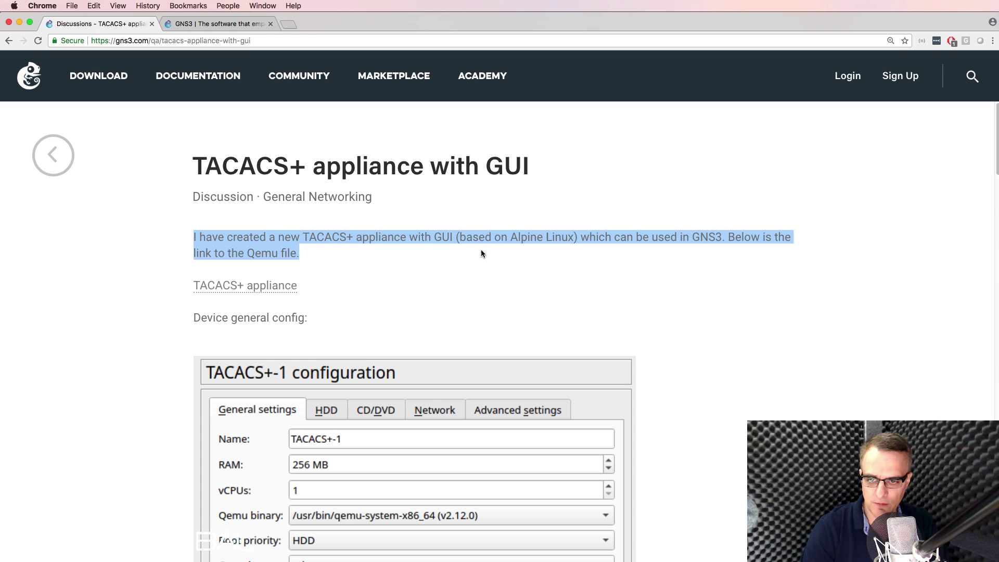
left_click(481, 254)
left_click_drag(456, 241, 721, 238)
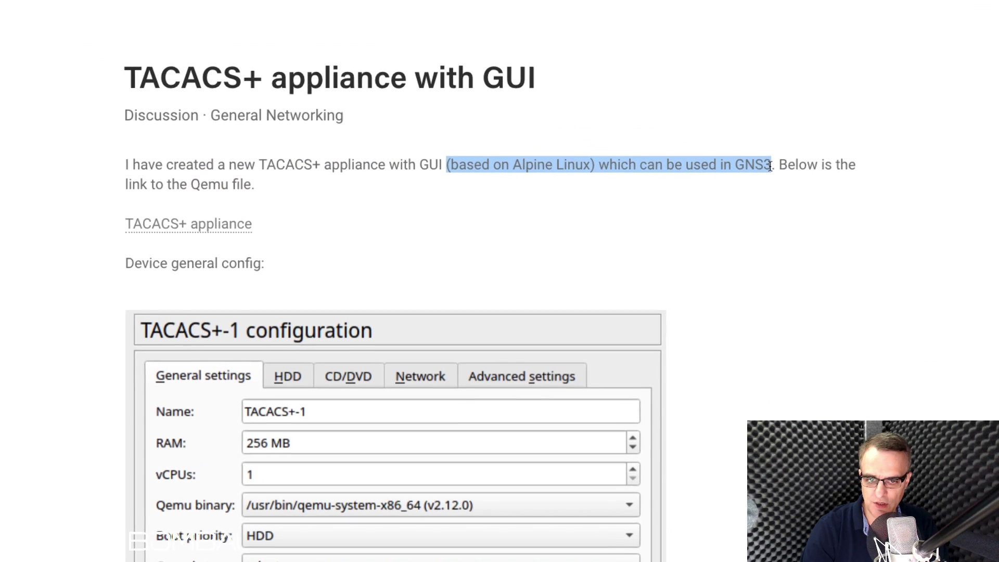
scroll(718, 204, "down", 5)
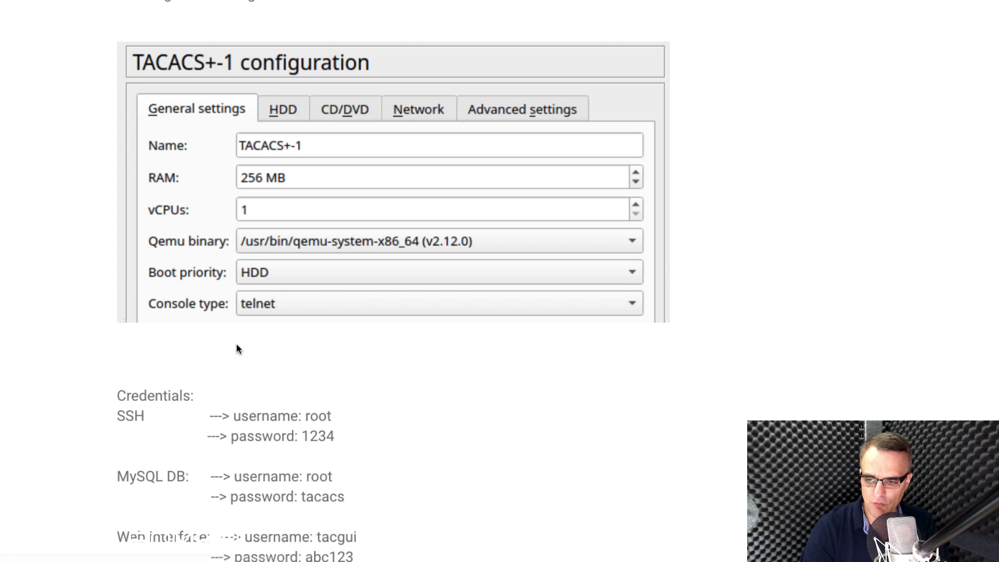
scroll(398, 377, "down", 1)
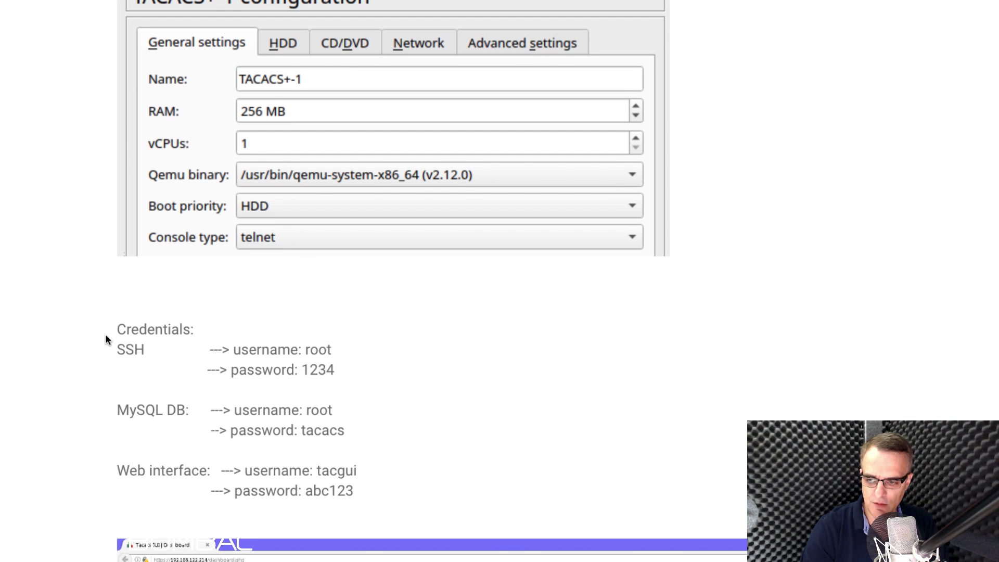
Step: Highlight the post's SSH, MySQL and web interface credentials, then read down to the comments
left_click_drag(106, 335, 384, 368)
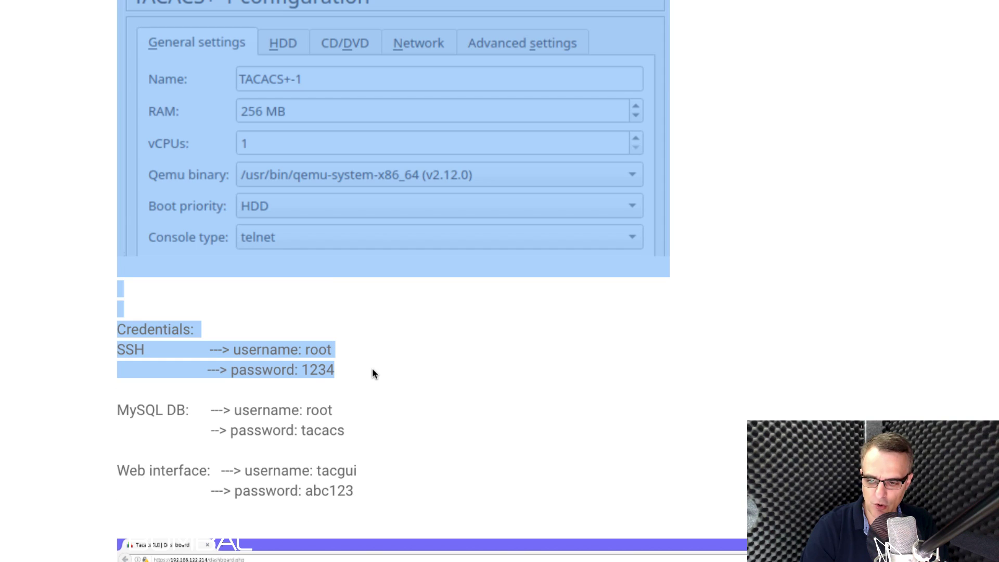
left_click(373, 373)
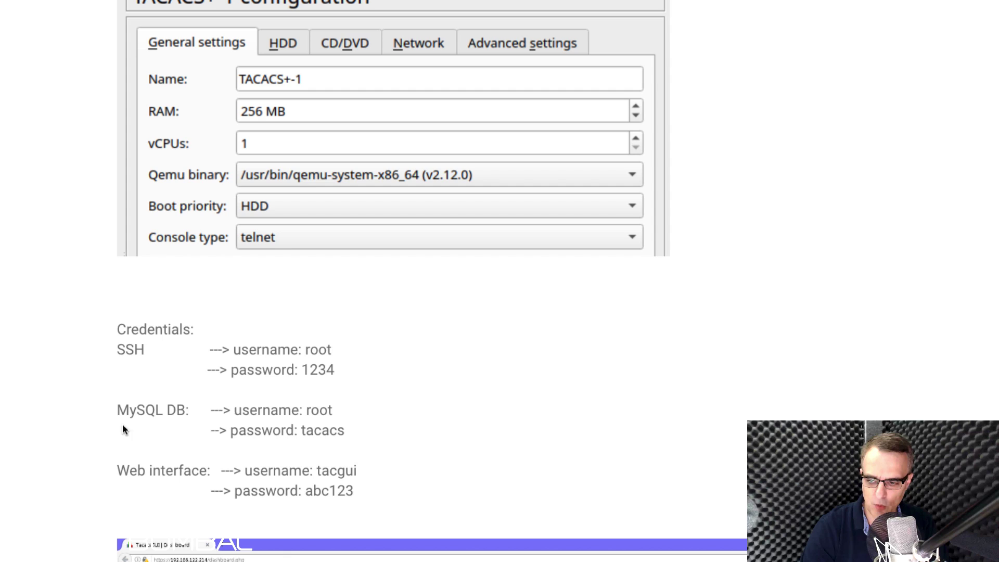
left_click_drag(353, 439, 119, 409)
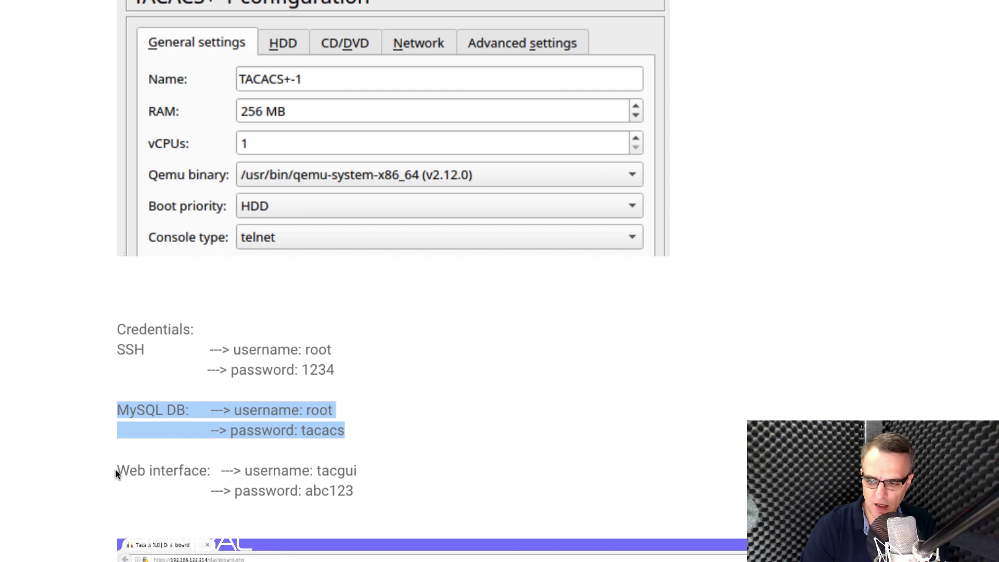
left_click_drag(115, 471, 470, 497)
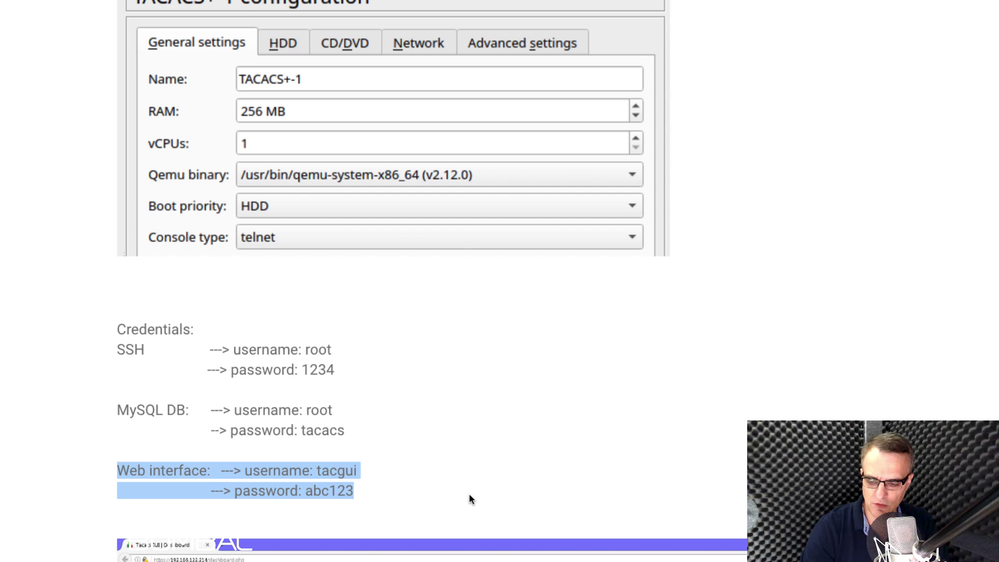
scroll(467, 494, "down", 2)
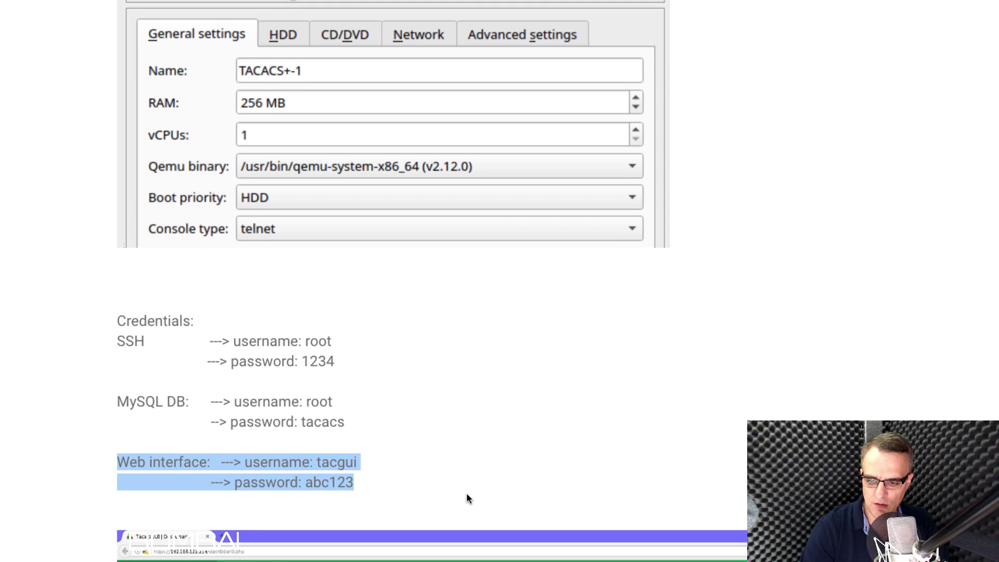
scroll(467, 494, "down", 3)
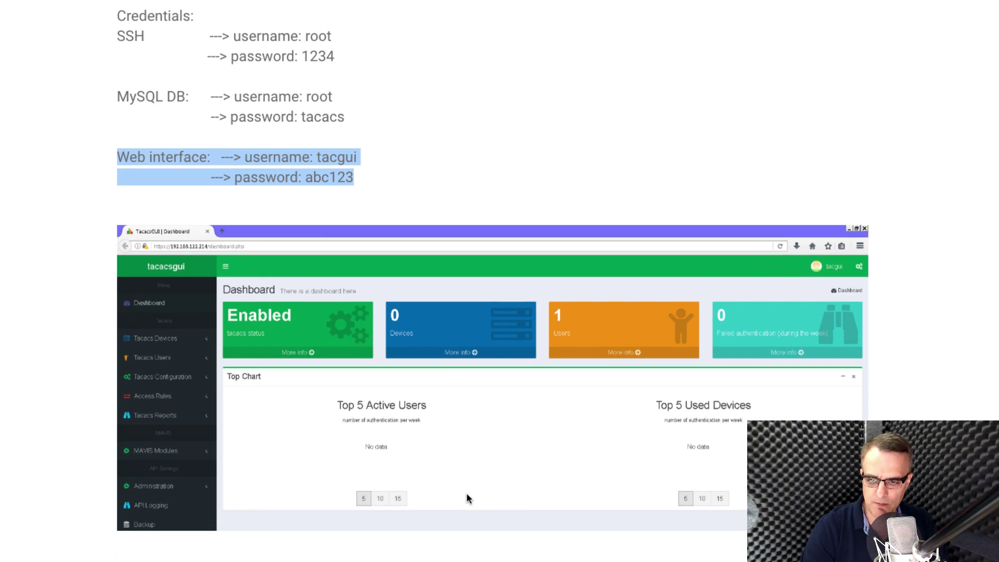
scroll(466, 494, "down", 1)
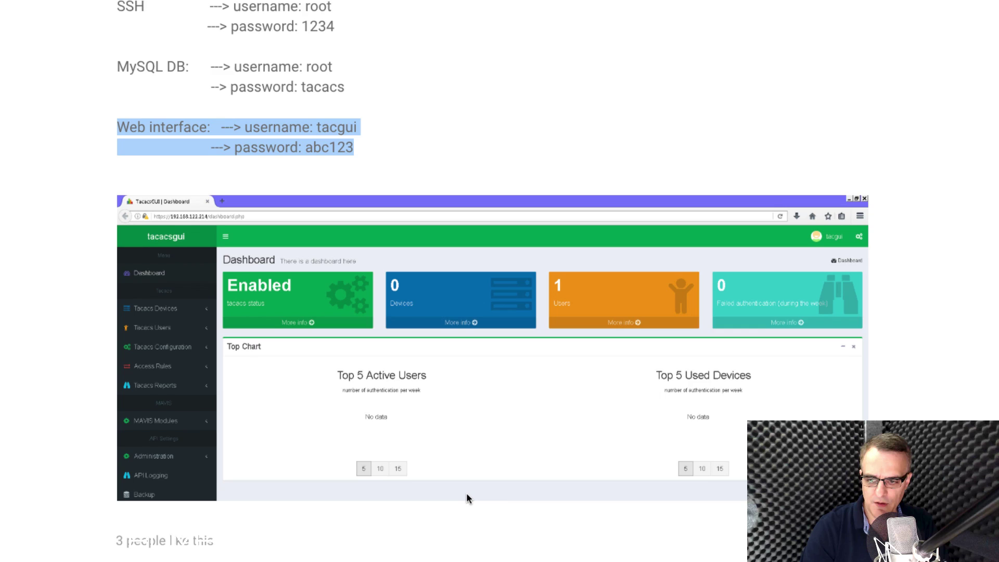
scroll(467, 493, "down", 2)
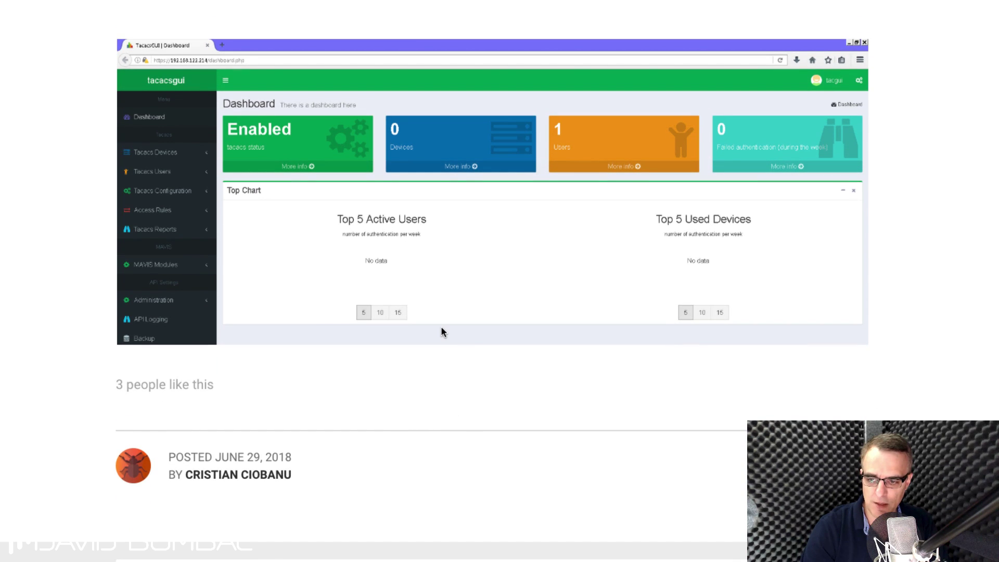
scroll(441, 326, "down", 5)
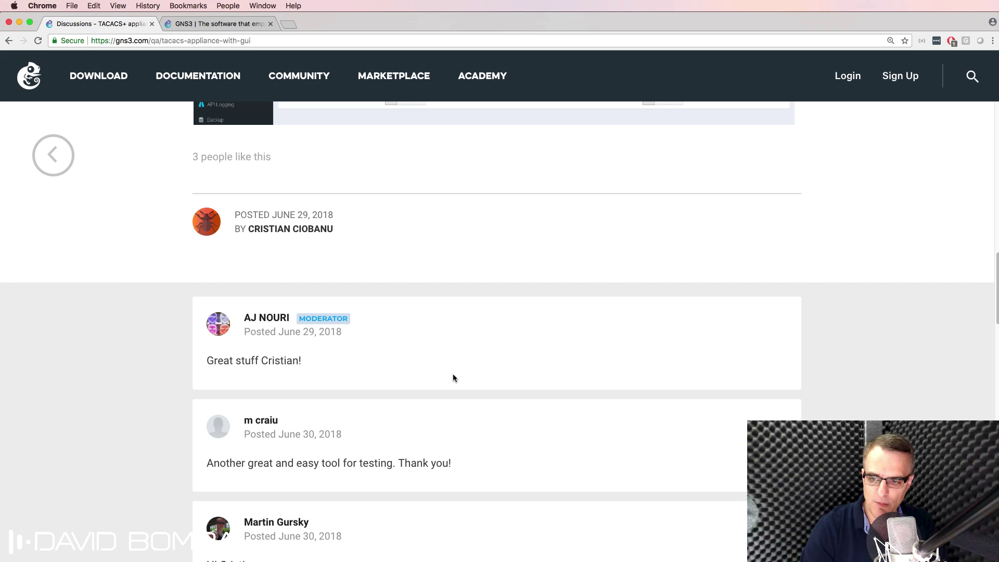
left_click_drag(240, 317, 294, 316)
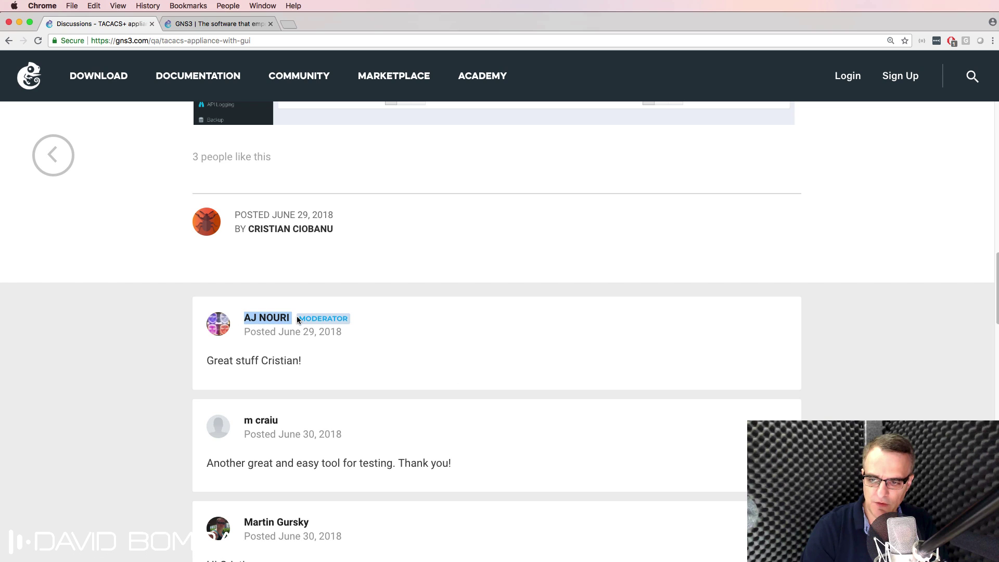
mouse_move(297, 317)
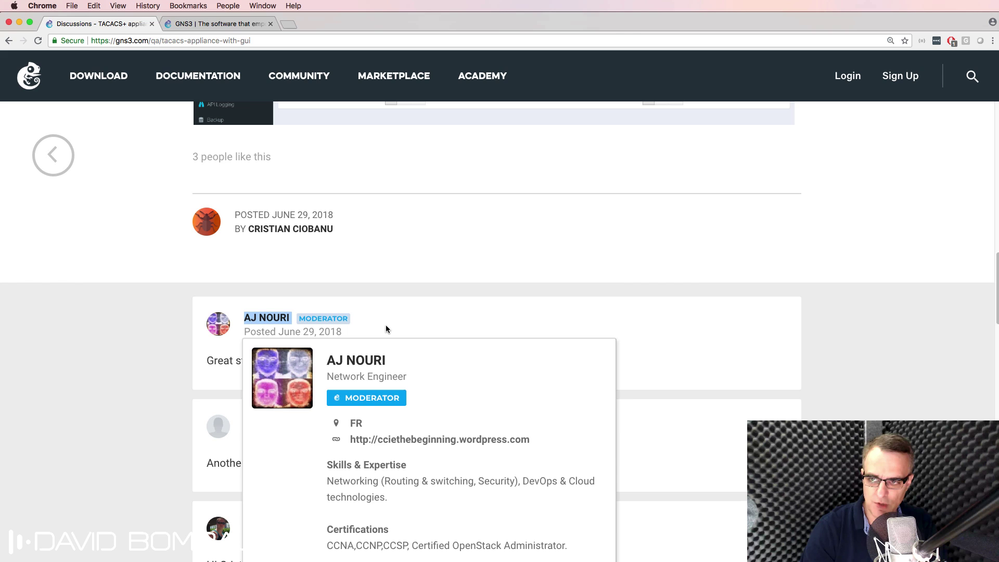
Step: Find the TacacsGUI appliance in the gns3.com marketplace Appliances list by searching 'tac'
left_click(229, 26)
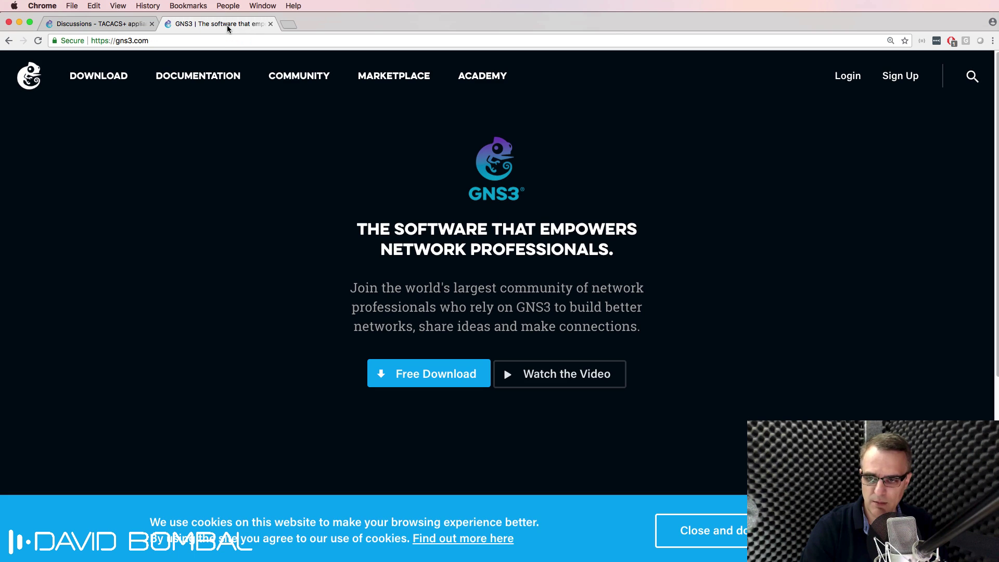
left_click(397, 81)
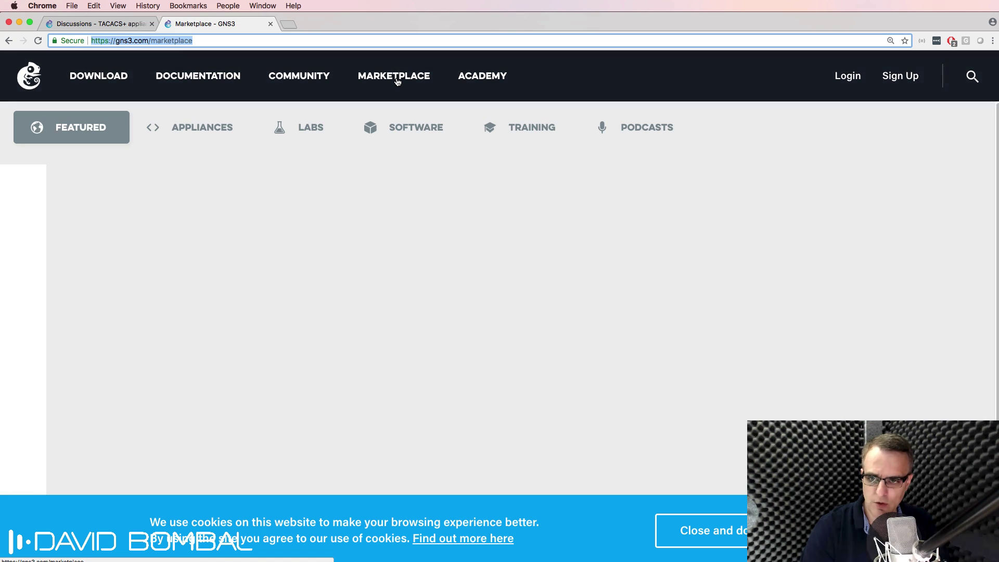
key("super+minus")
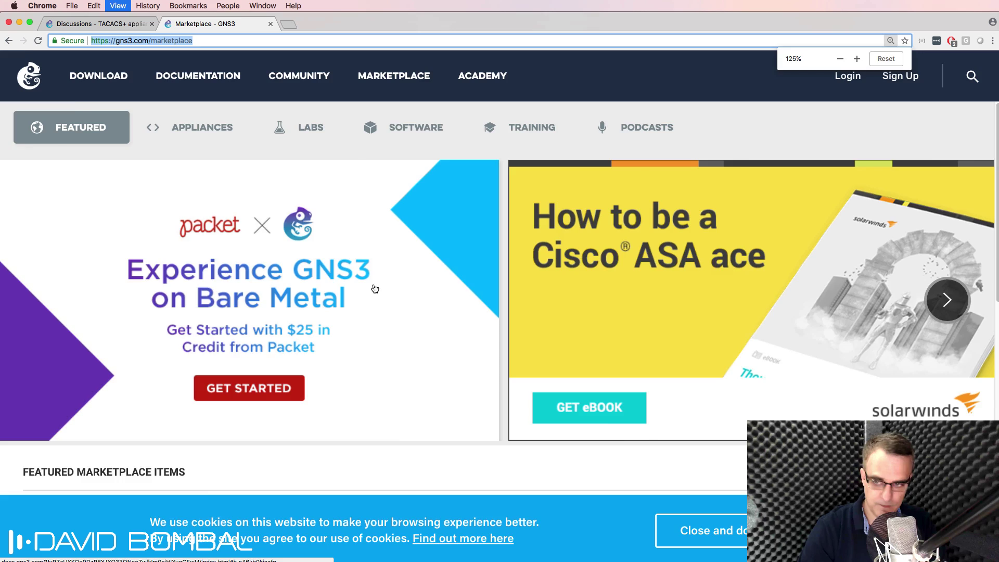
left_click(68, 278)
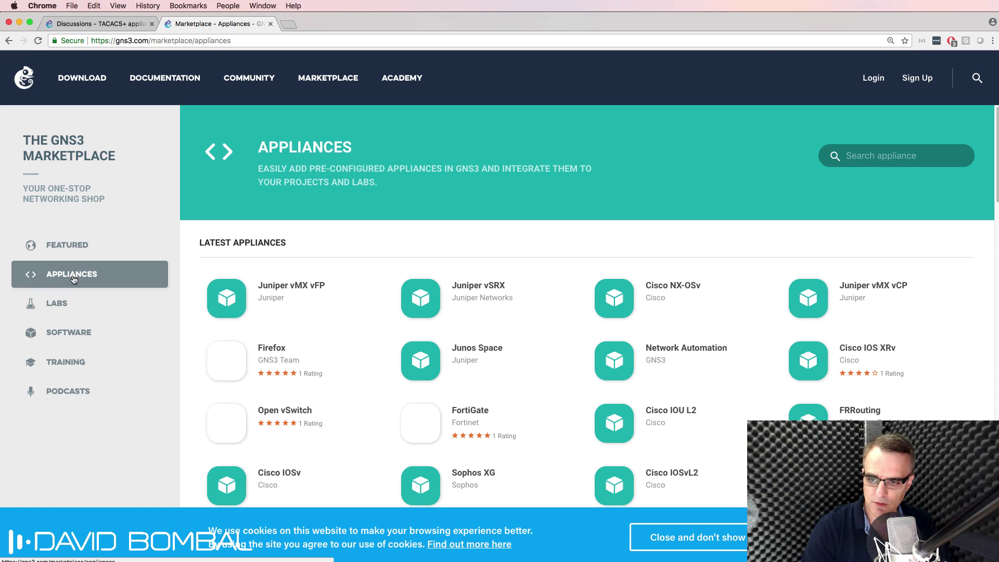
left_click(888, 156)
type("tac")
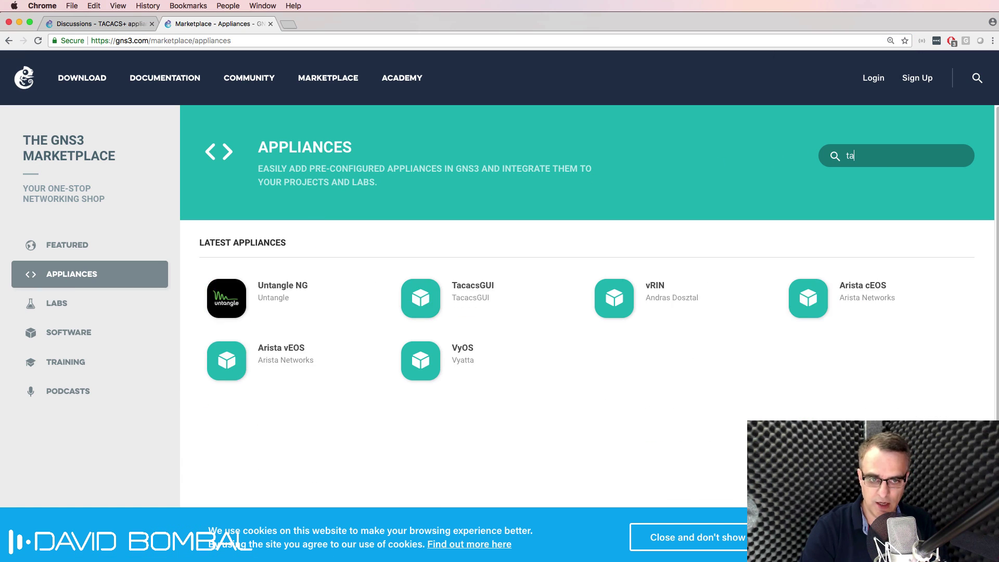
left_click(290, 293)
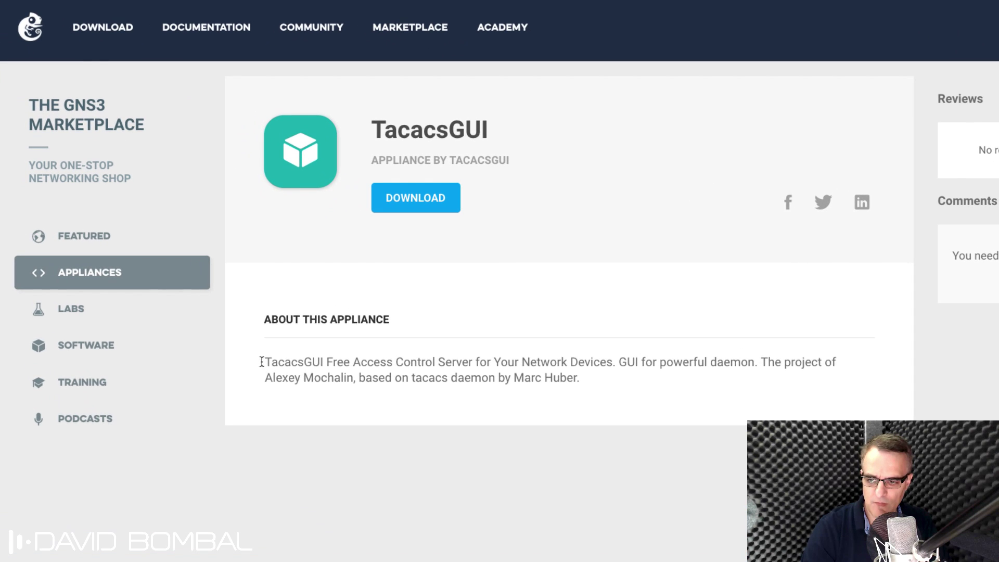
Step: Highlight the TacacsGUI appliance's description lines
left_click_drag(262, 362, 588, 383)
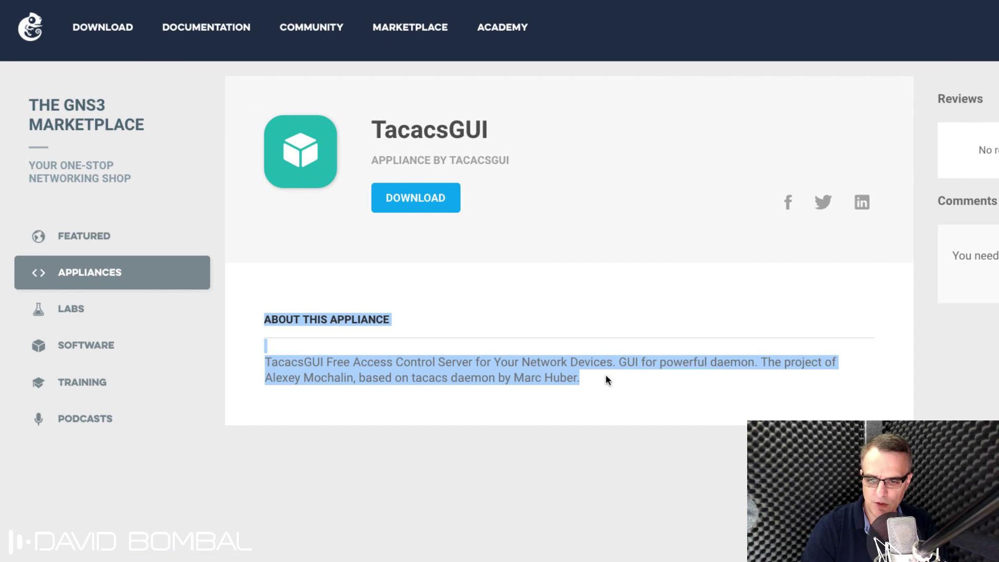
left_click(602, 374)
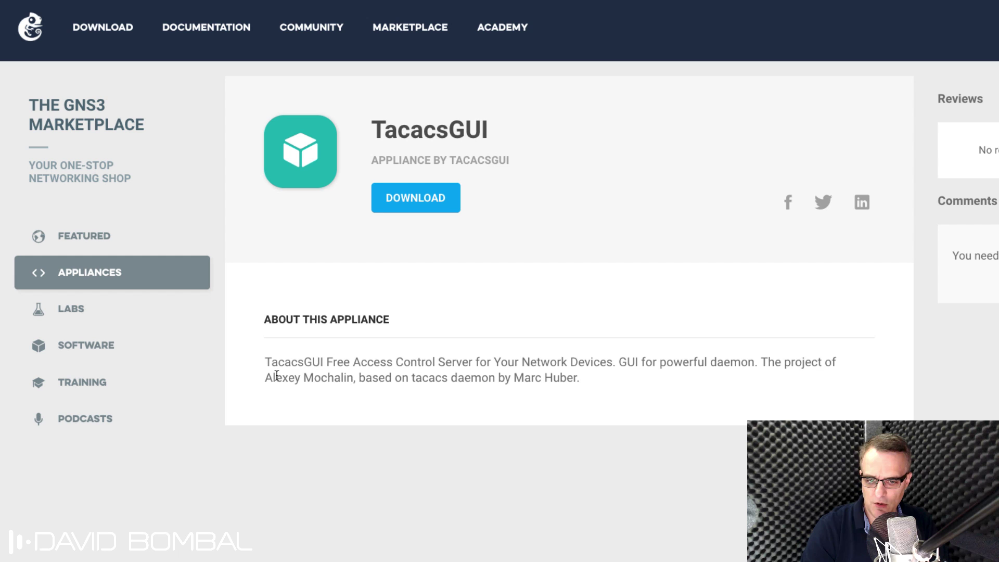
left_click_drag(265, 376, 597, 382)
Step: Download tacacs-gui.gns3a and import it into GNS3 from the Downloads folder
left_click(419, 204)
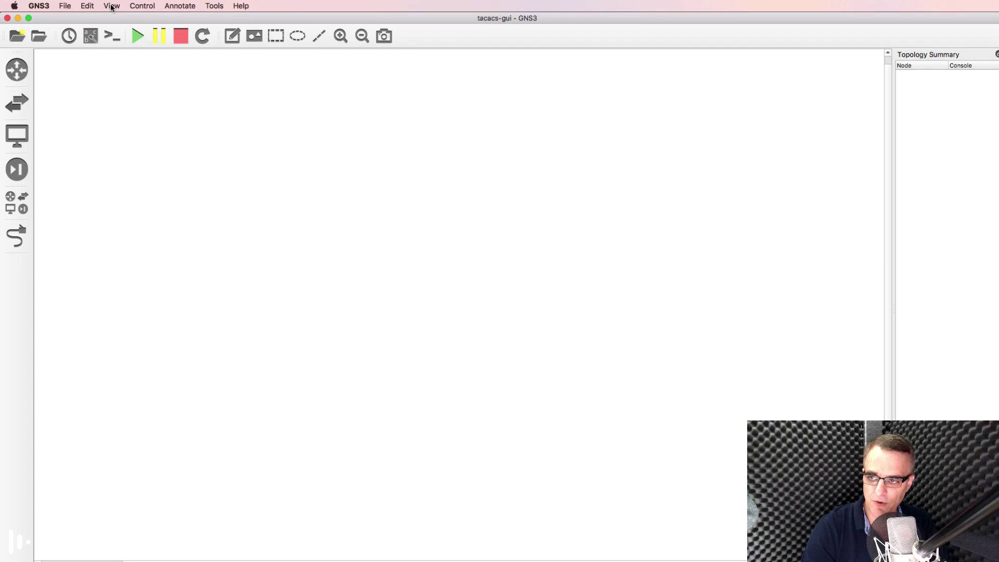
left_click(75, 7)
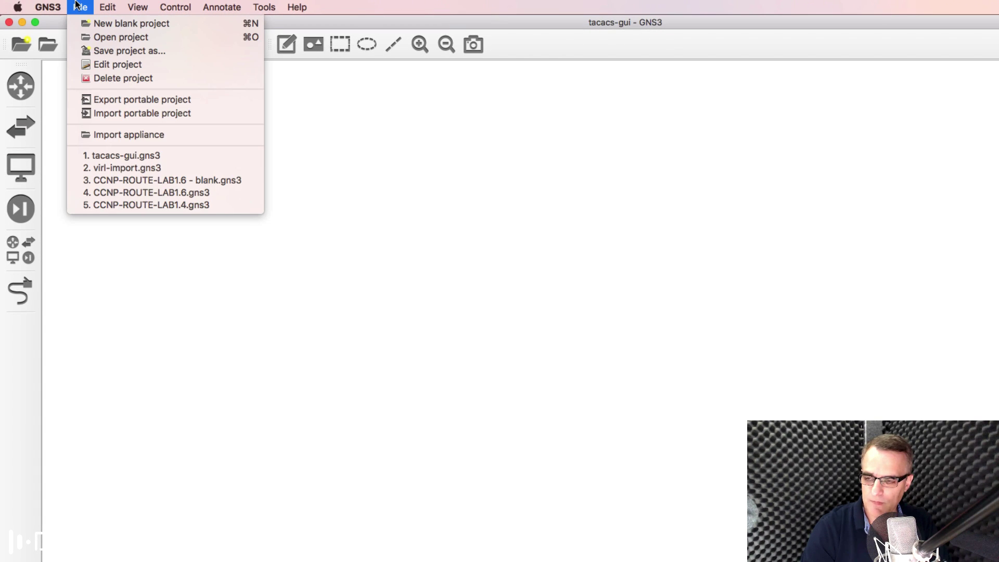
left_click(149, 135)
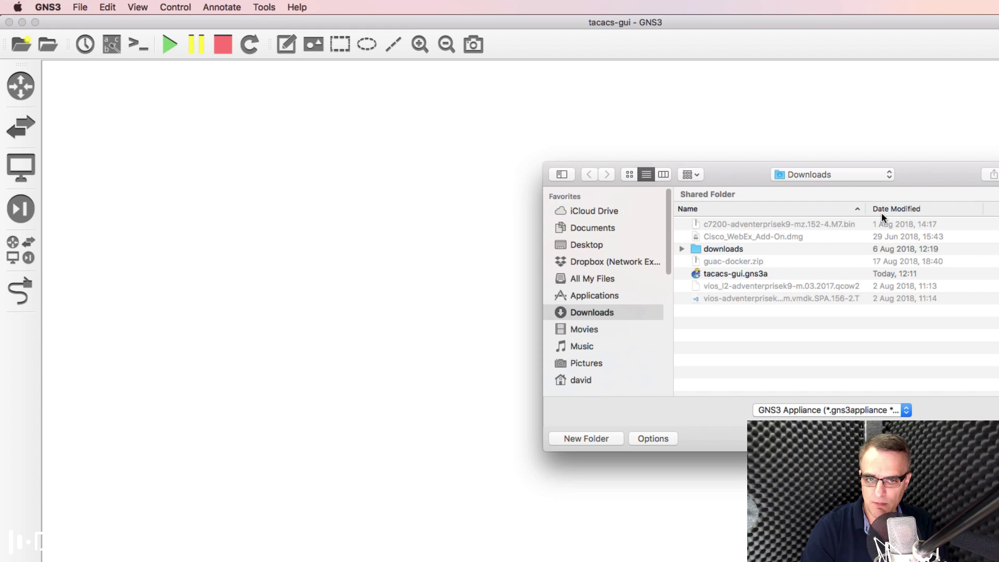
left_click(884, 210)
left_click_drag(758, 187, 432, 161)
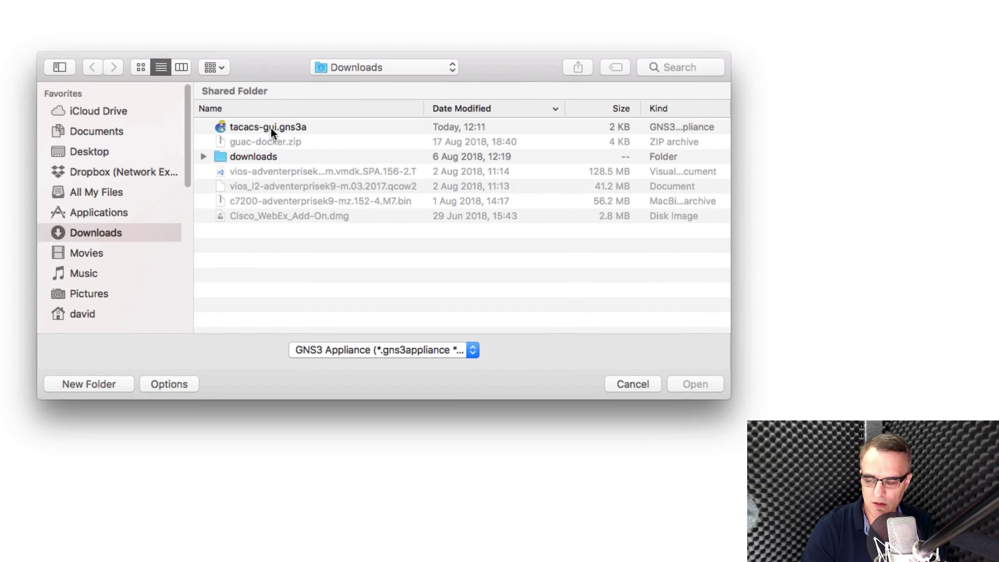
left_click(271, 127)
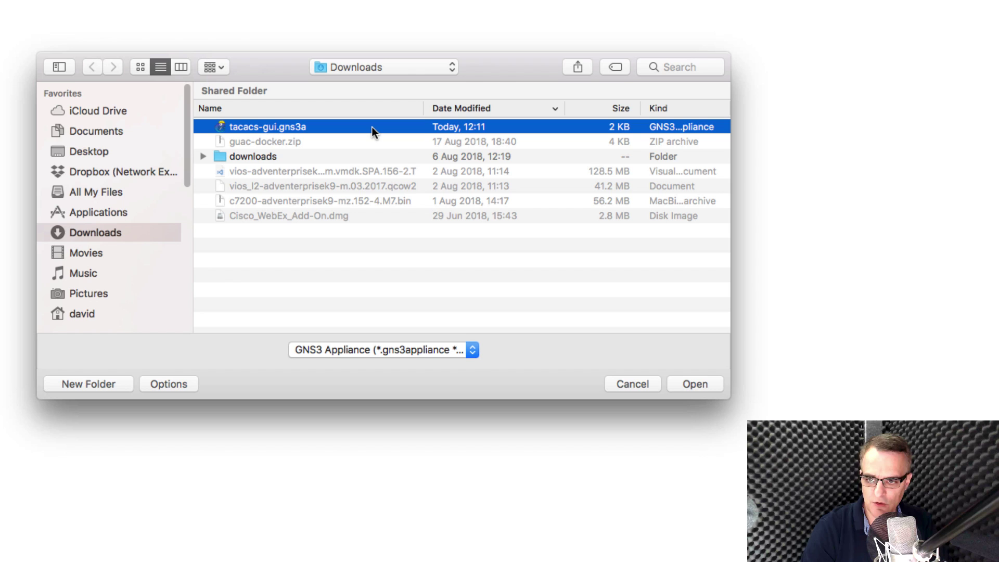
left_click(673, 390)
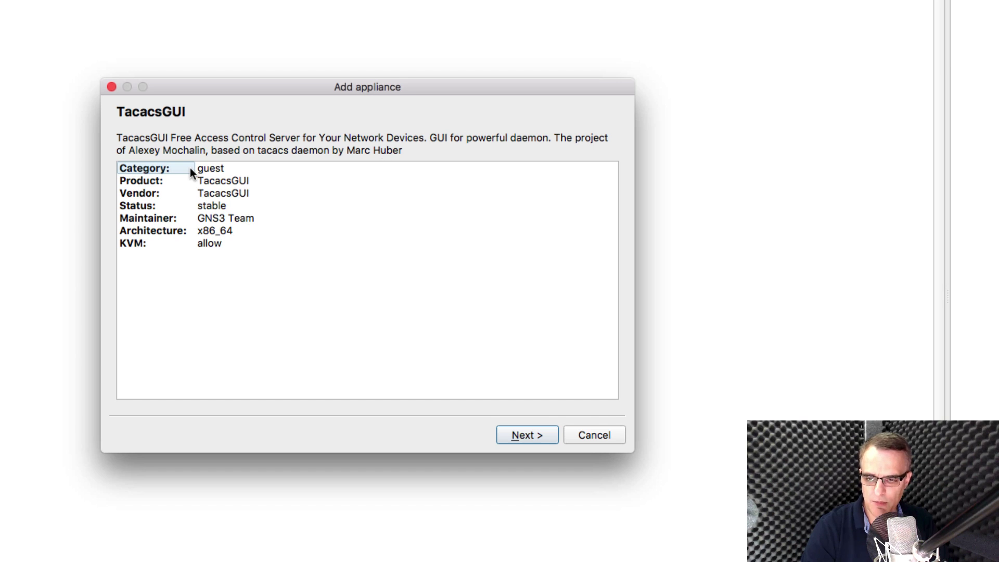
Step: Run TacacsGUI on the GNS3 VM and select the missing tac_plus.qcow2 image
left_click(521, 435)
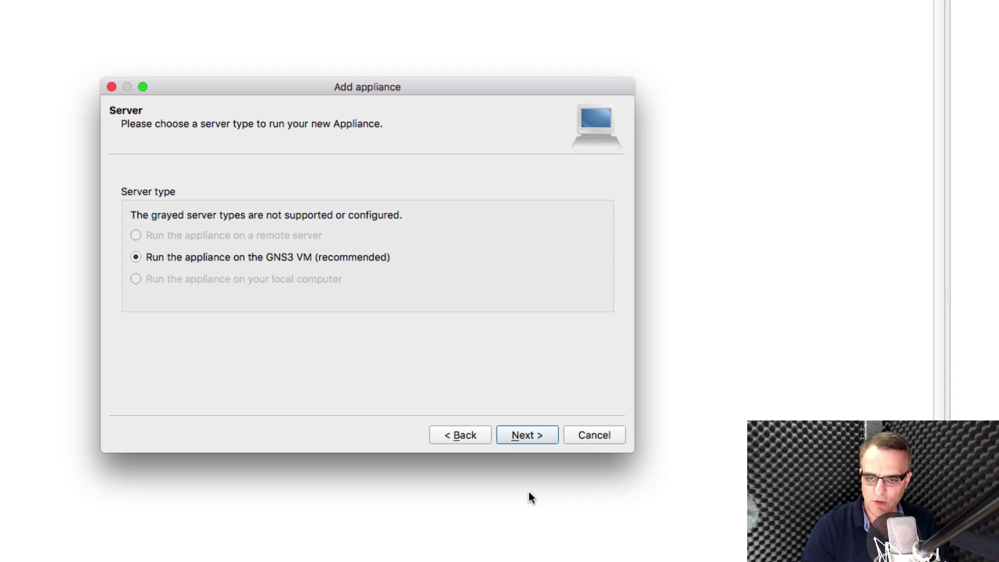
left_click(517, 436)
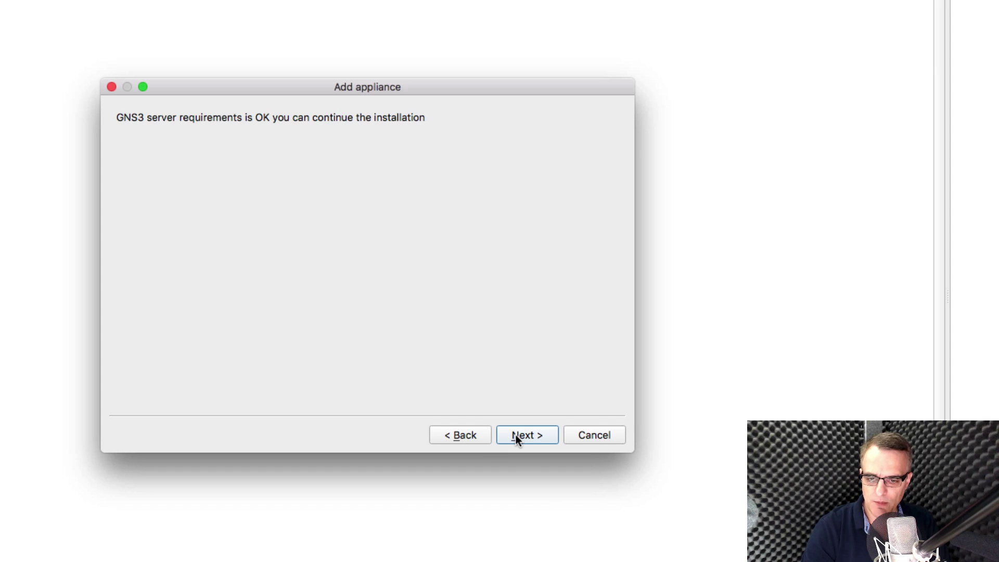
left_click(516, 435)
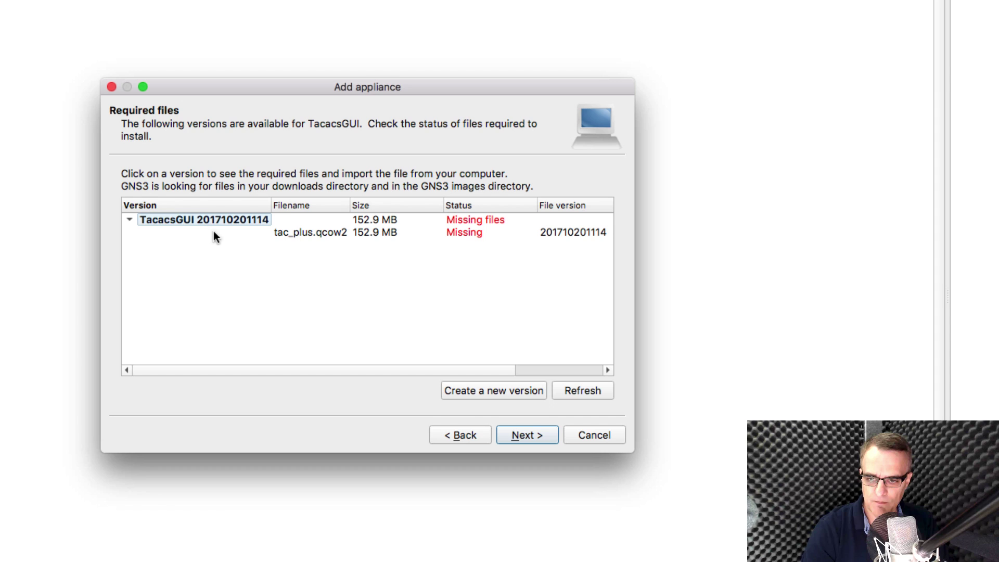
left_click(299, 237)
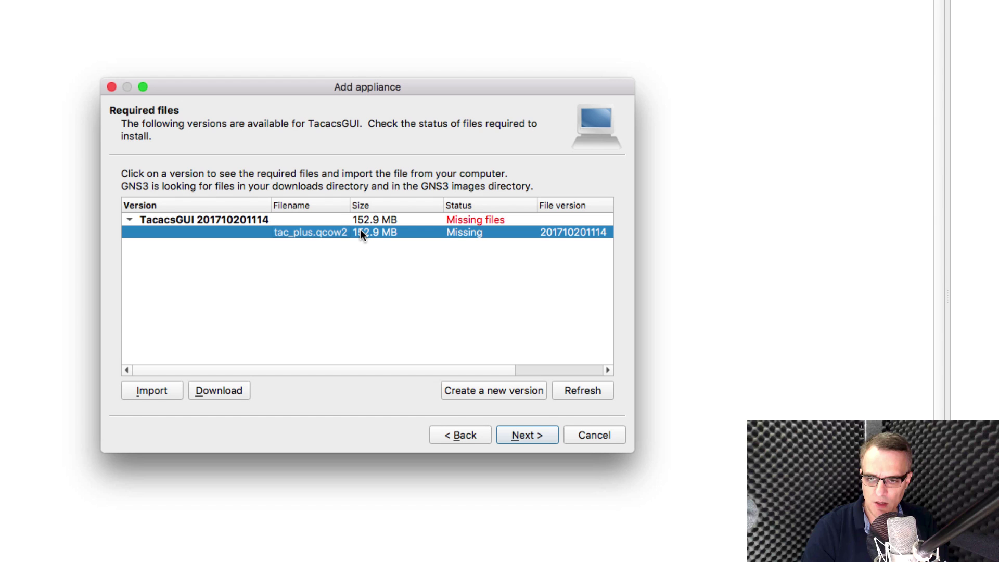
Step: Download tac_plus.qcow2 from Google Drive despite the virus-scan size warning and check its progress
left_click(229, 402)
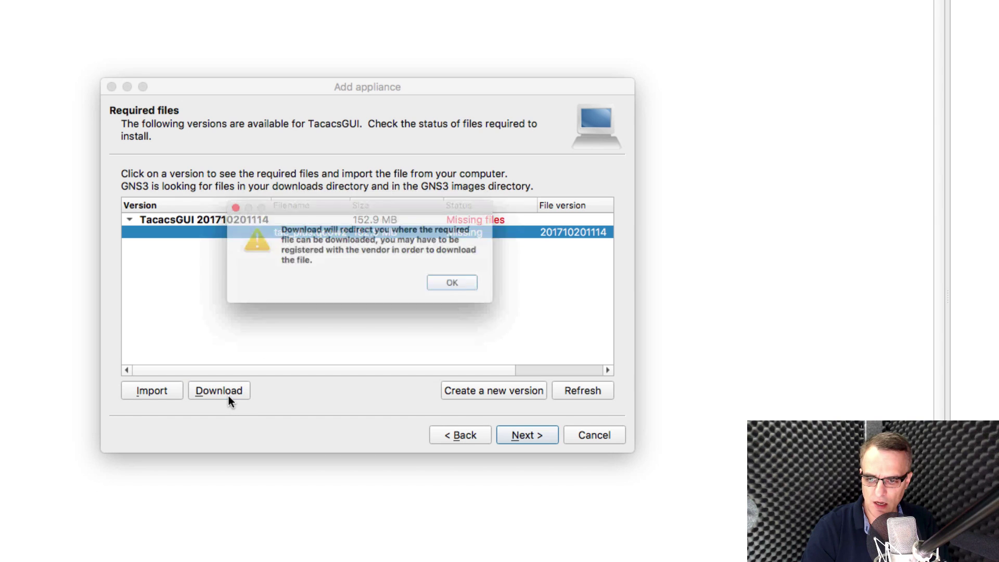
left_click(474, 290)
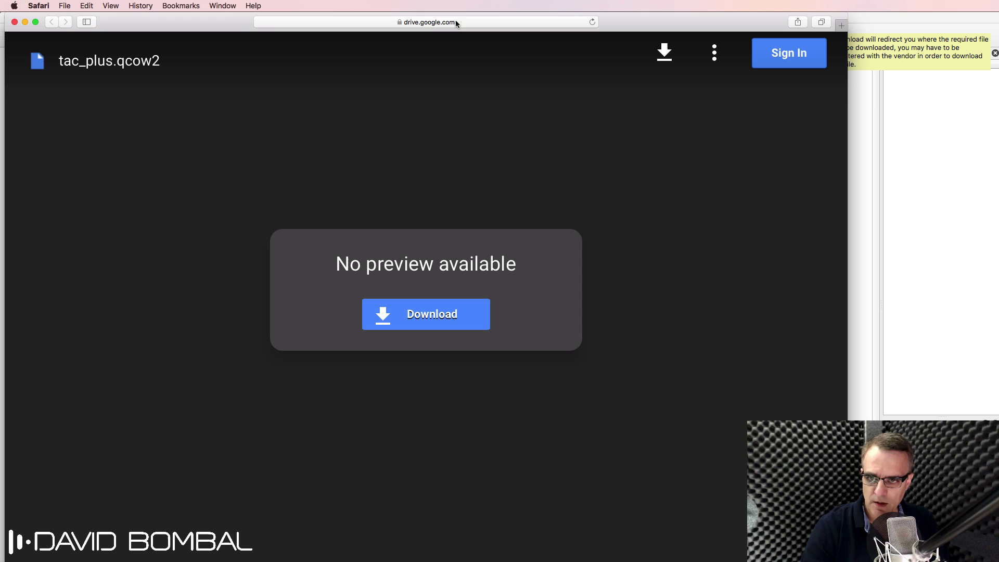
left_click(433, 24)
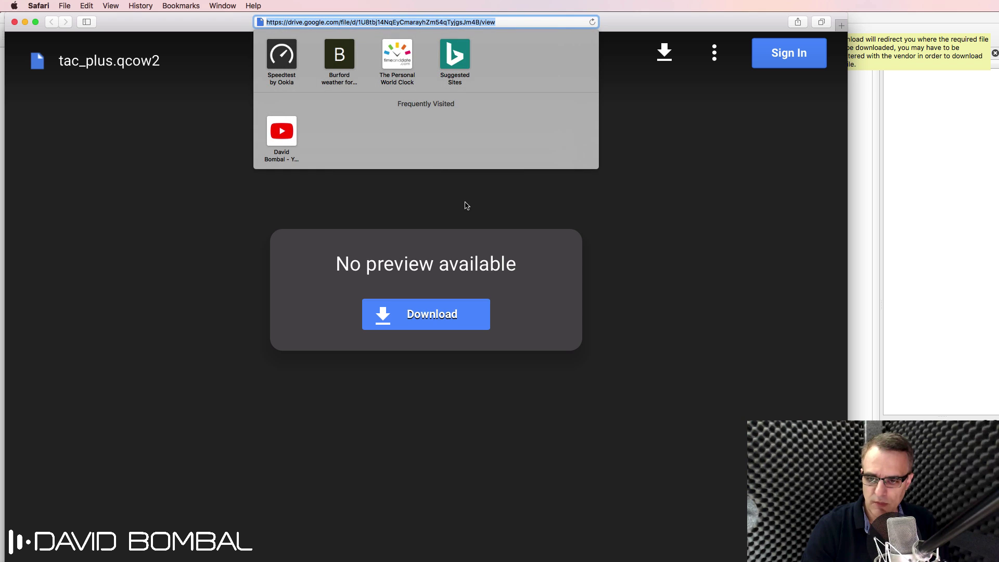
left_click(426, 315)
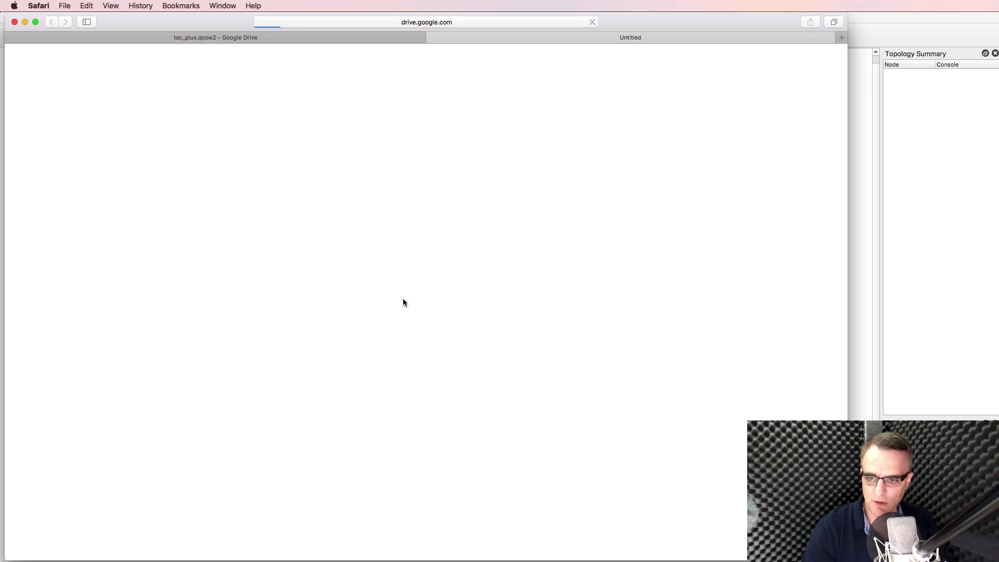
left_click_drag(360, 193, 434, 210)
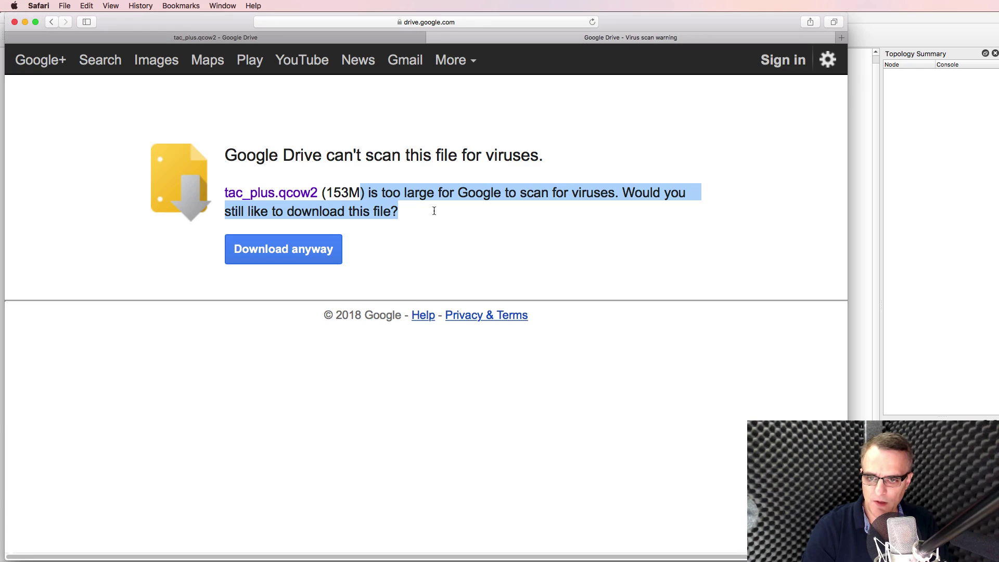
left_click(300, 253)
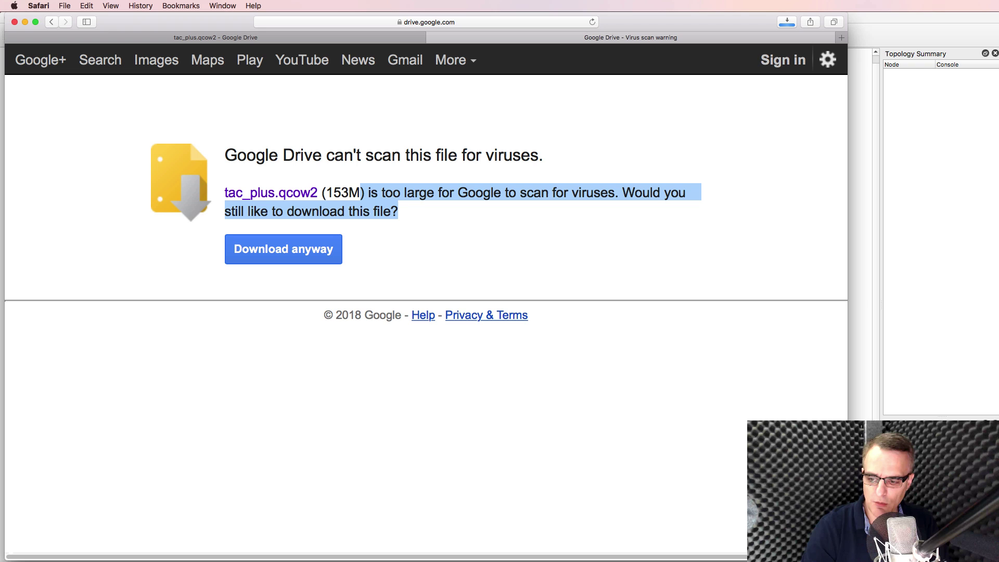
left_click(787, 24)
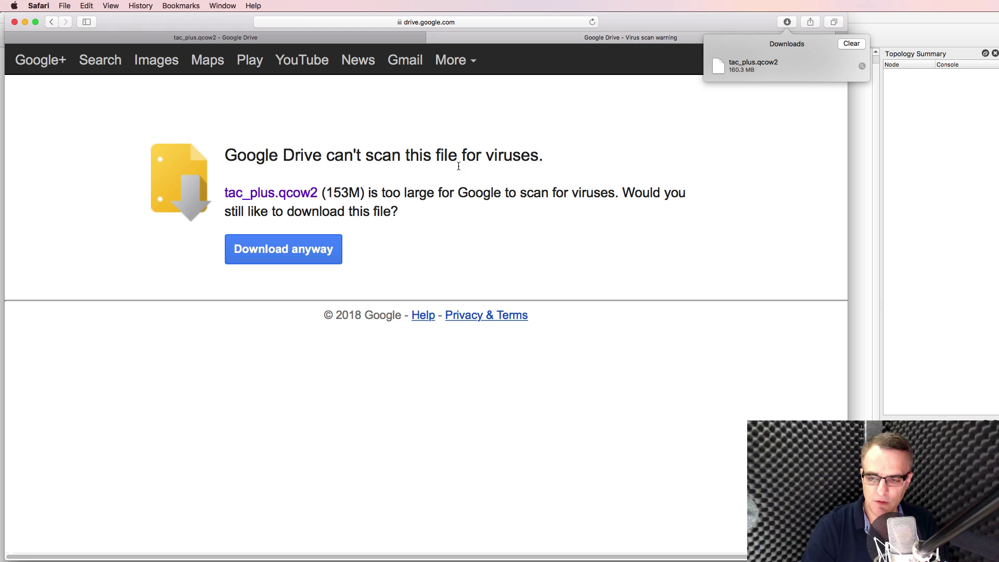
Step: Refresh the required files and import the downloaded tac_plus.qcow2 from Downloads
left_click(885, 32)
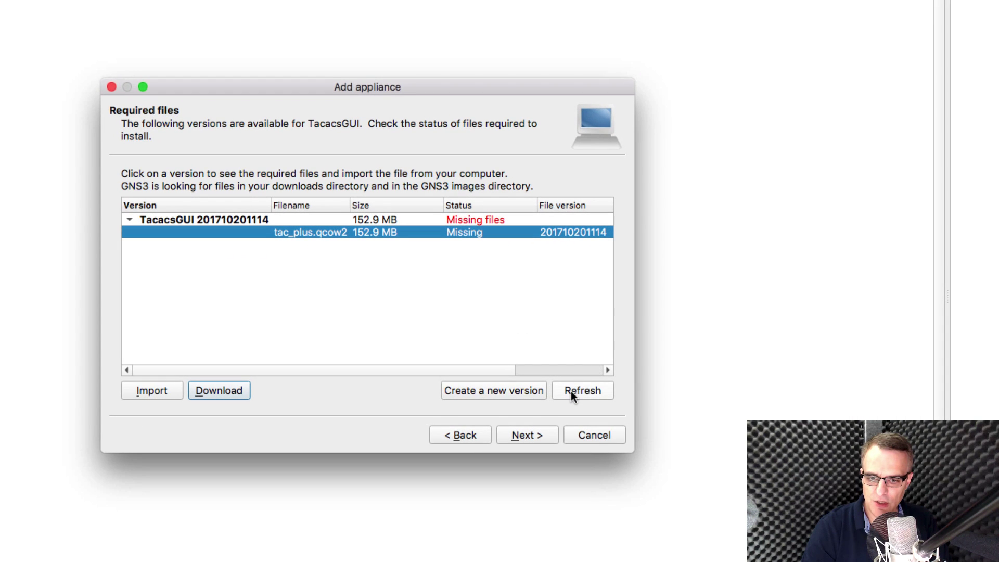
left_click(570, 392)
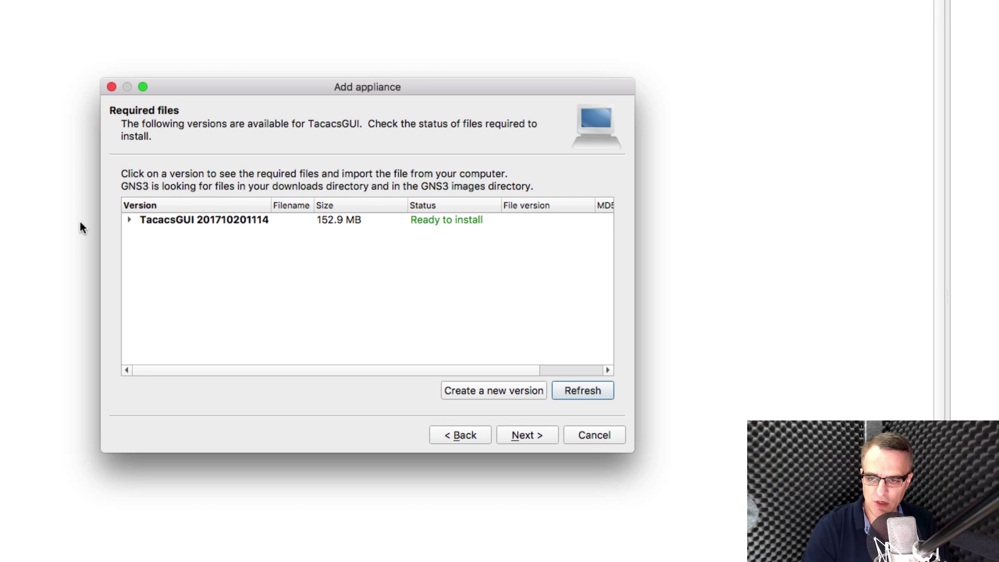
left_click(129, 220)
left_click(302, 233)
left_click_drag(314, 205, 378, 202)
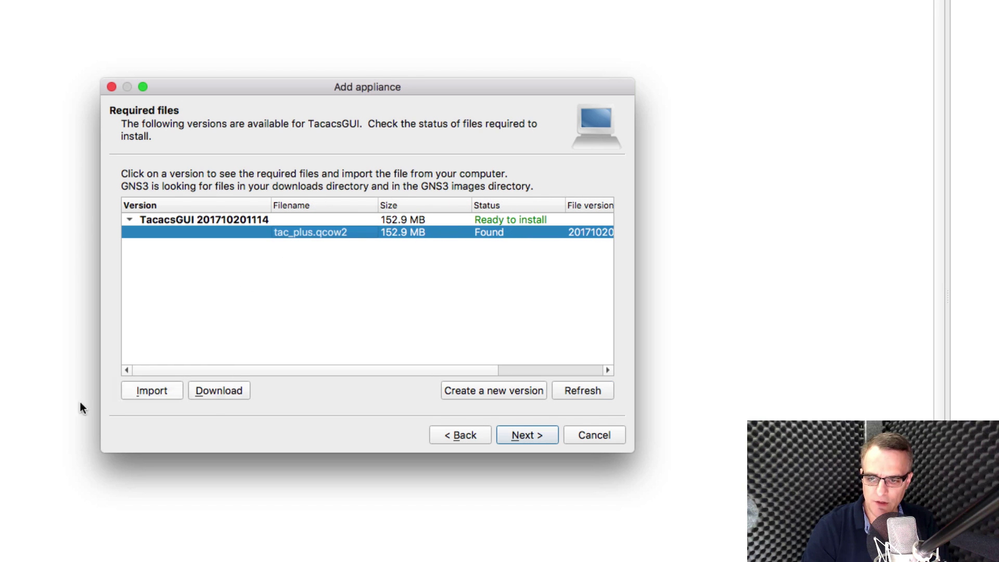
left_click(138, 393)
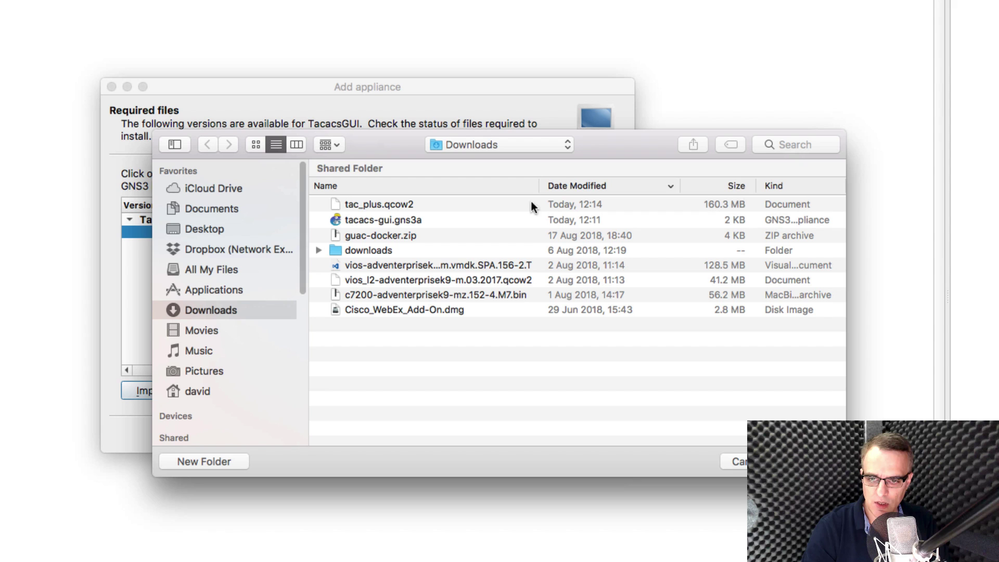
left_click(436, 210)
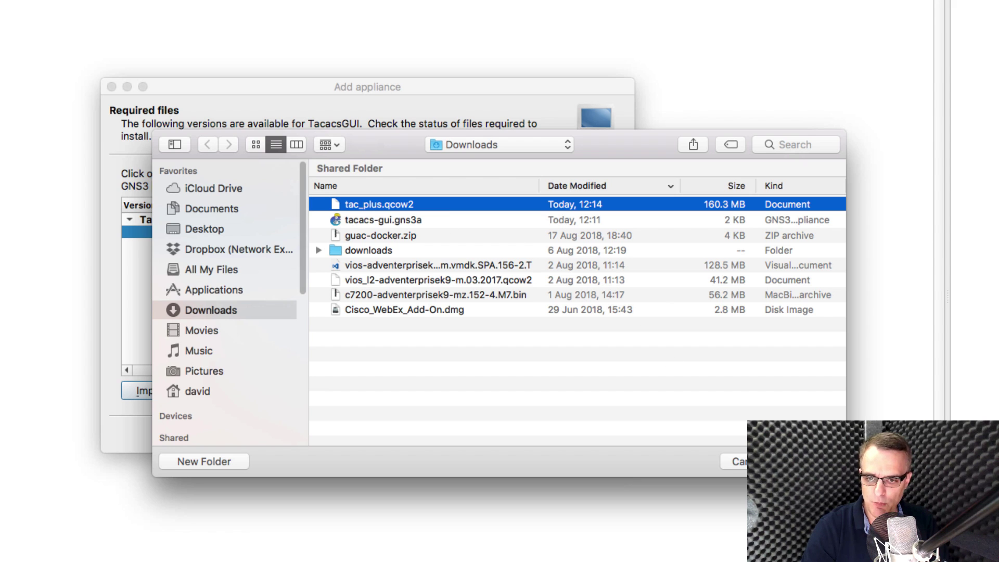
left_click(739, 462)
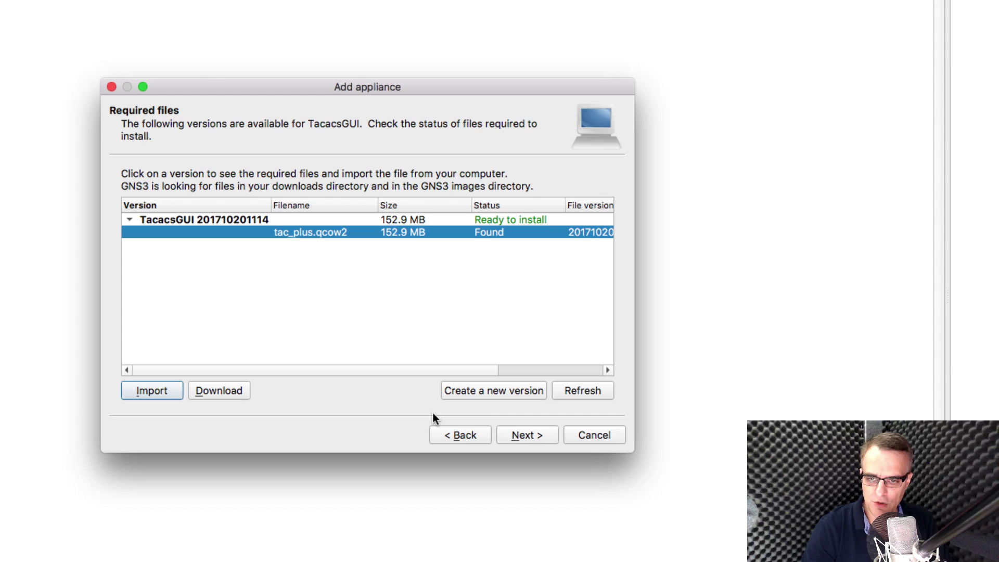
left_click(520, 433)
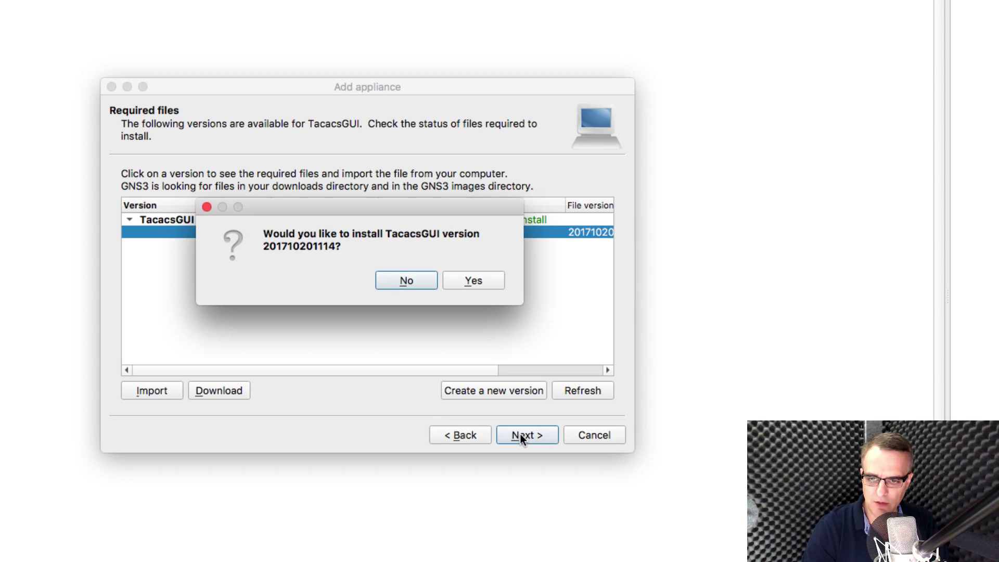
left_click(473, 284)
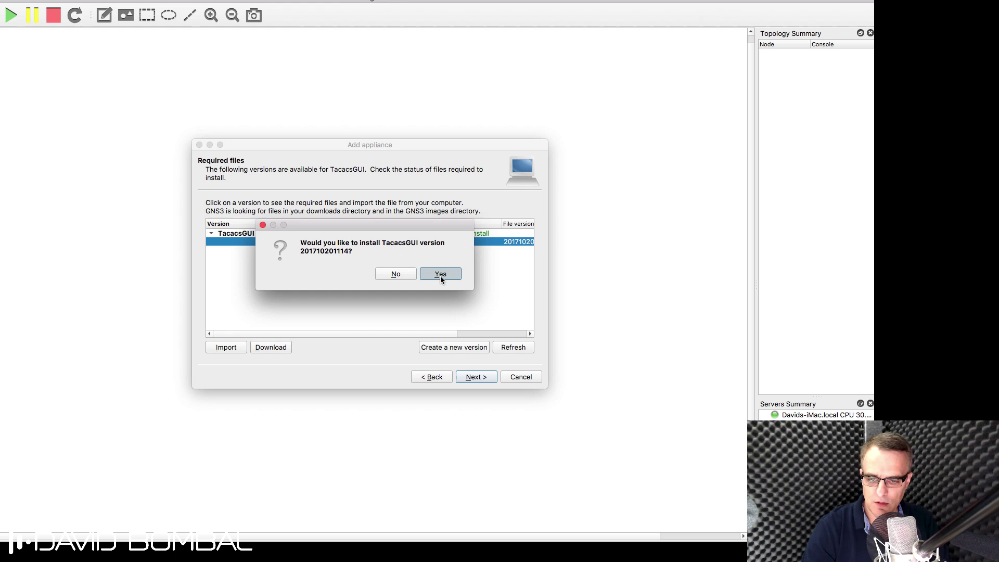
left_click(440, 277)
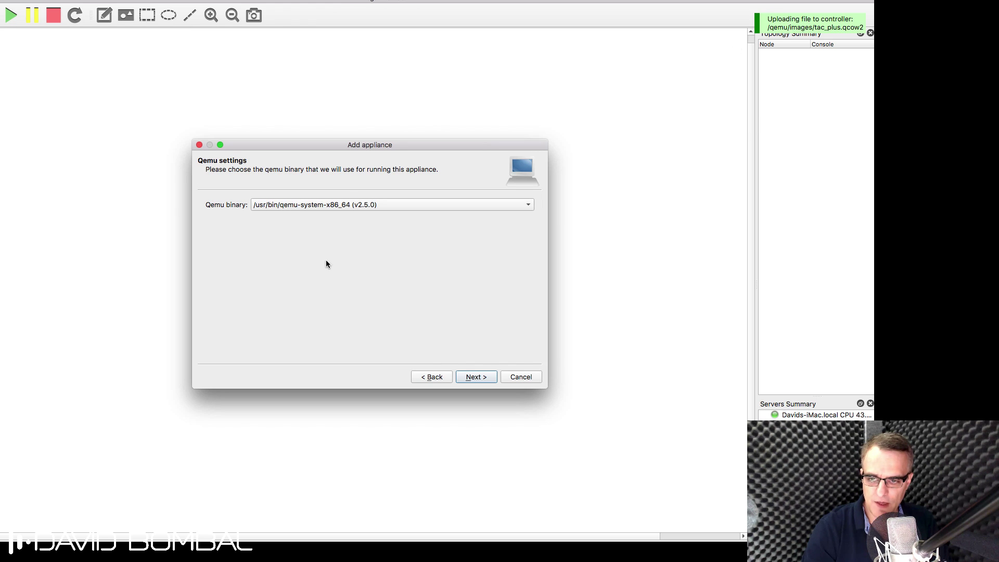
left_click(474, 377)
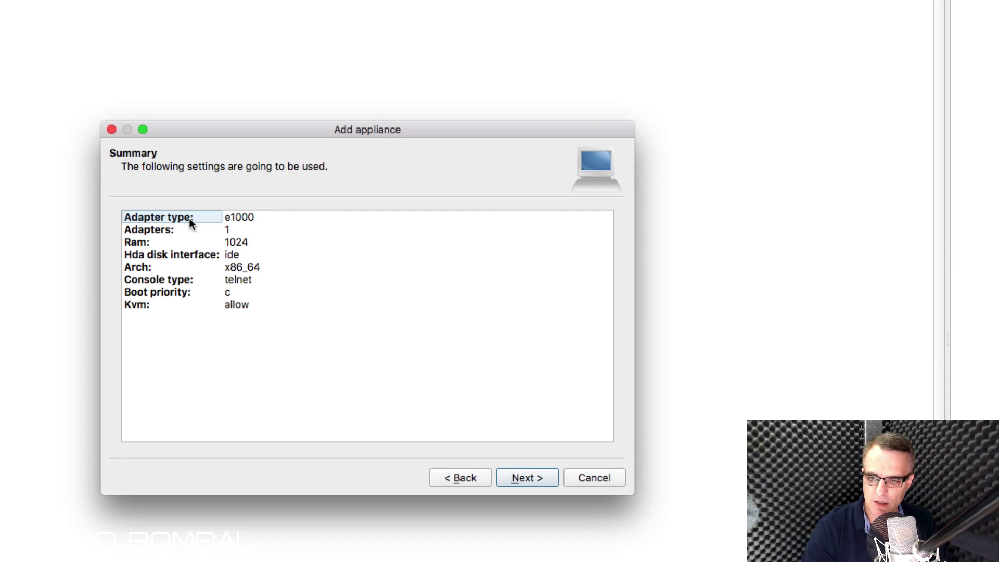
left_click(224, 221)
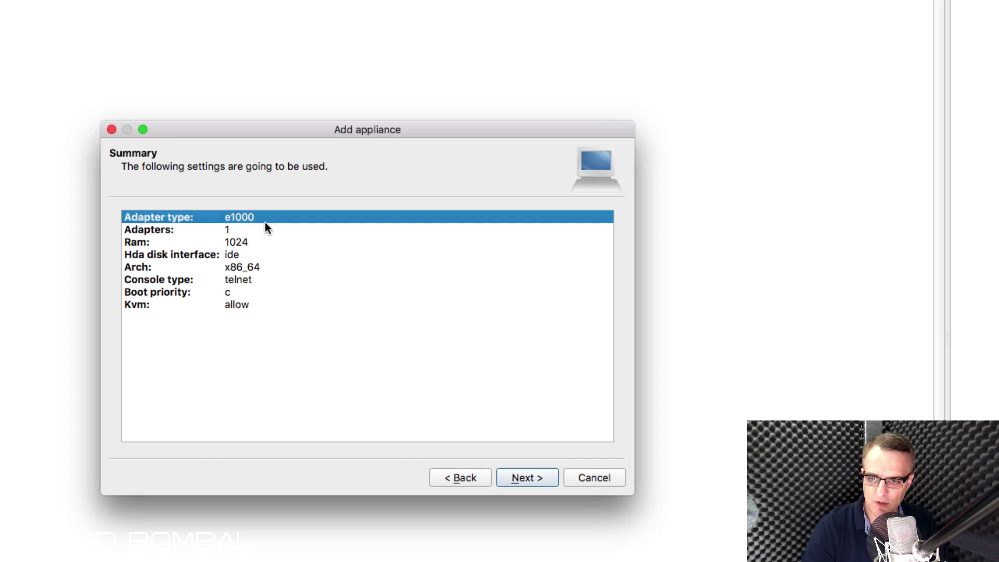
left_click(198, 231)
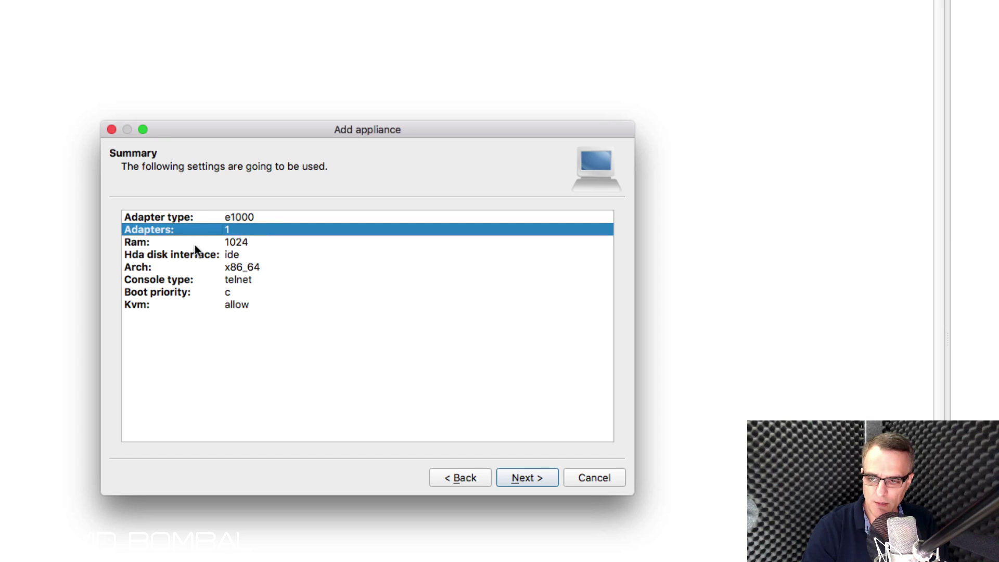
left_click(195, 246)
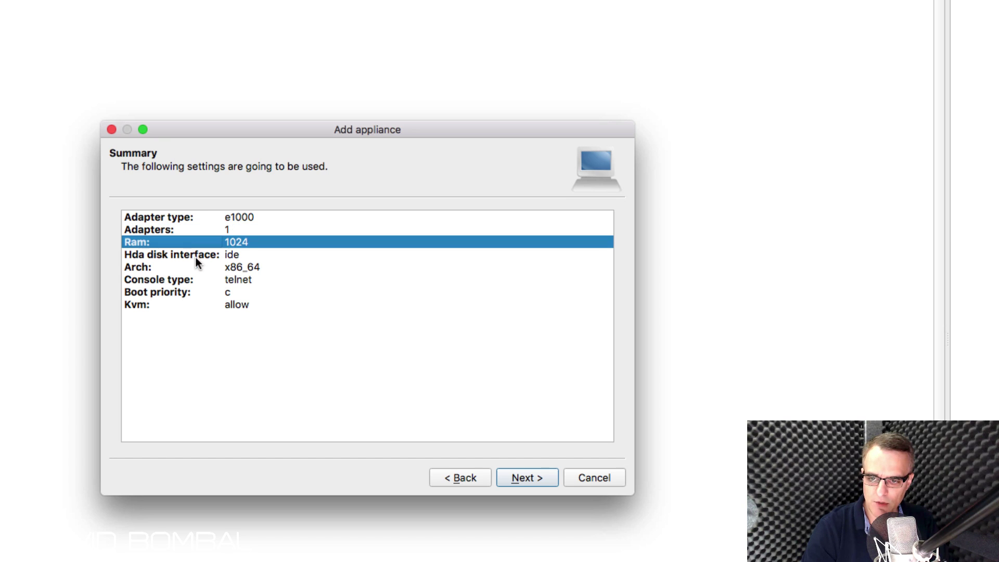
left_click(198, 279)
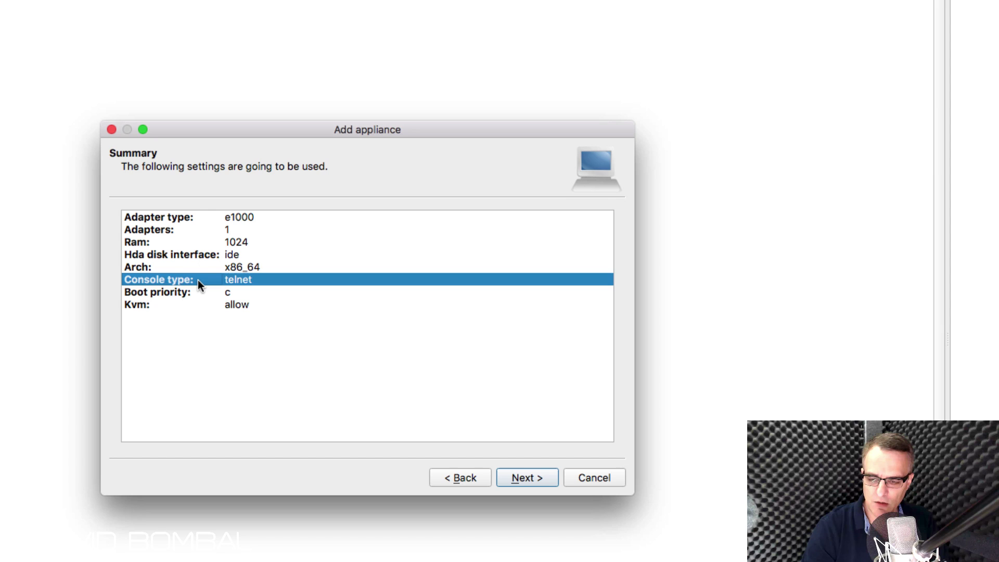
left_click(193, 302)
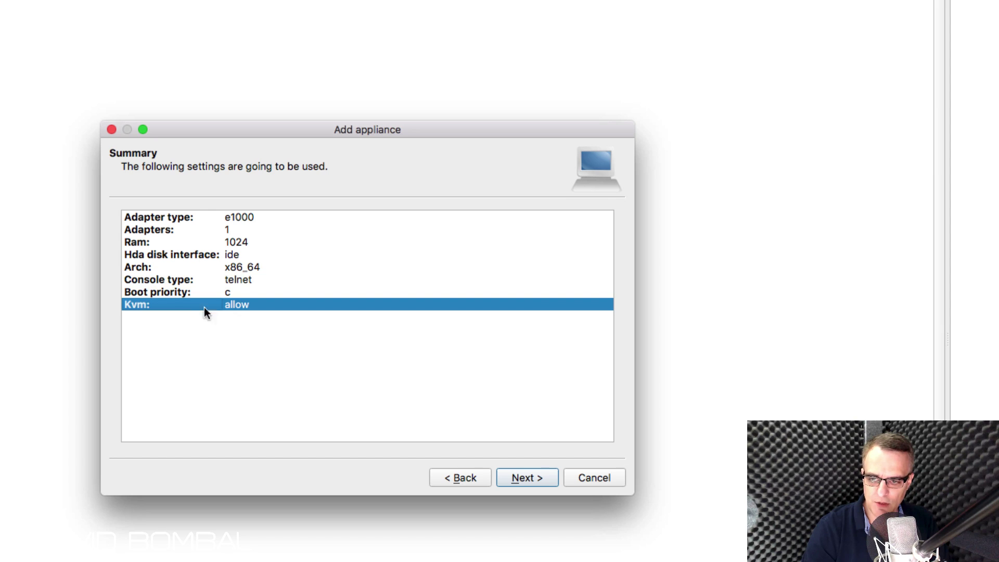
Step: Copy the TacacsGUI usage and login instructions from the wizard
left_click(517, 476)
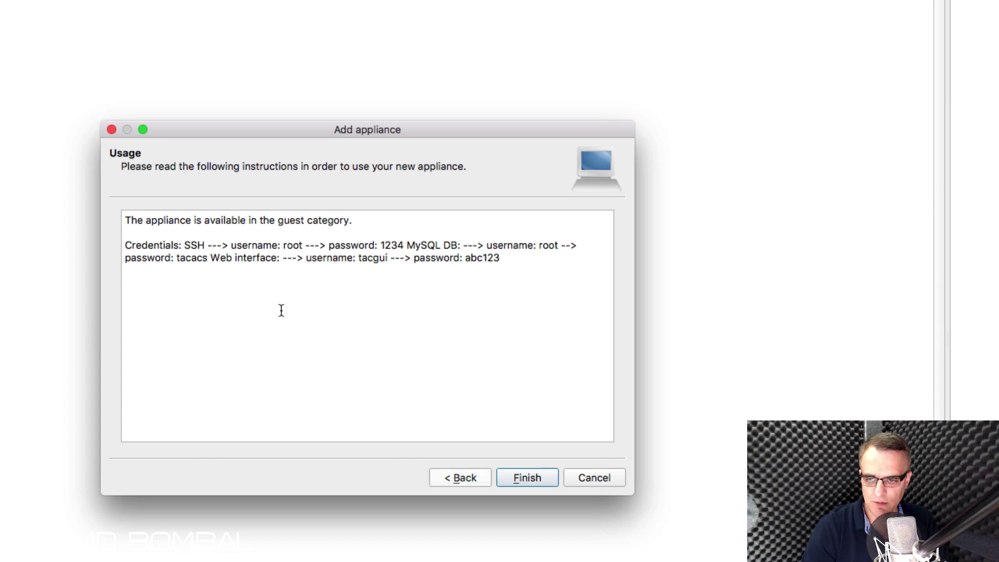
left_click_drag(125, 221, 395, 283)
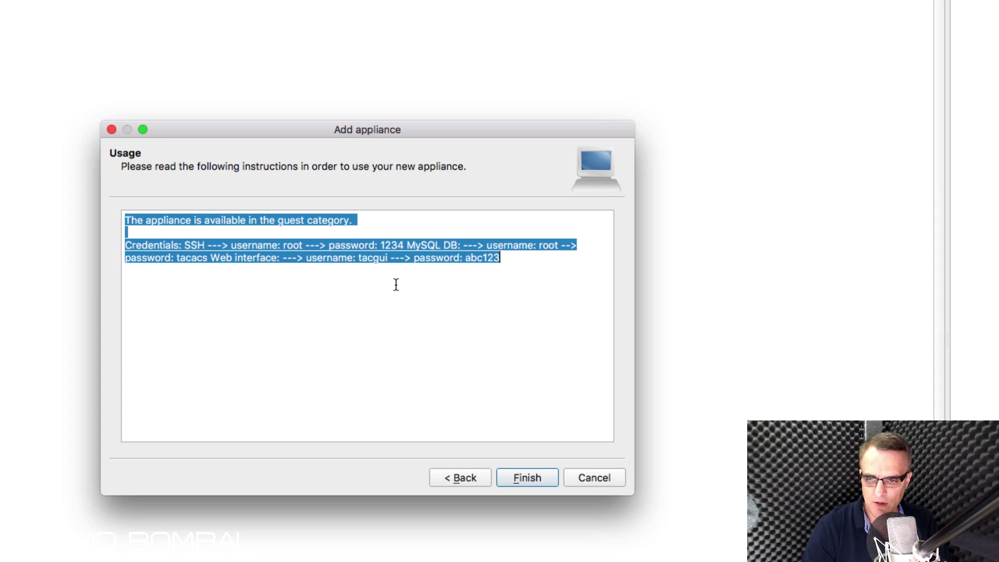
right_click(360, 266)
left_click(403, 322)
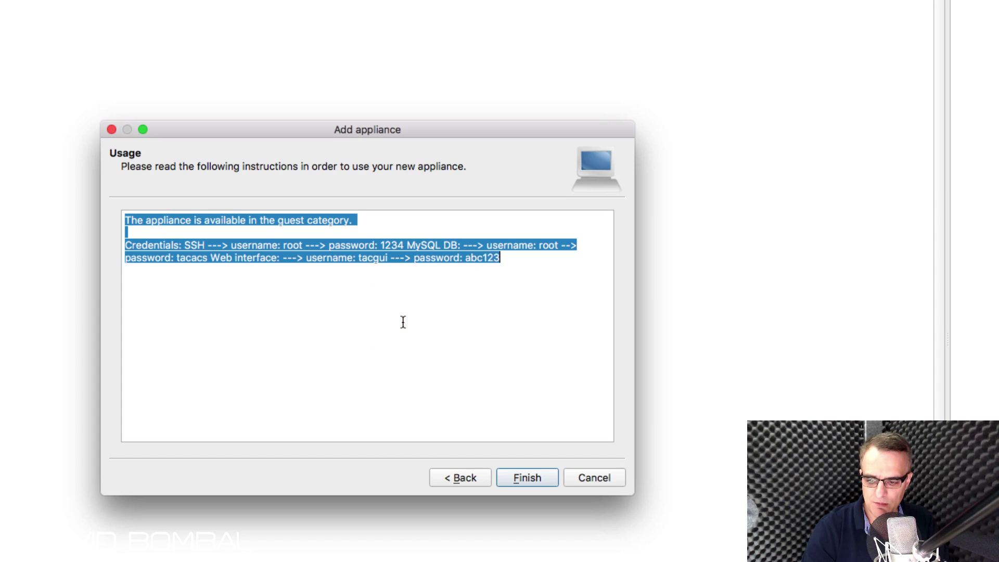
Step: Paste the instructions into a new text note at font size 36, then finish the install
key("super+Tab")
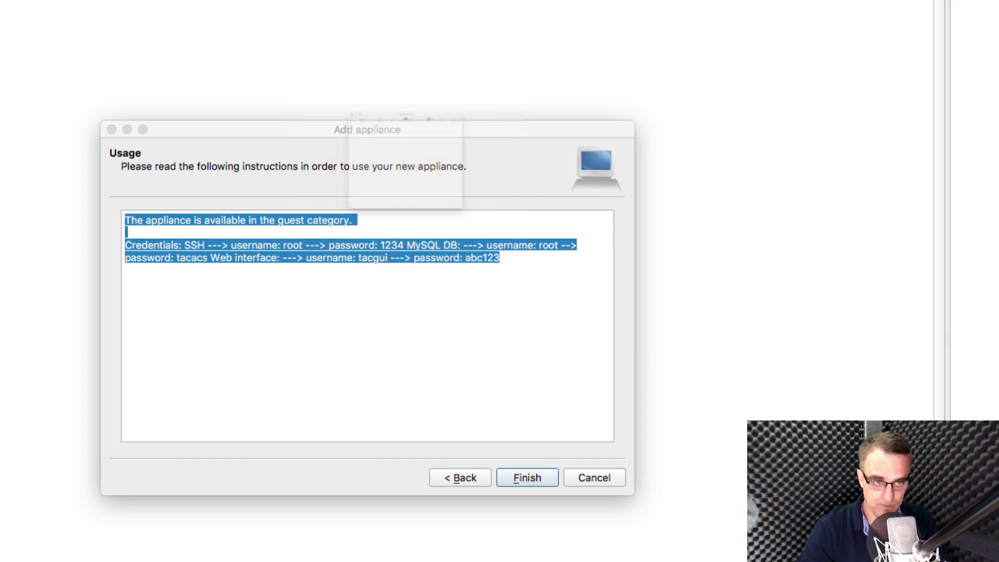
key("super+v")
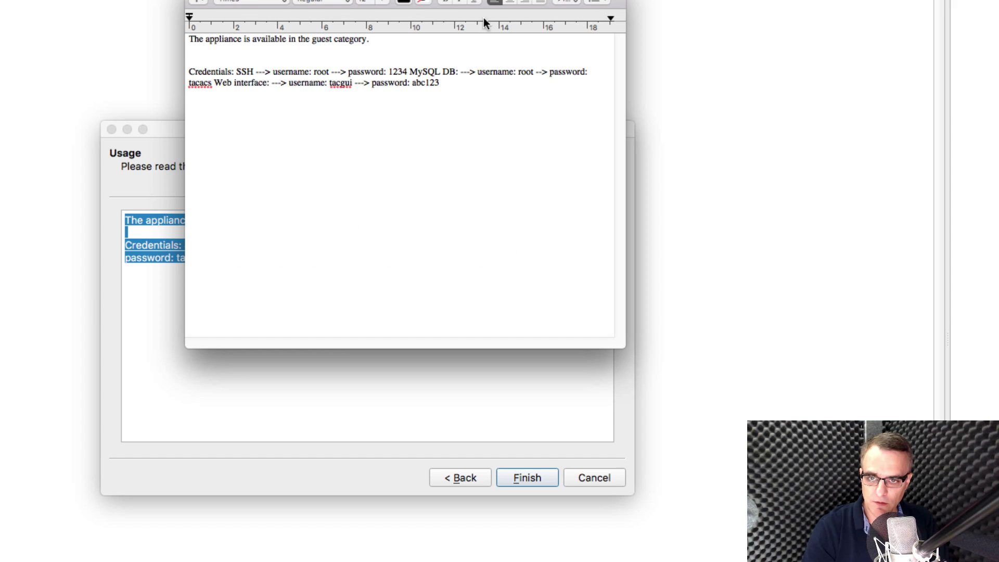
key("super+a")
left_click(382, 2)
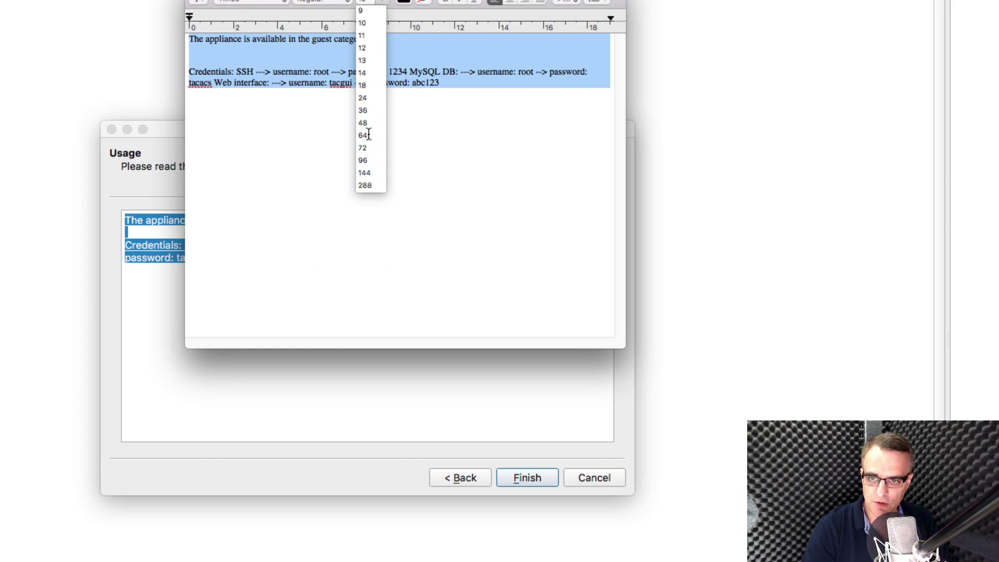
left_click(363, 86)
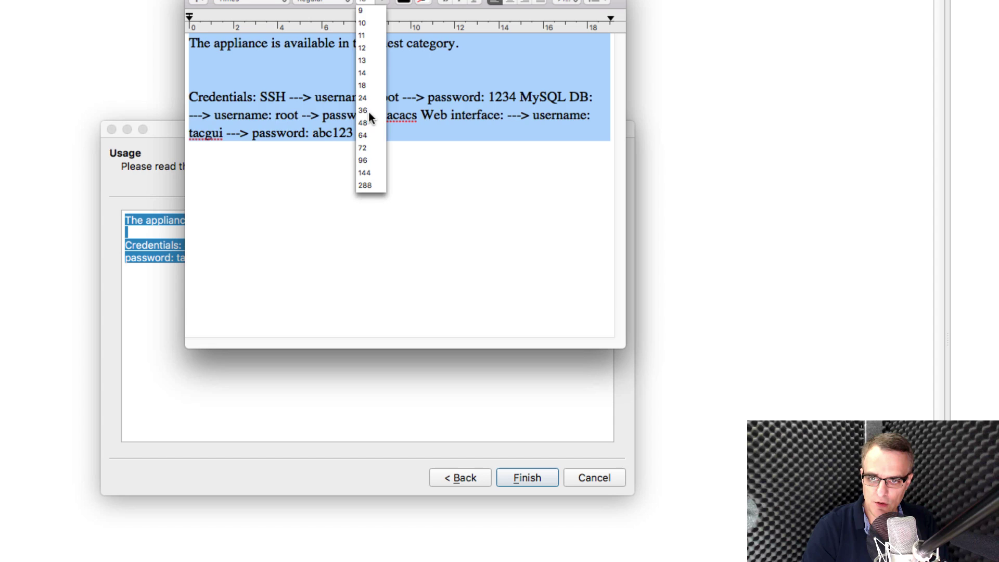
left_click(363, 110)
left_click_drag(614, 344, 891, 480)
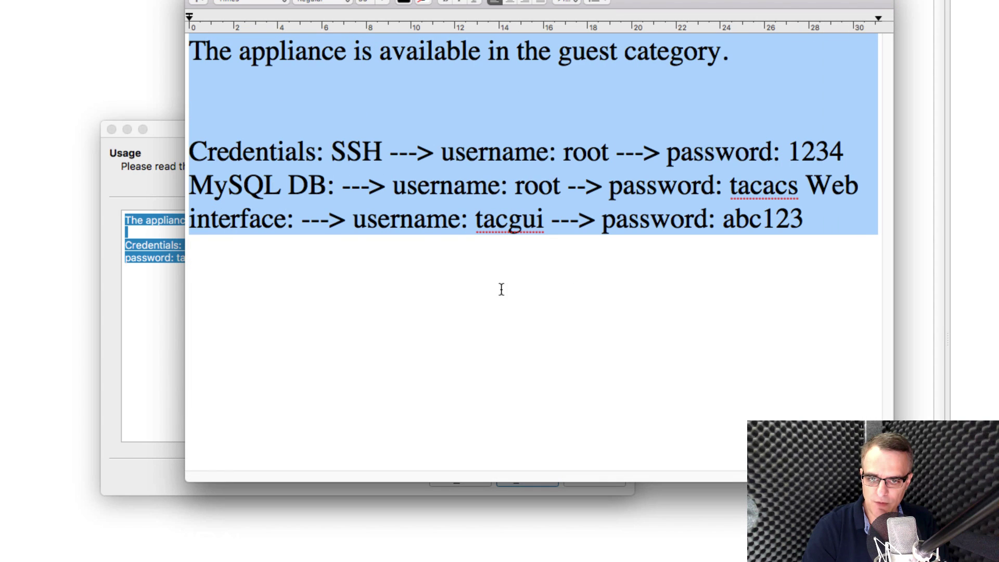
left_click(168, 383)
left_click(526, 476)
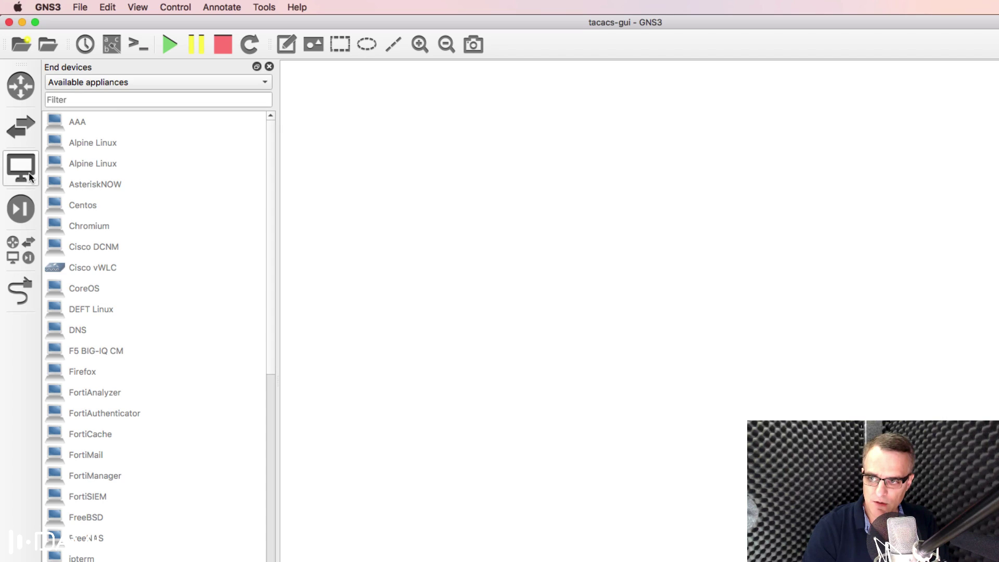
left_click(120, 84)
left_click(117, 66)
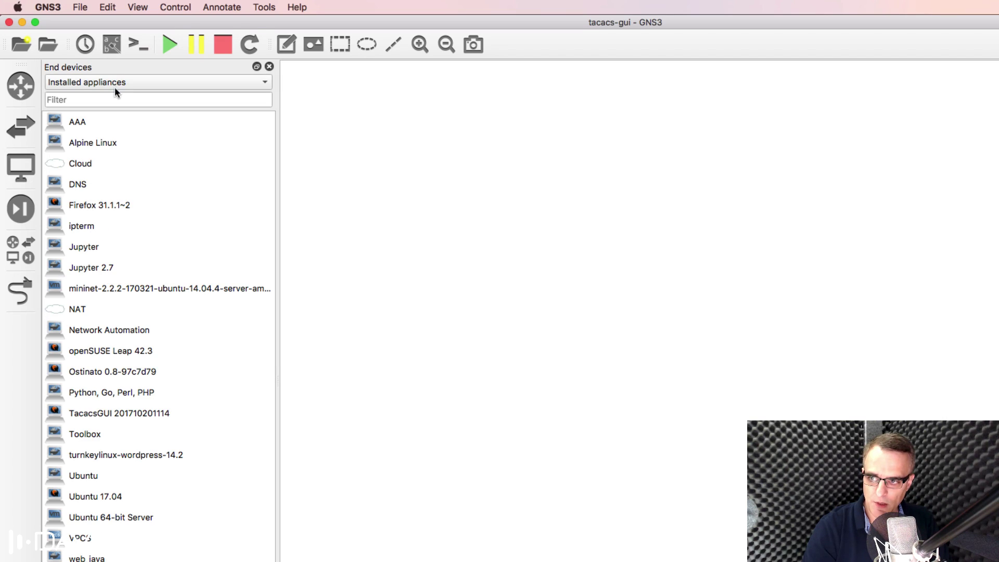
left_click(116, 99)
type("ta")
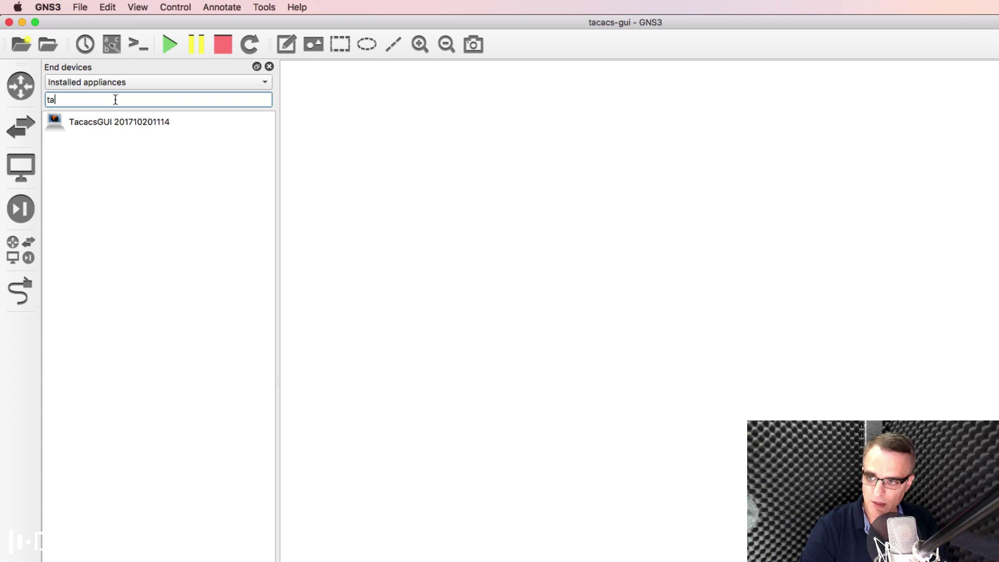
left_click(135, 130)
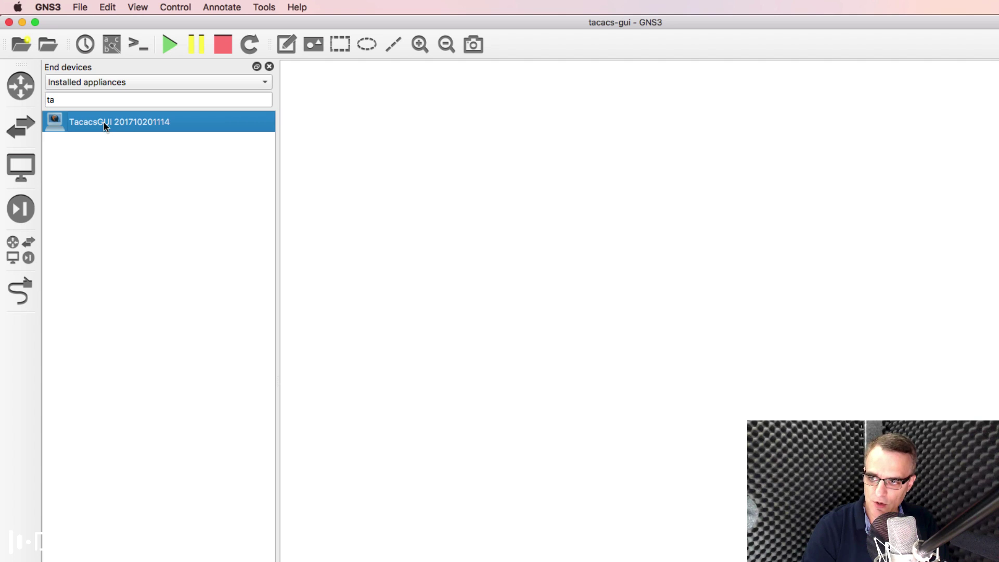
left_click_drag(105, 122, 401, 192)
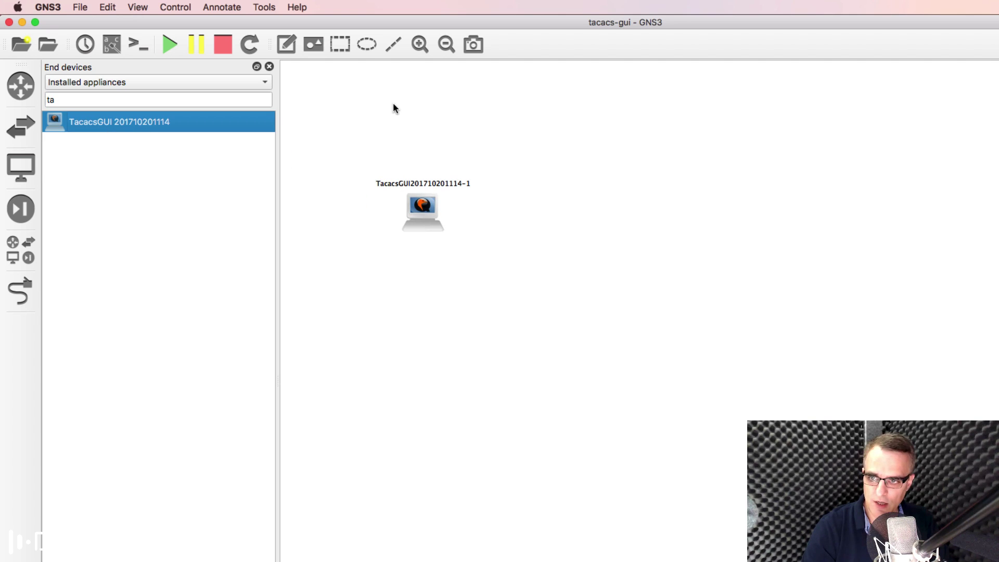
left_click(420, 44)
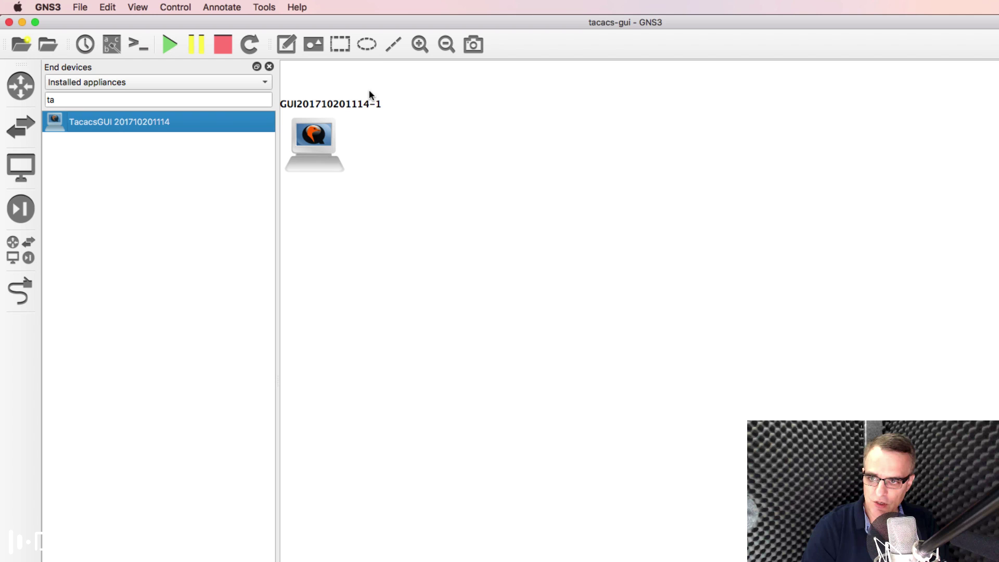
left_click(269, 66)
left_click(447, 44)
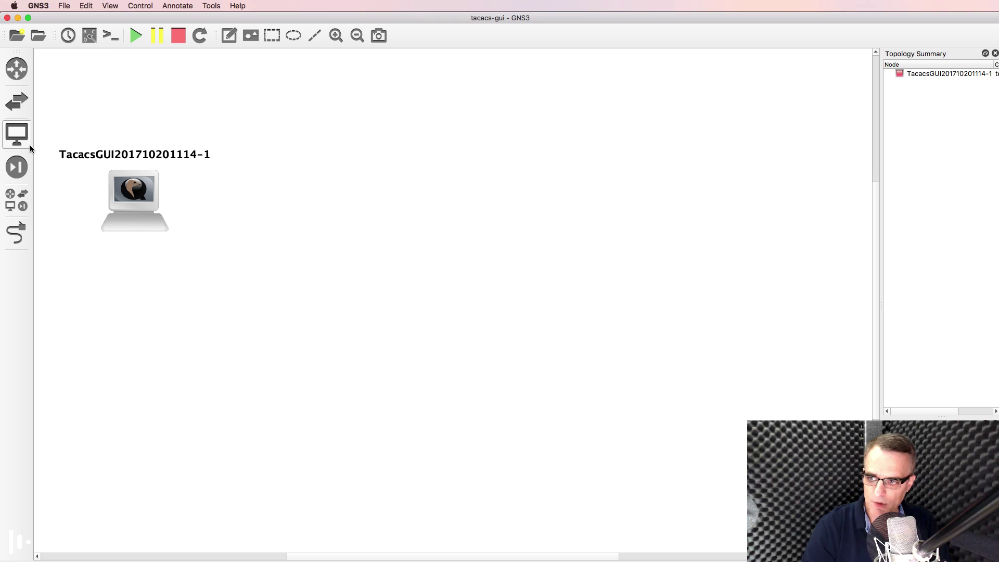
Step: Drag an Ethernet switch onto the canvas on the GNS3 VM, then a Cisco IOSv 15.6(2)T-fast router
left_click(20, 112)
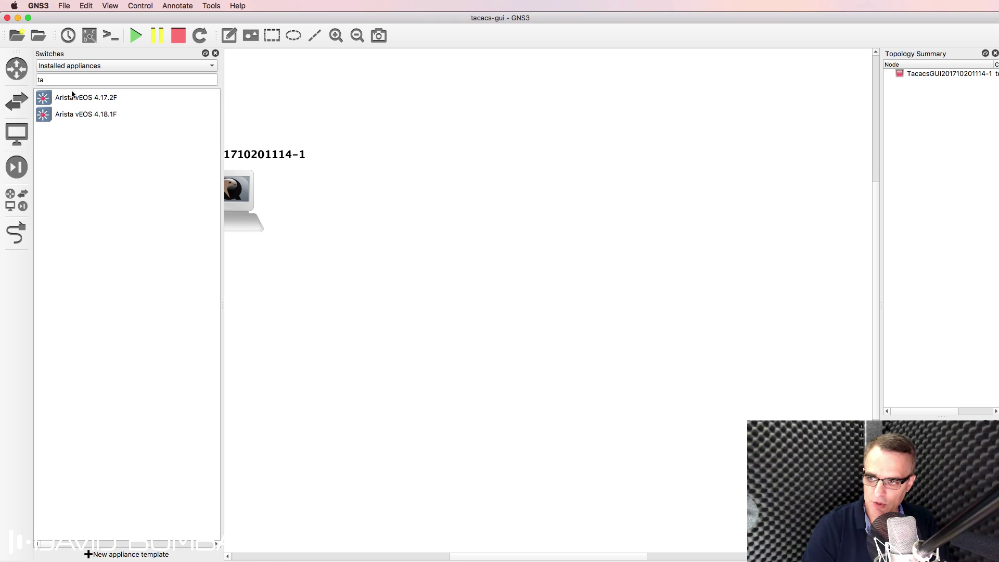
left_click(73, 65)
left_click(71, 66)
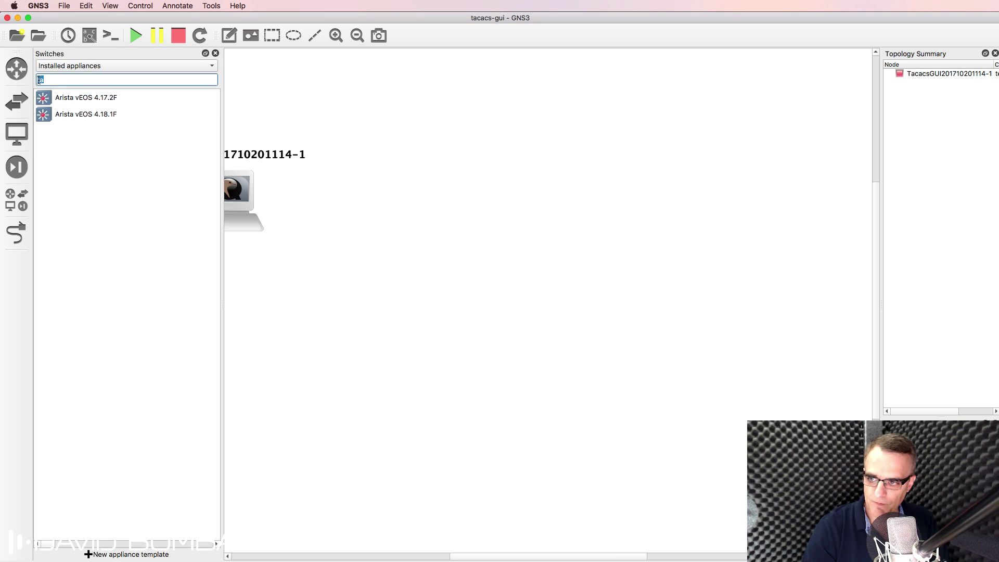
key("BackSpace")
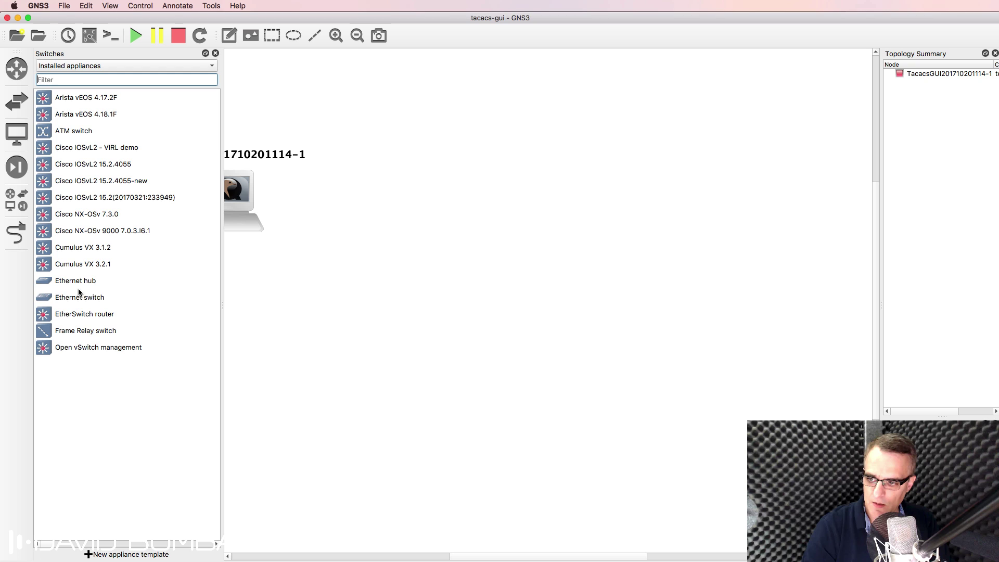
left_click_drag(78, 293, 440, 208)
left_click(501, 289)
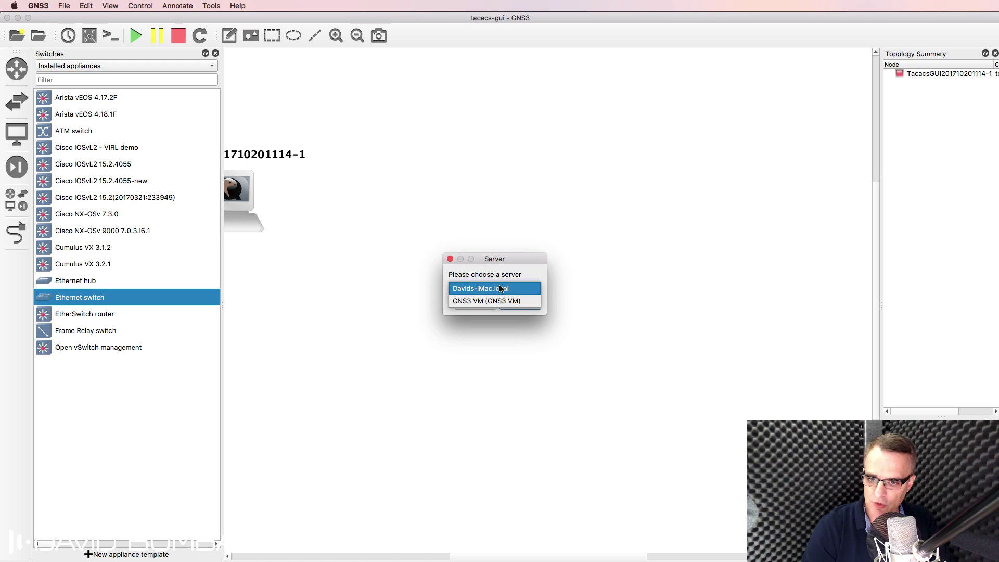
left_click(502, 302)
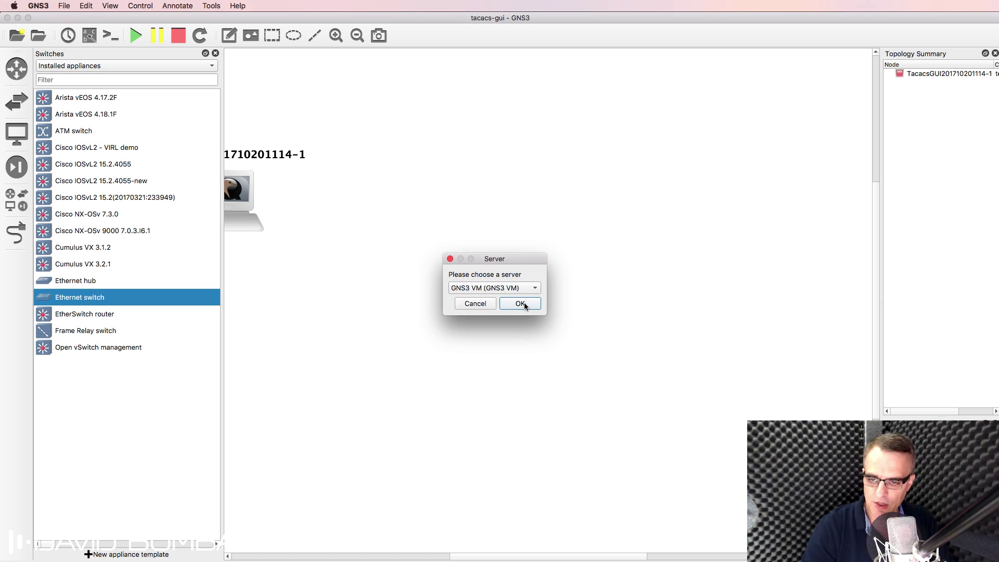
left_click(523, 302)
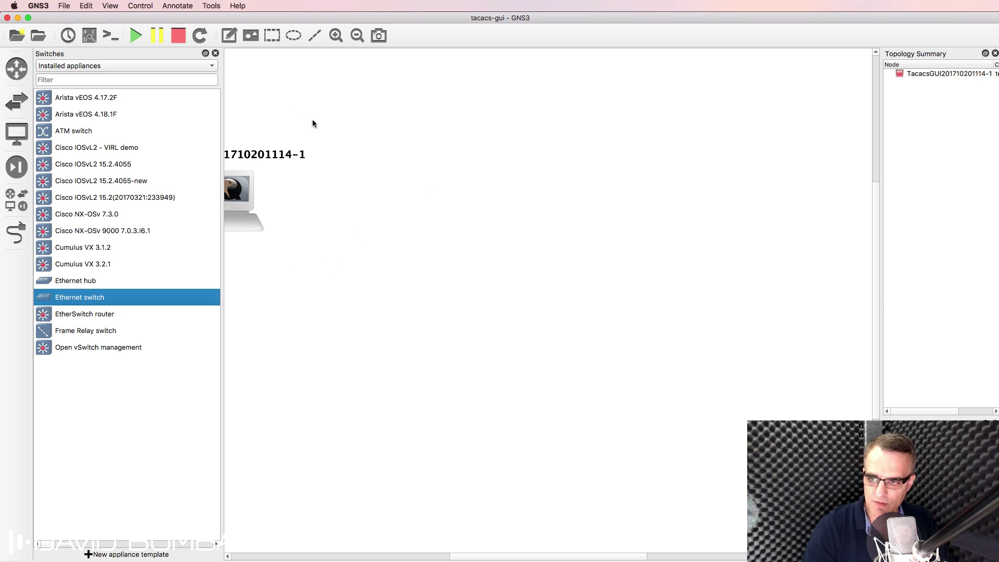
left_click(16, 68)
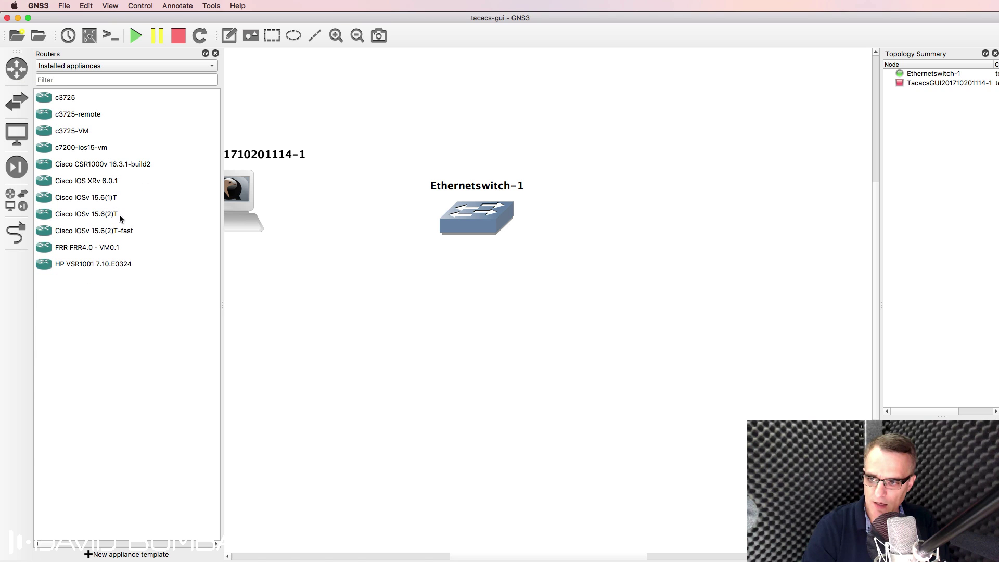
left_click_drag(125, 227, 745, 201)
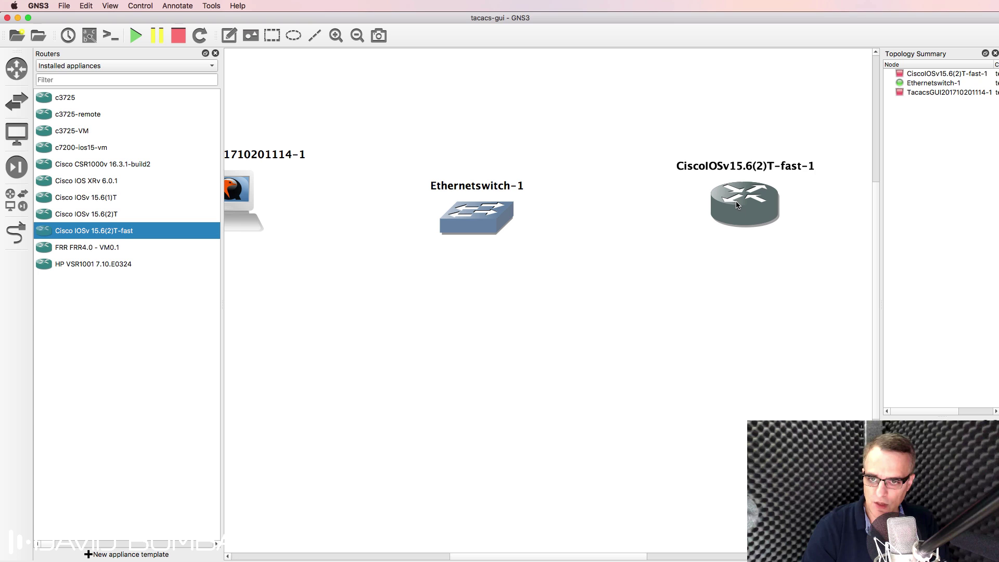
Step: Add a NAT cloud from All devices, running on the GNS3 VM
left_click(23, 211)
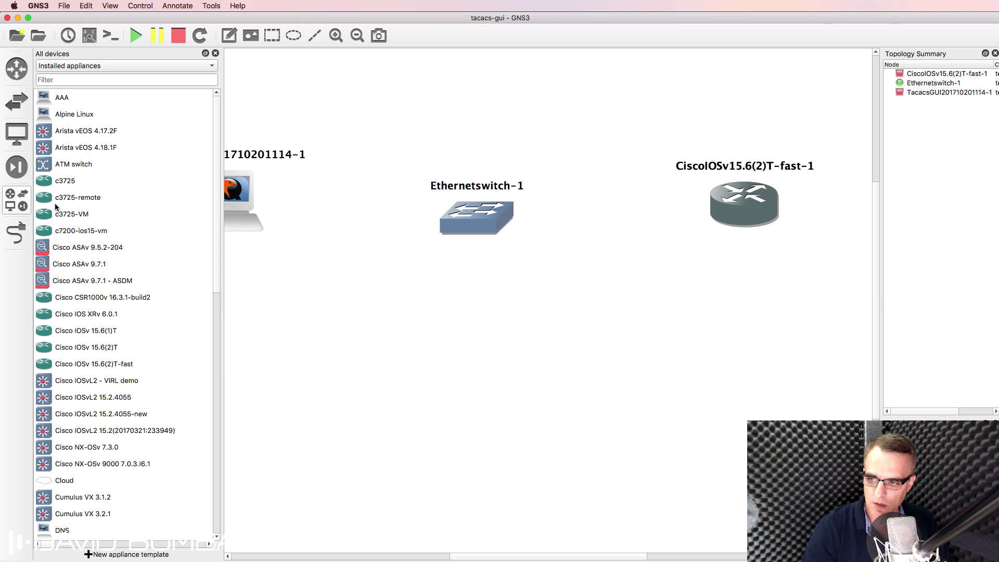
scroll(120, 289, "down", 10)
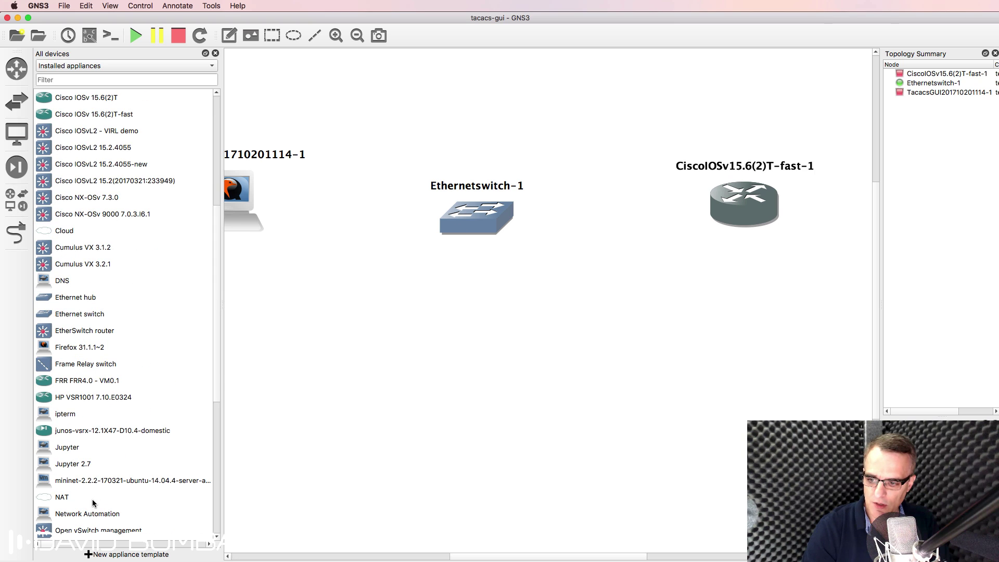
left_click_drag(93, 500, 462, 325)
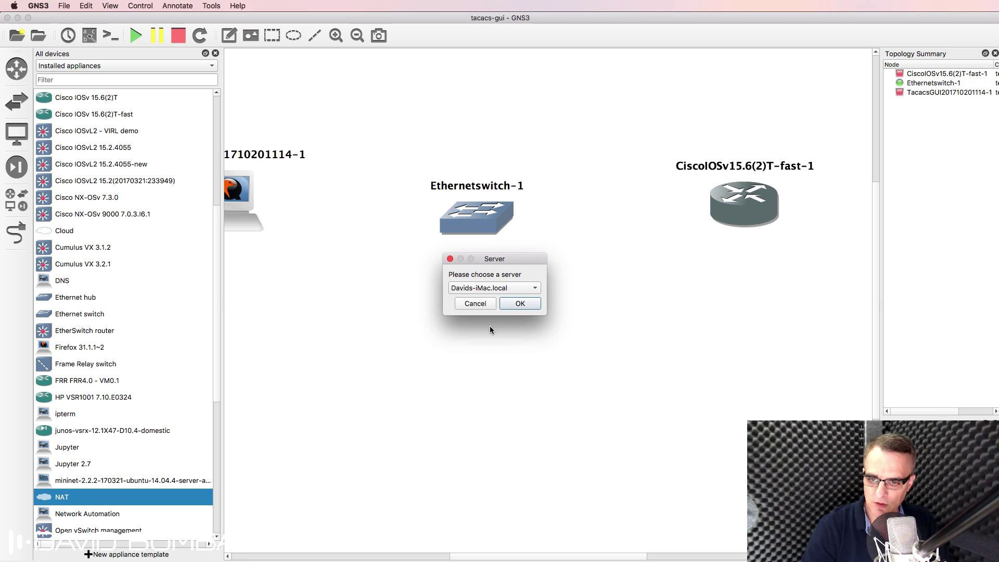
left_click(493, 289)
left_click(507, 302)
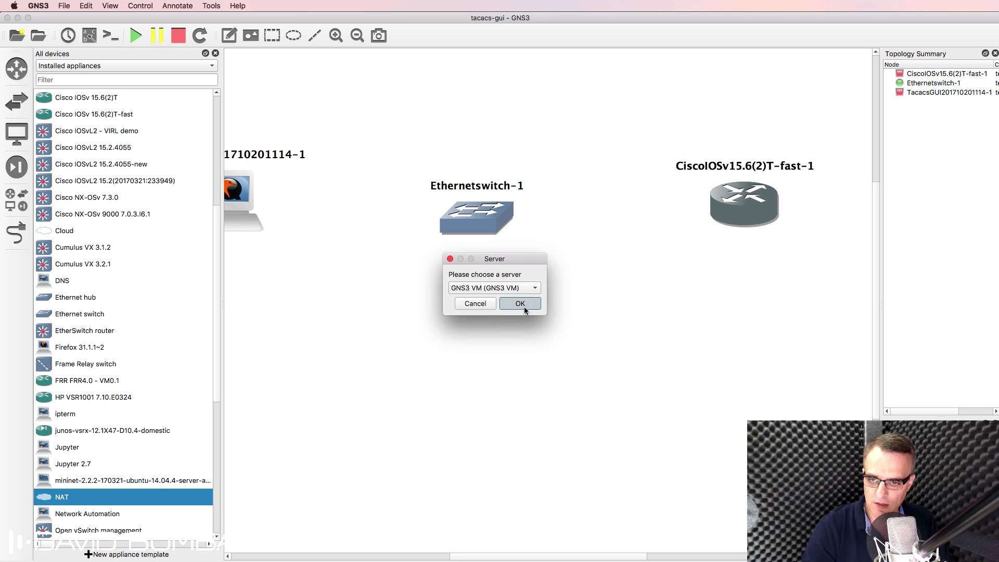
left_click(521, 304)
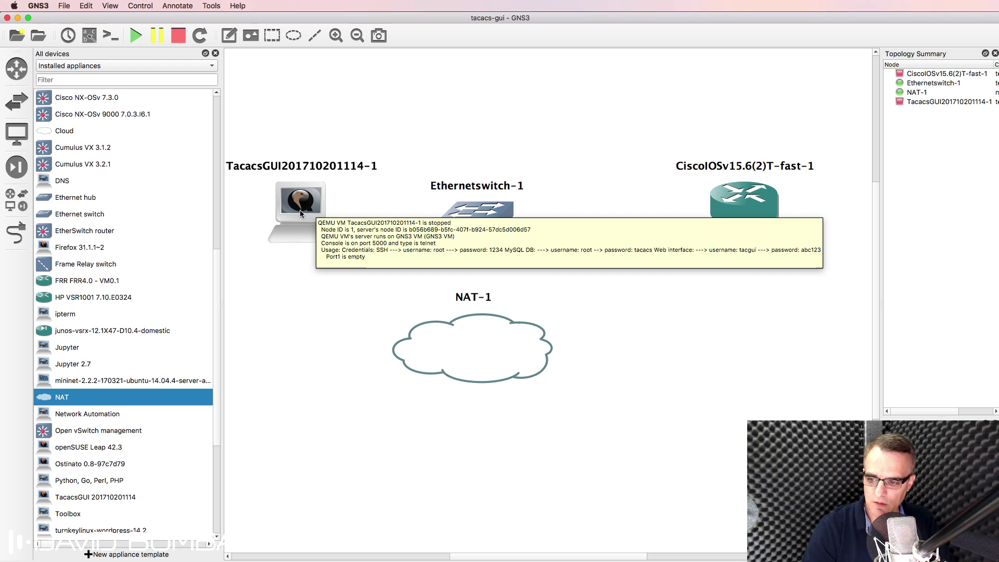
Step: Add a webterm node, close the device list, and position webterm-1 above the switch
scroll(151, 436, "down", 6)
left_click_drag(107, 480, 479, 93)
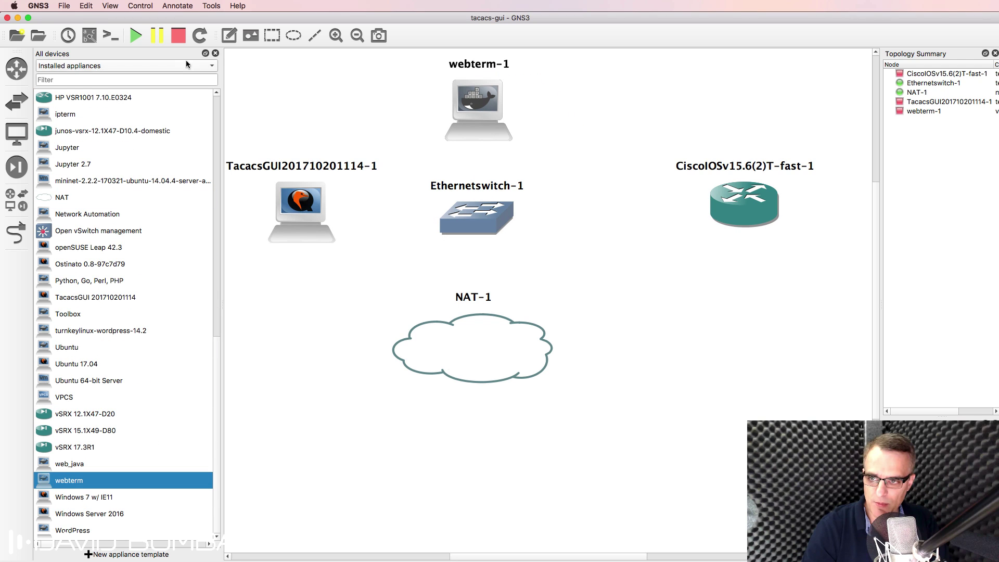
left_click(215, 53)
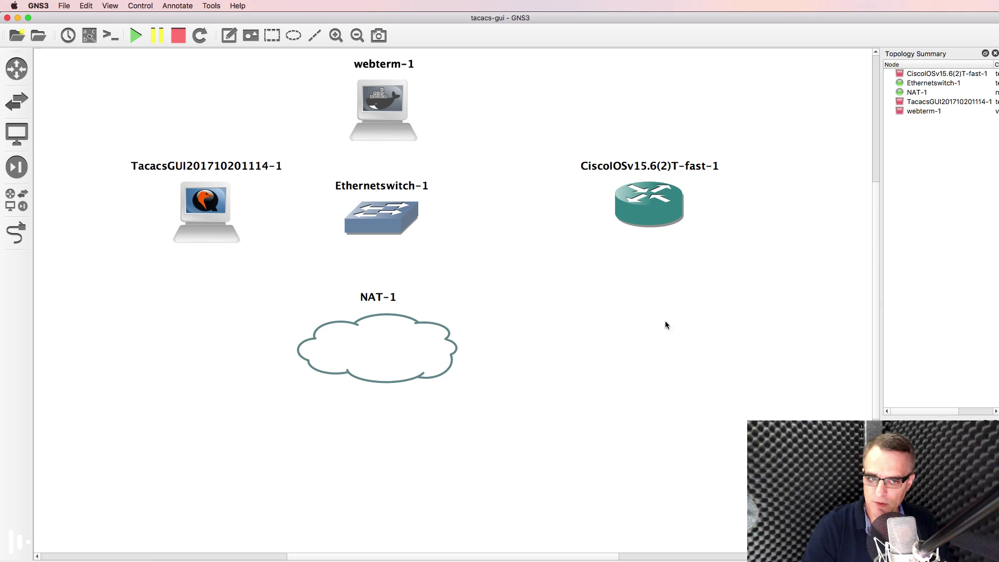
scroll(873, 227, "up", 3)
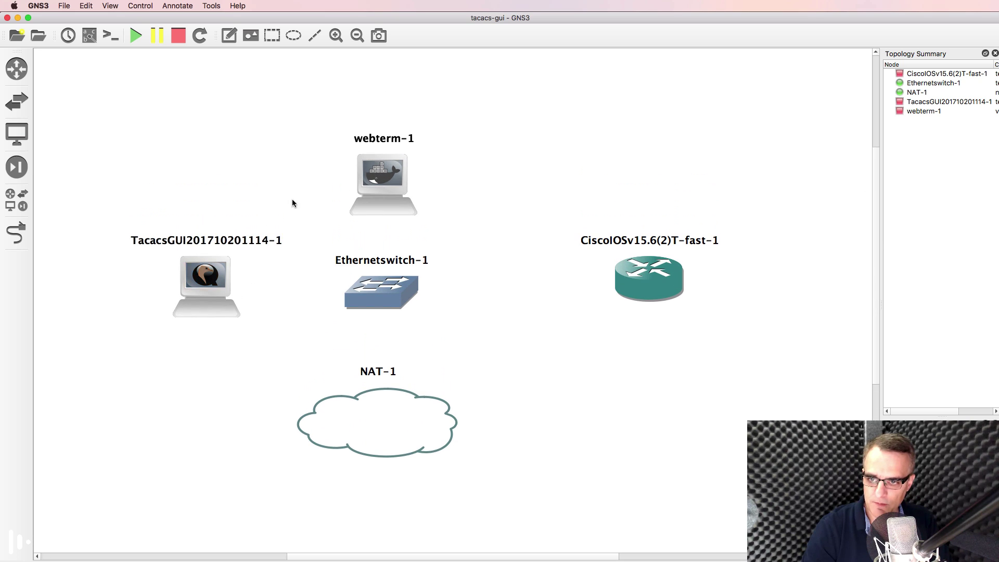
left_click_drag(374, 168, 383, 108)
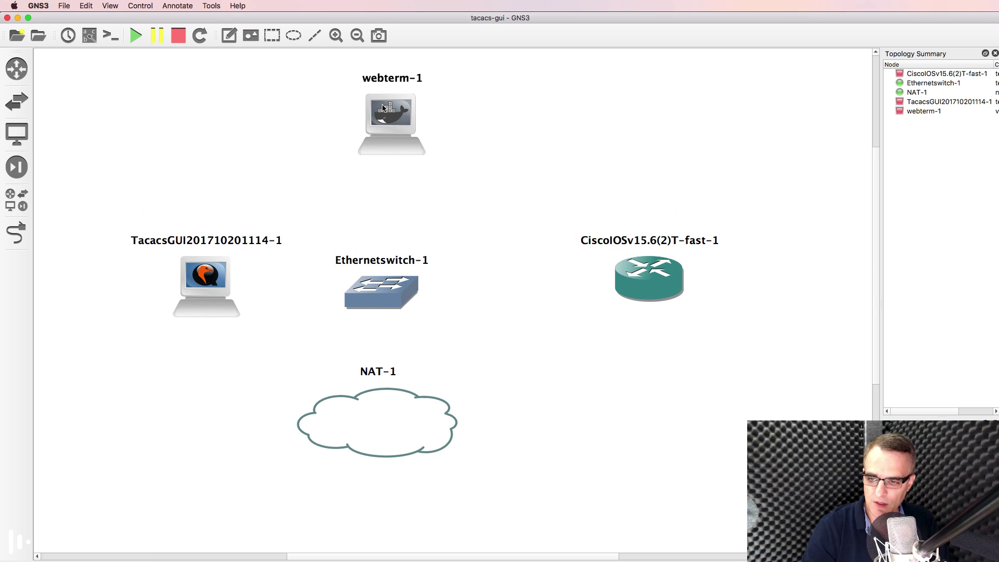
Step: Link TacacsGUI Port1 to switch Ethernet0 and webterm-1 to switch Ethernet1
left_click_drag(215, 288, 173, 305)
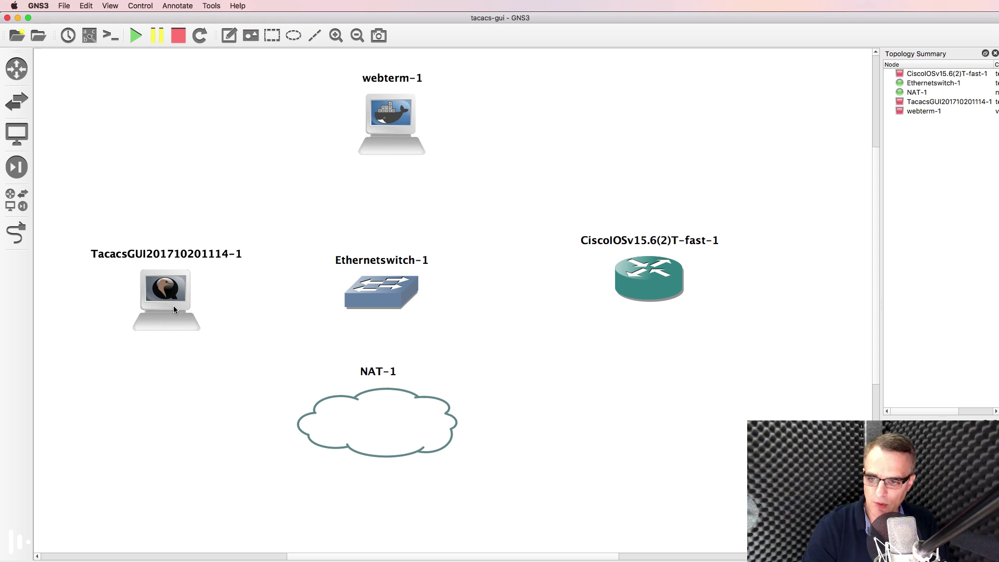
left_click(16, 233)
left_click(177, 298)
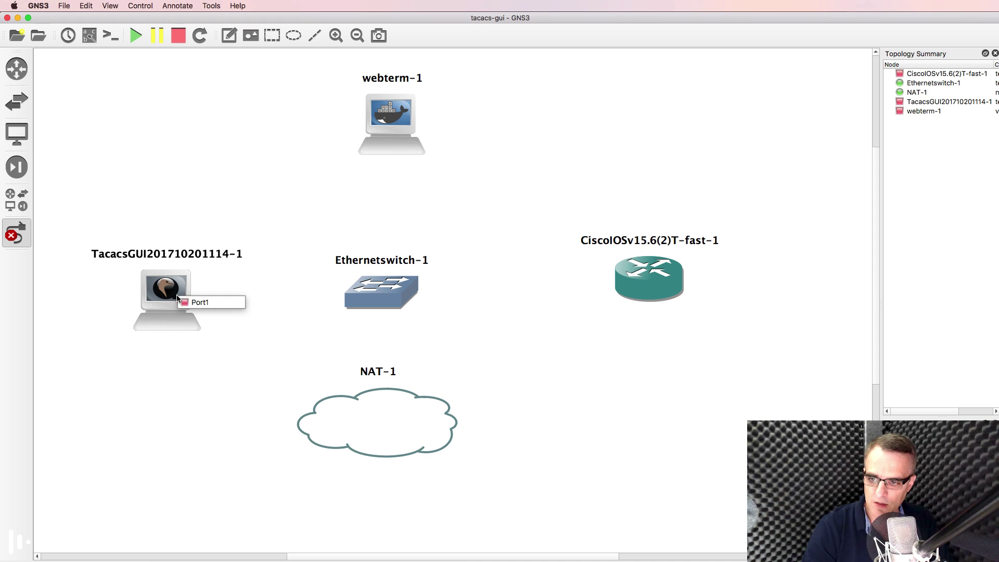
left_click(208, 303)
left_click(386, 292)
left_click(435, 301)
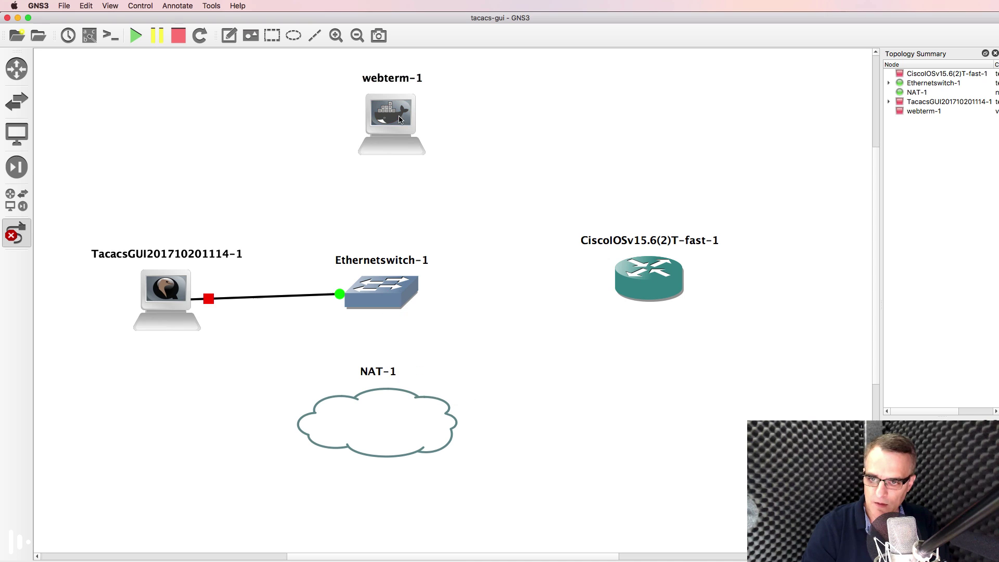
left_click(401, 119)
left_click(409, 125)
left_click(378, 297)
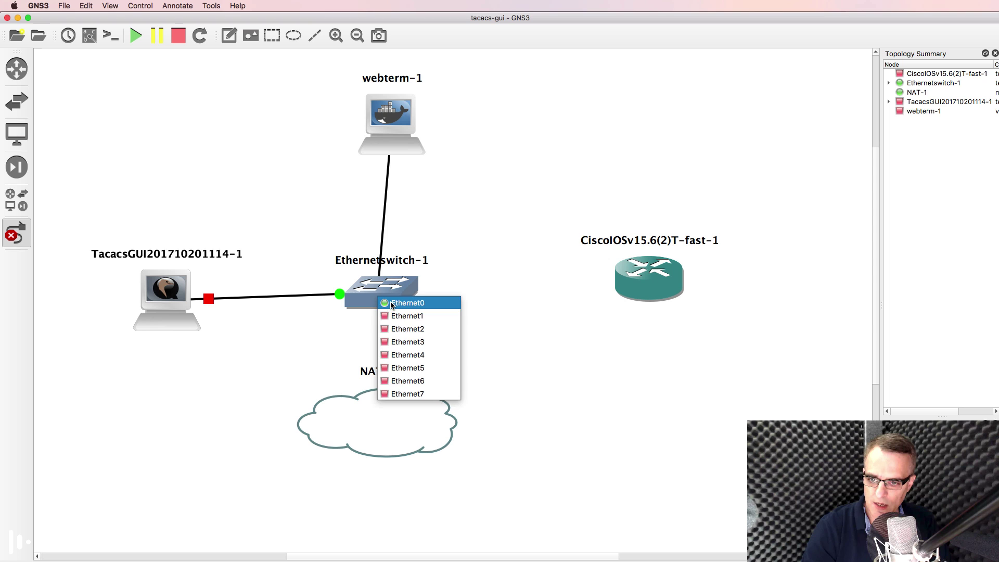
left_click(408, 316)
Step: Link switch Ethernet2 to NAT-1 and switch Ethernet3 to the router's Gi0/0
left_click(398, 295)
left_click(419, 328)
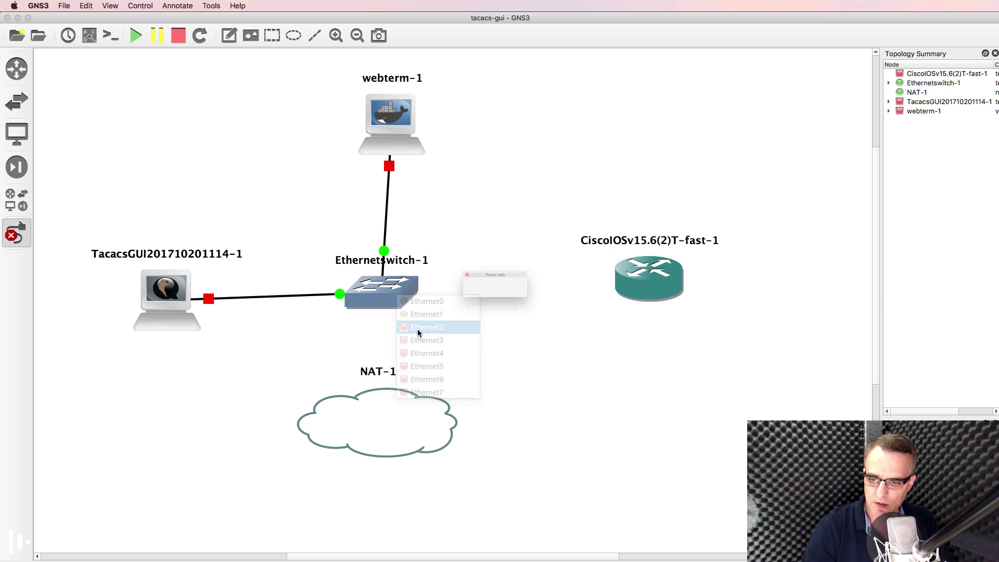
left_click(391, 288)
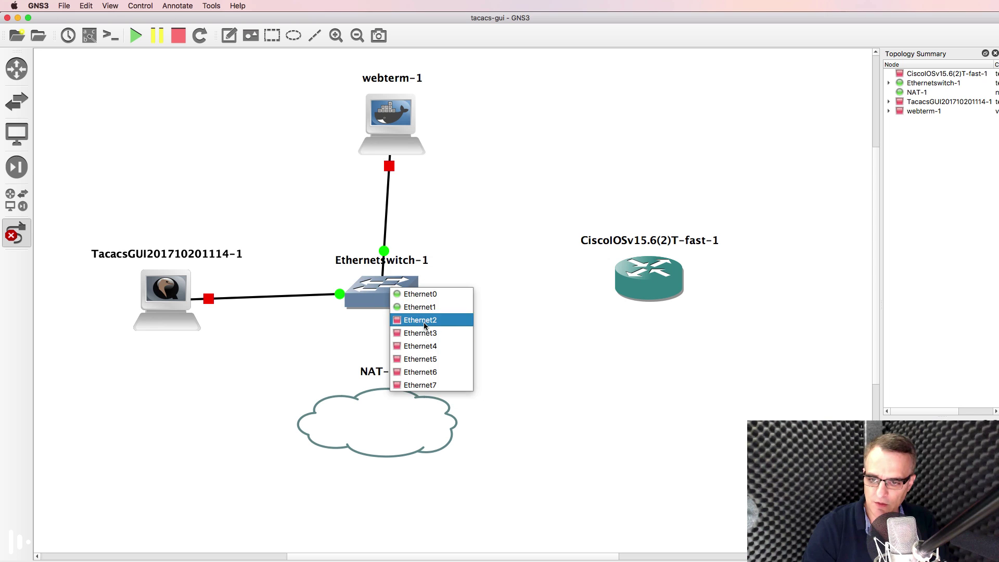
left_click(425, 326)
left_click(394, 397)
left_click(414, 406)
left_click(405, 287)
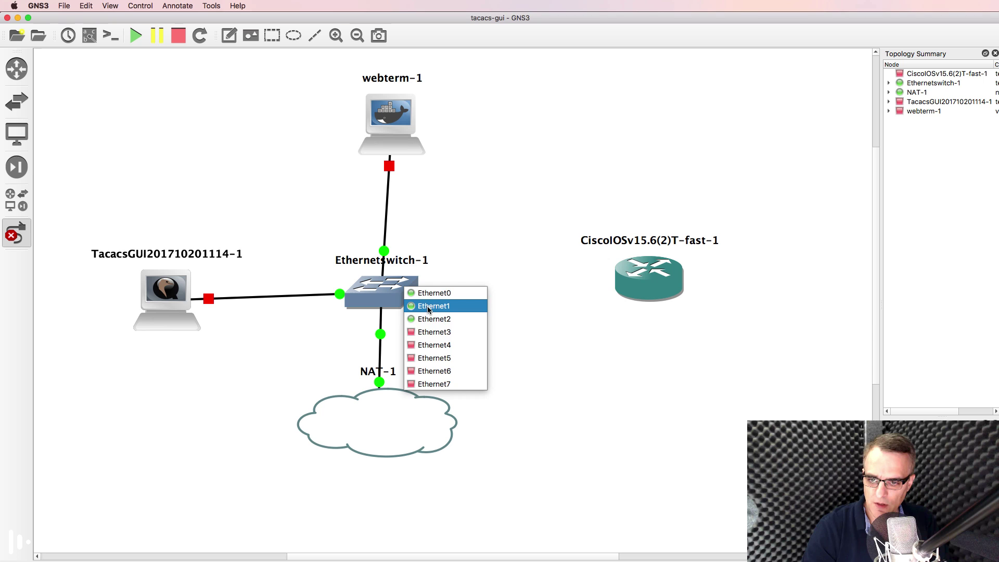
left_click(434, 332)
left_click(637, 288)
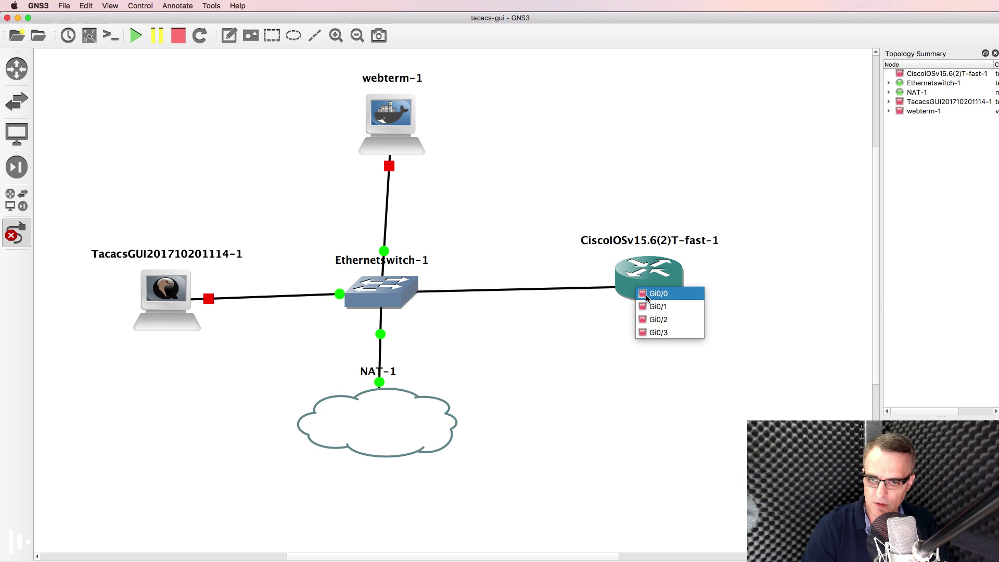
left_click(647, 295)
left_click(21, 241)
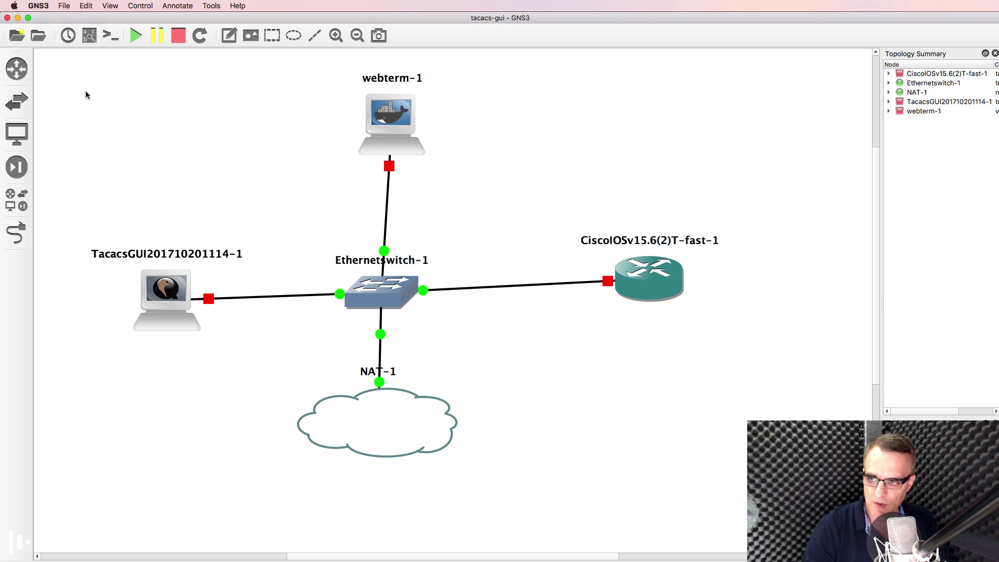
Step: Start all nodes and rearrange the router, switch, NAT-1, TacacsGUI and webterm-1 on the canvas
left_click(130, 36)
left_click_drag(668, 278, 657, 294)
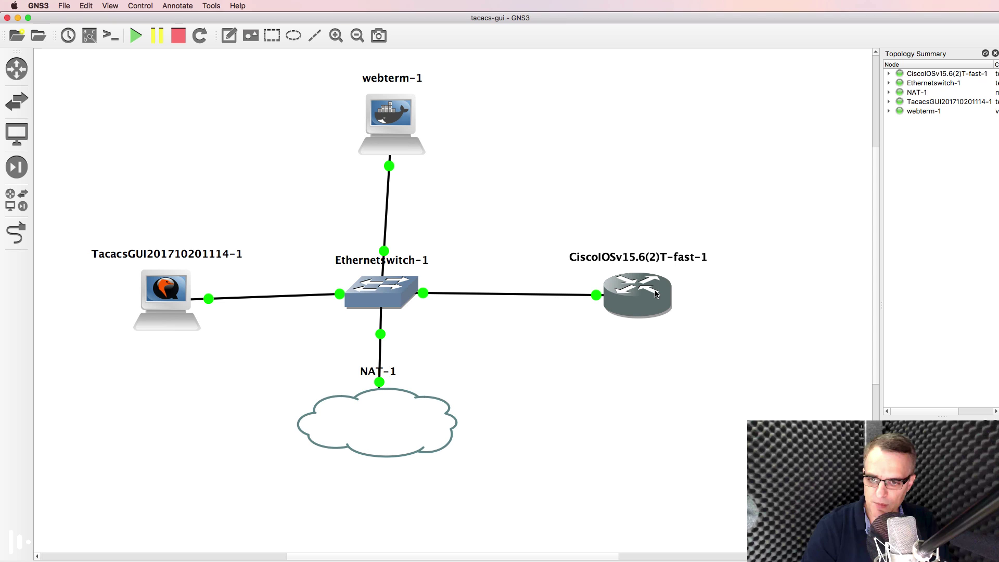
mouse_move(384, 293)
left_mouse_down()
mouse_move(399, 290)
mouse_move(385, 287)
left_mouse_up()
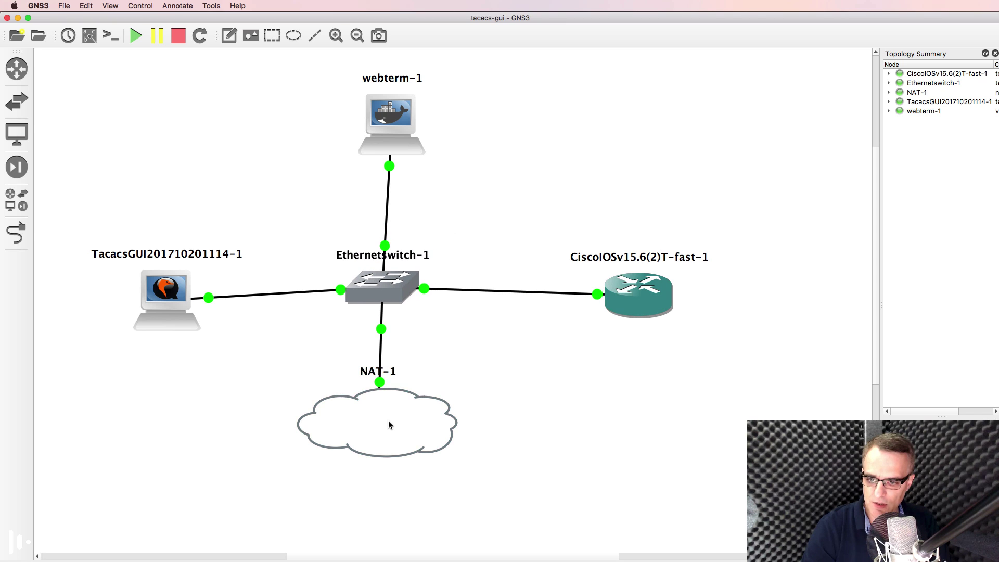
left_click_drag(388, 424, 396, 428)
left_click_drag(179, 299, 177, 287)
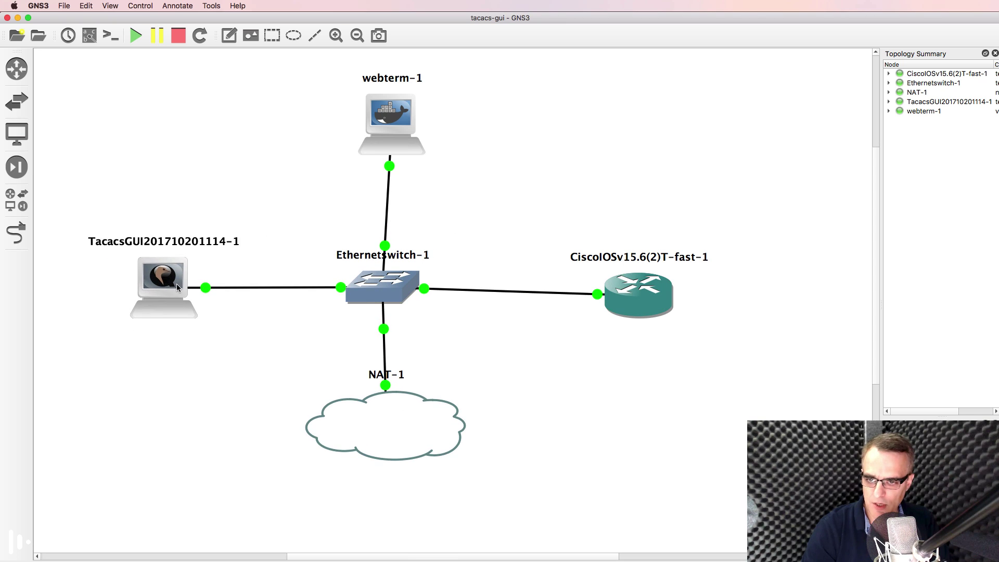
left_click_drag(370, 110, 361, 133)
left_click(635, 292)
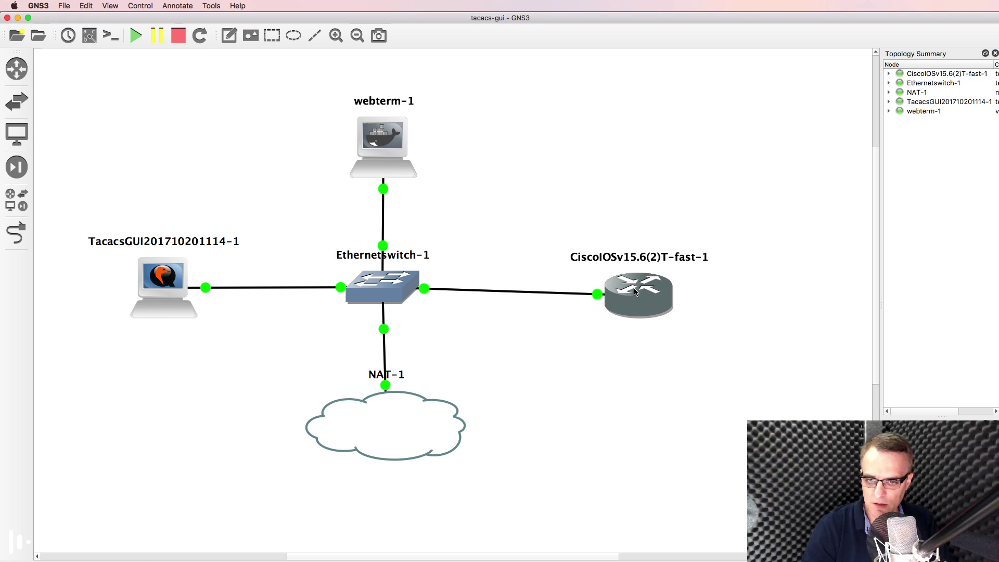
left_click_drag(635, 293, 620, 288)
left_click_drag(381, 459, 376, 469)
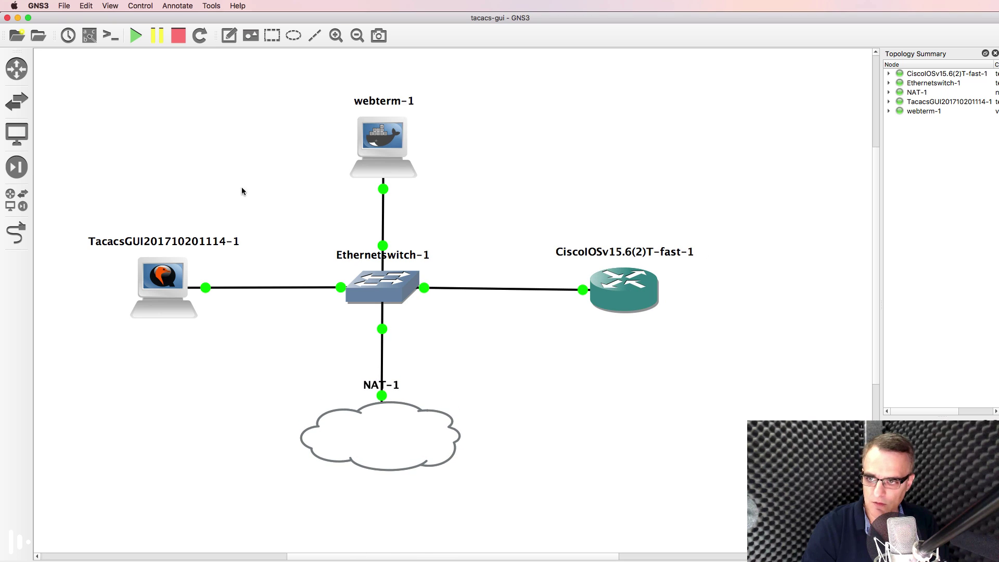
Step: Show interface labels on all links and reposition the switch, port and Gi0/0 labels
left_click(88, 37)
left_click_drag(395, 256, 403, 336)
left_click_drag(353, 299, 321, 300)
left_click_drag(645, 287, 581, 305)
left_click_drag(434, 295, 434, 303)
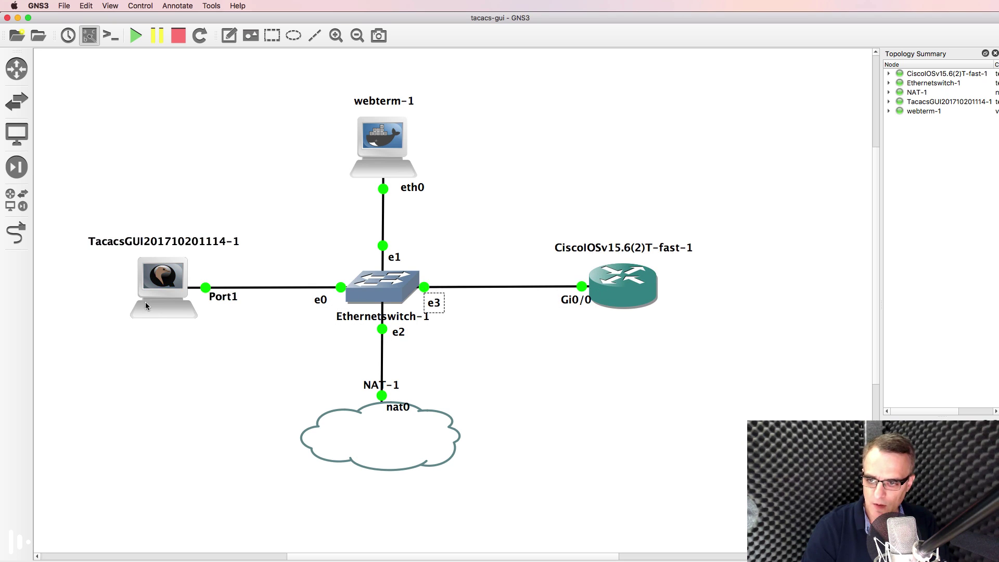
right_click(160, 284)
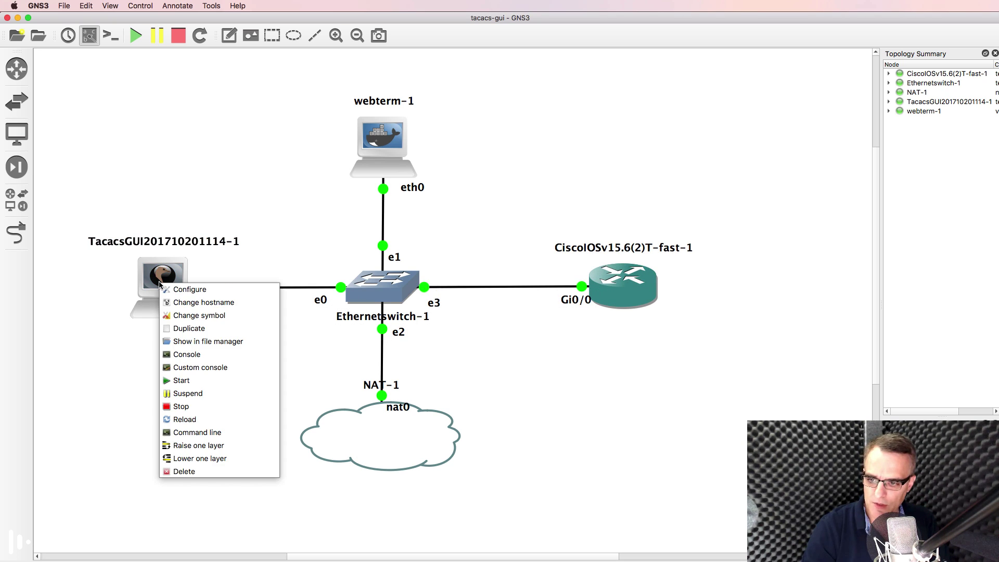
Step: Open a console to TacacsGUI and look up its SSH login credentials in the notes
left_click(201, 355)
key("super+Tab")
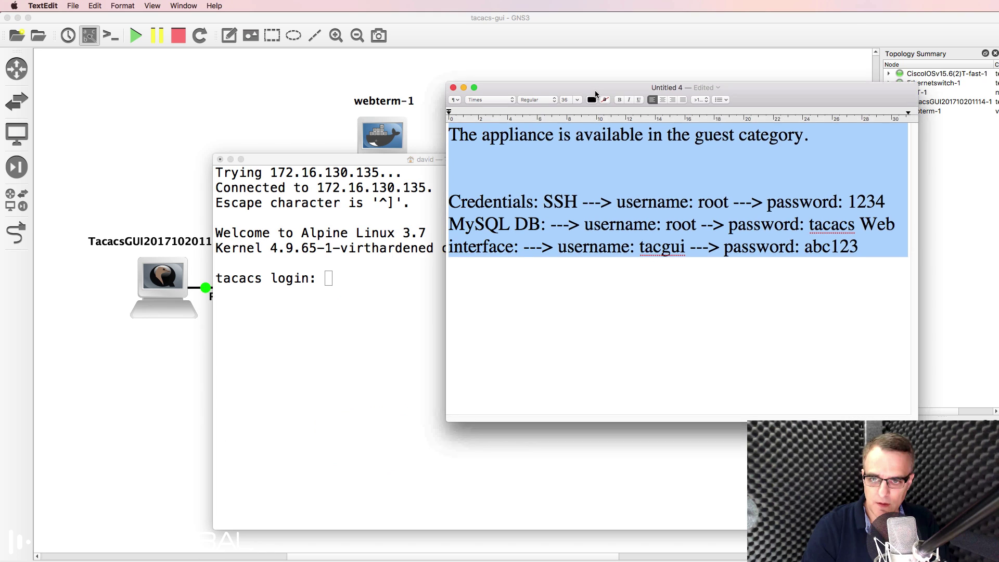
left_click(588, 222)
left_click_drag(640, 201, 919, 206)
left_click(353, 295)
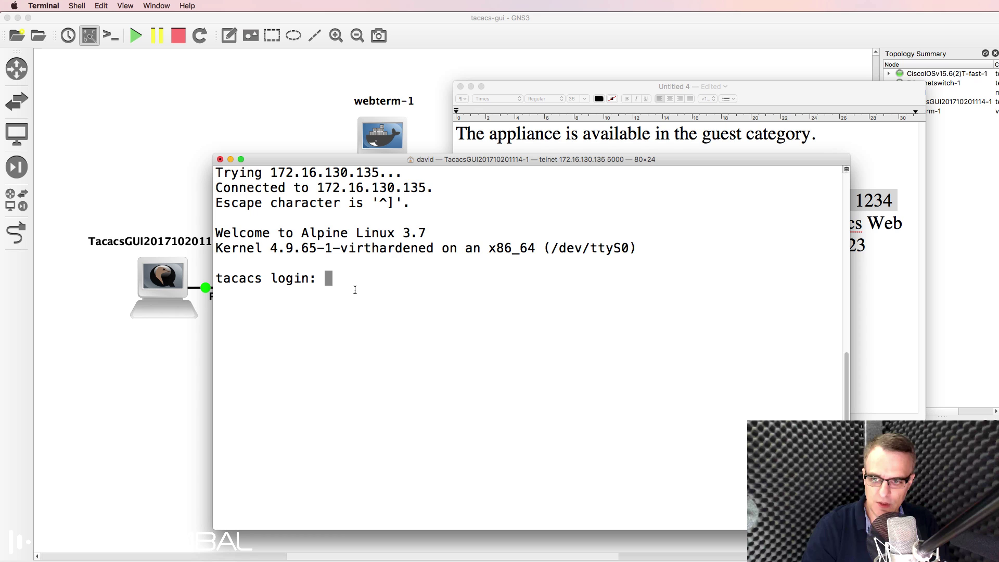
Step: Log in as root and run ifconfig, finding eth0 at 192.168.122.105
type("root")
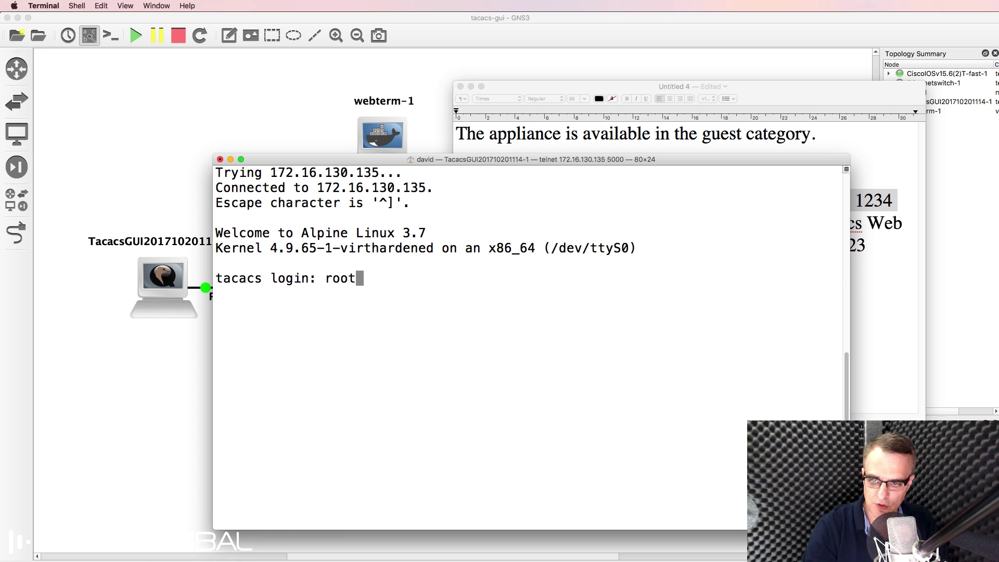
key("Return")
key("Return")
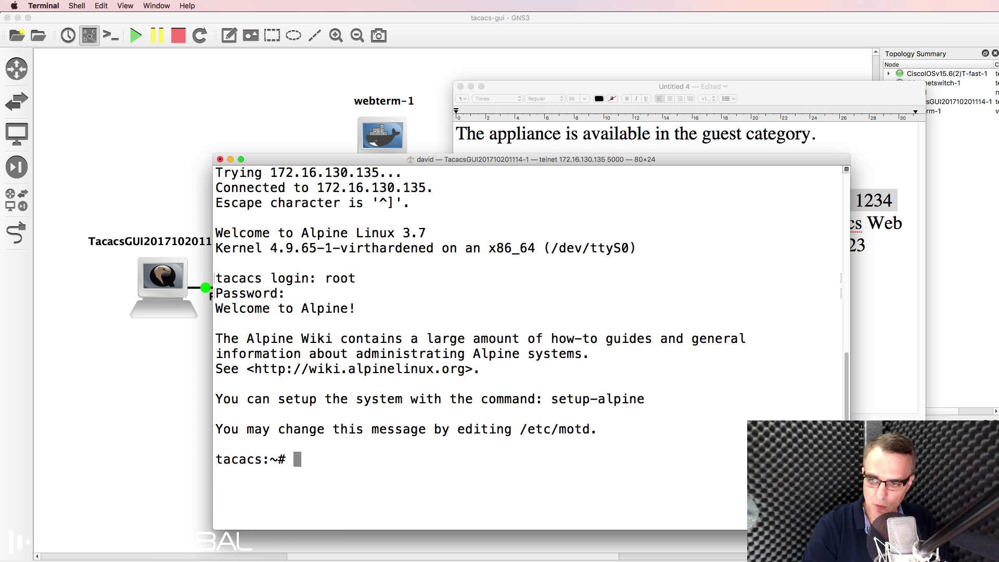
type("ifconfig")
key("Return")
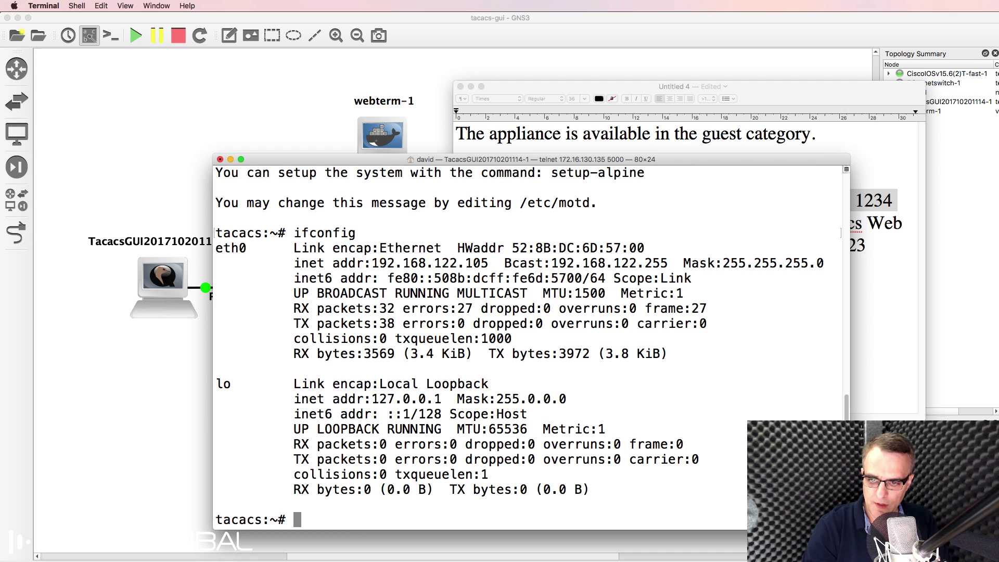
left_click_drag(298, 263, 499, 264)
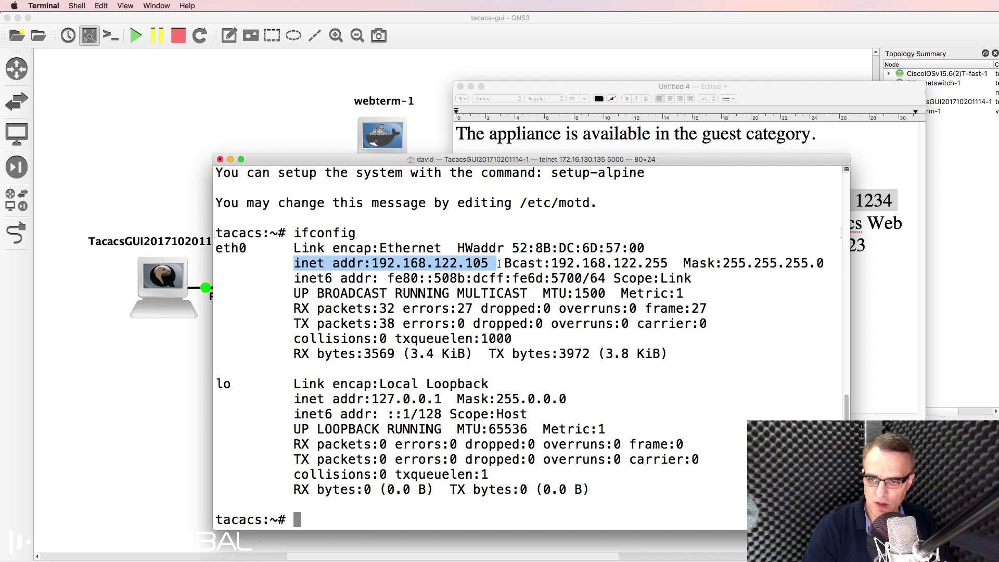
Step: Ping google.com from TacacsGUI, confirming 0% packet loss
left_click(236, 123)
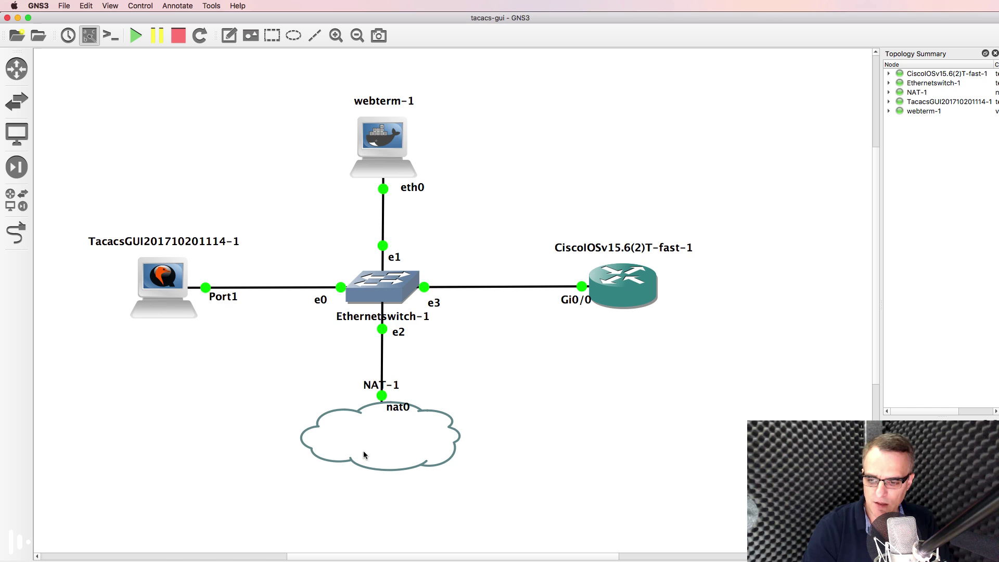
key("super+Tab")
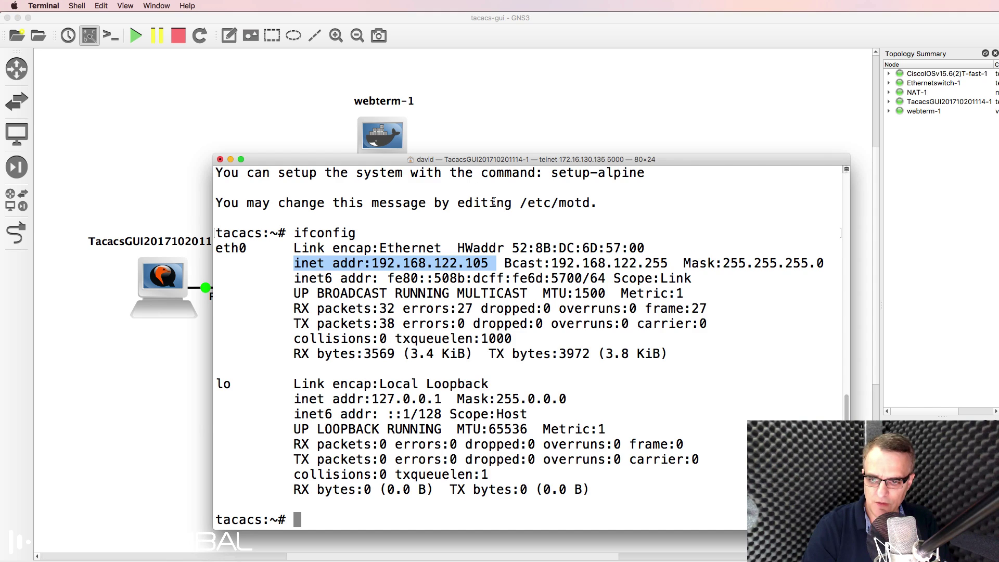
key("Return")
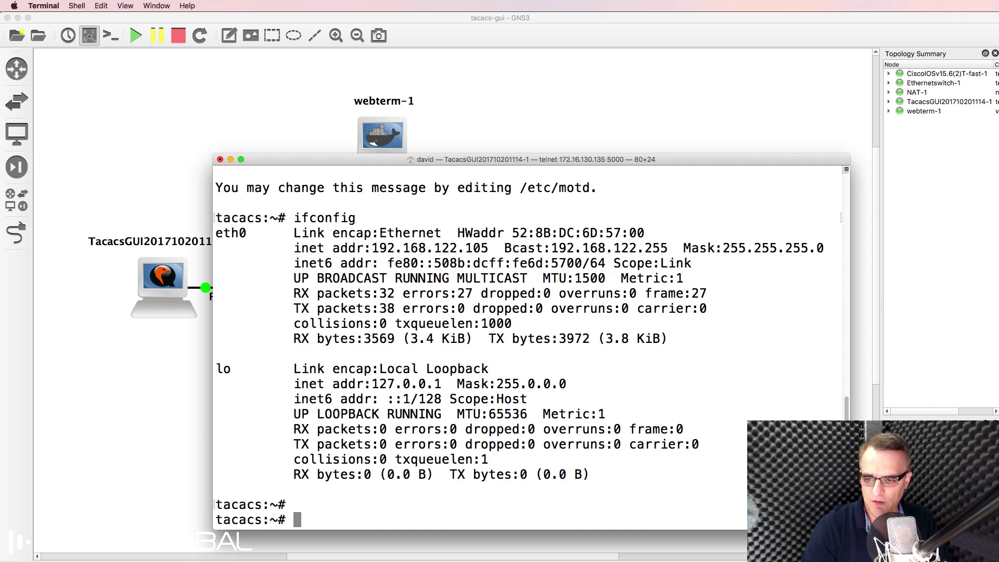
type("ping googl")
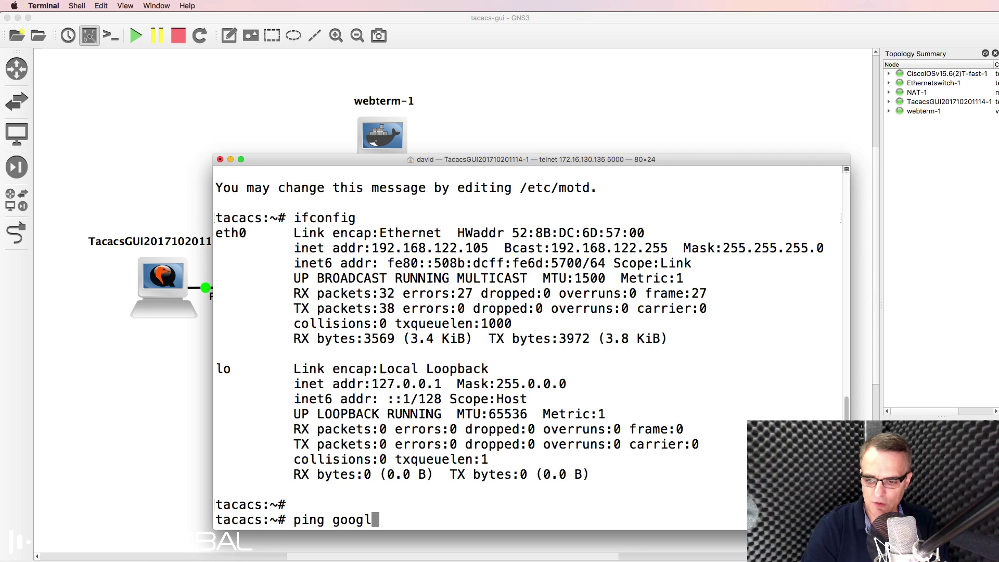
type("e.com")
key("Return")
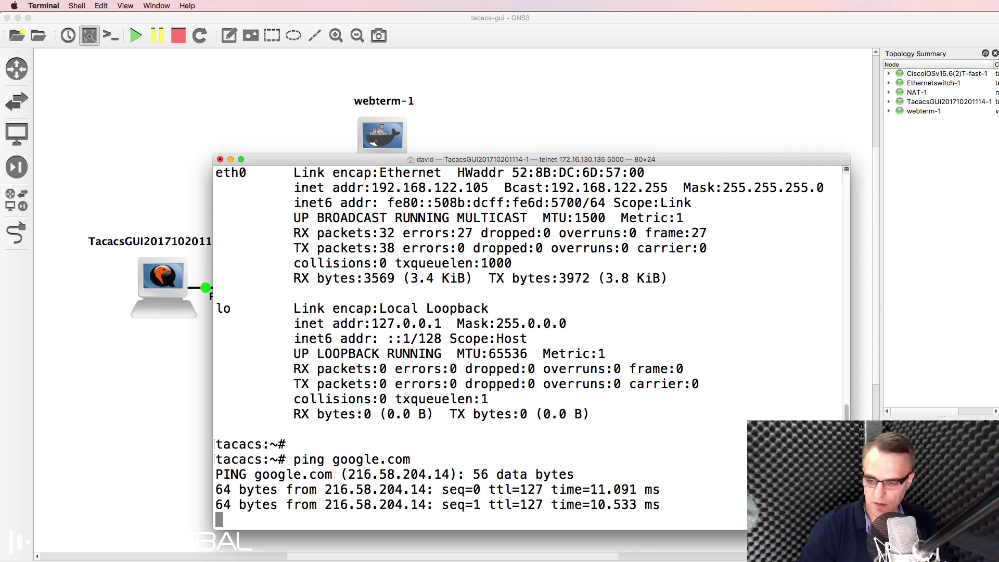
key("ctrl+c")
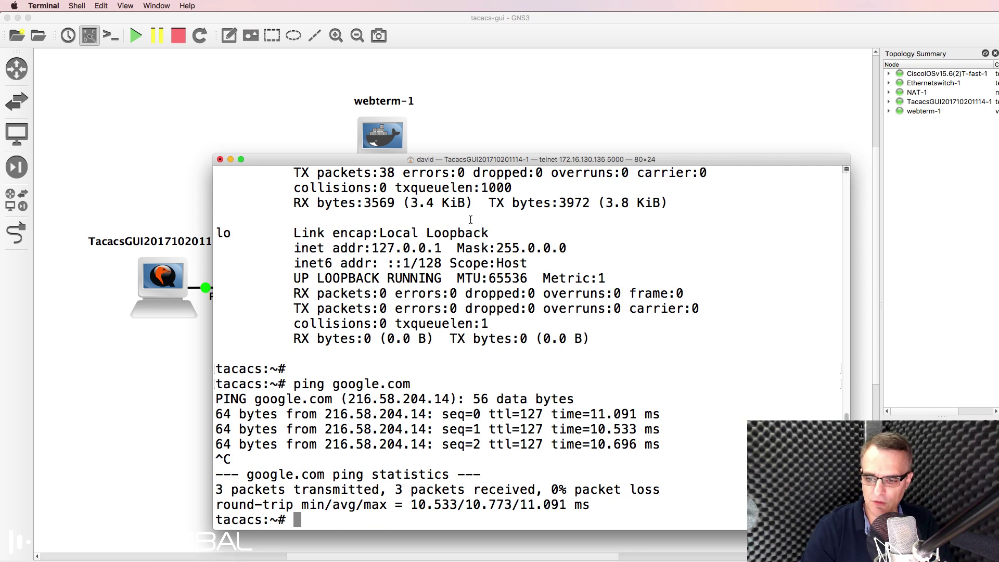
left_click(312, 86)
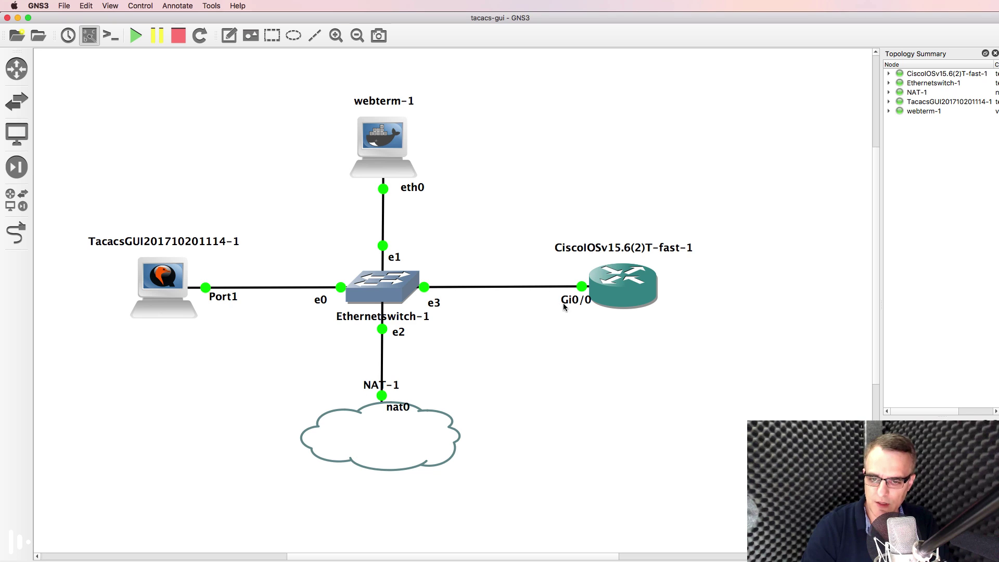
Step: Open webterm-1's graphical console from its right-click menu
left_click_drag(565, 305, 549, 305)
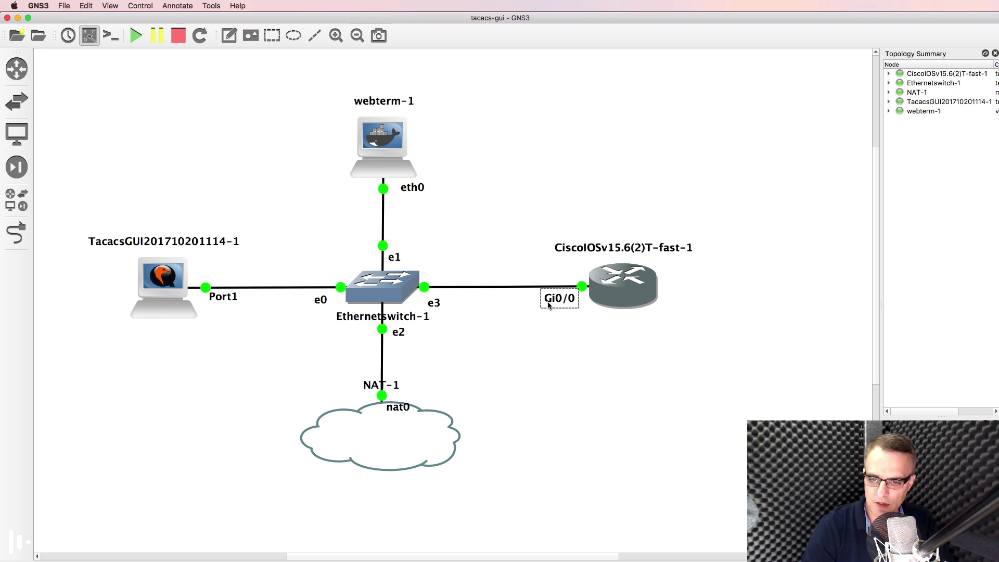
right_click(385, 139)
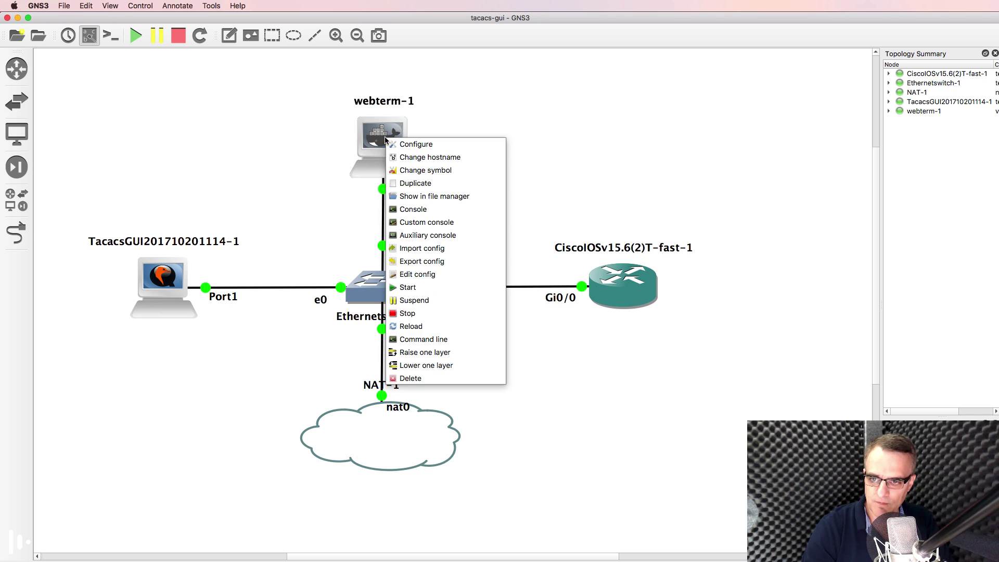
left_click(420, 211)
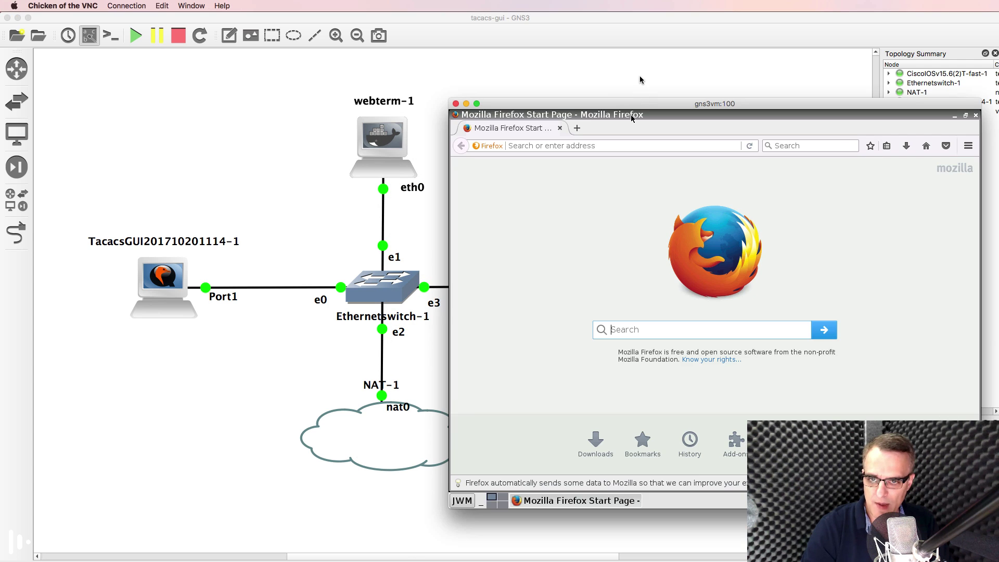
left_click_drag(643, 103, 347, 99)
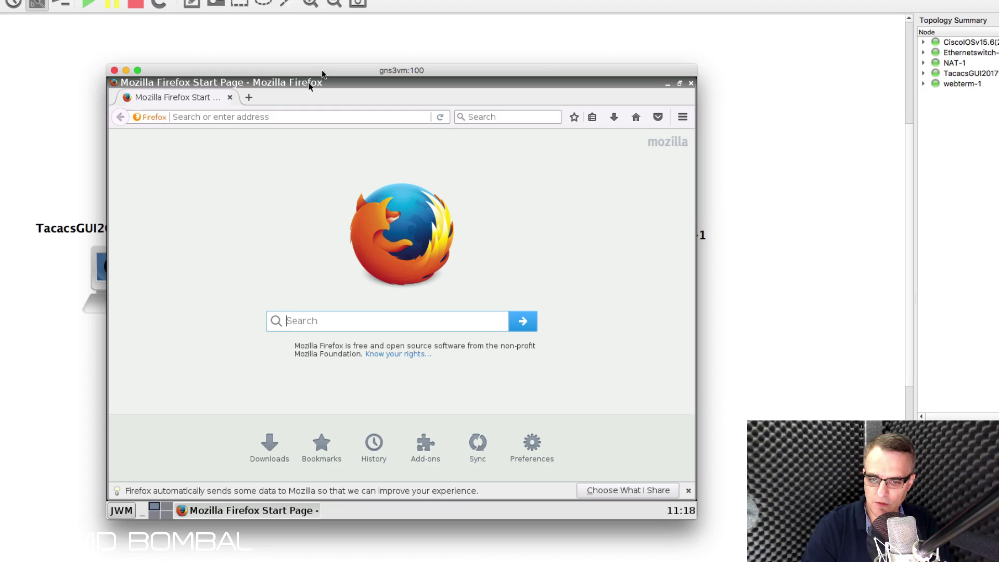
Step: Launch a terminal, run ifconfig, and type 'nano /etc/network/interfaces'
left_click(64, 529)
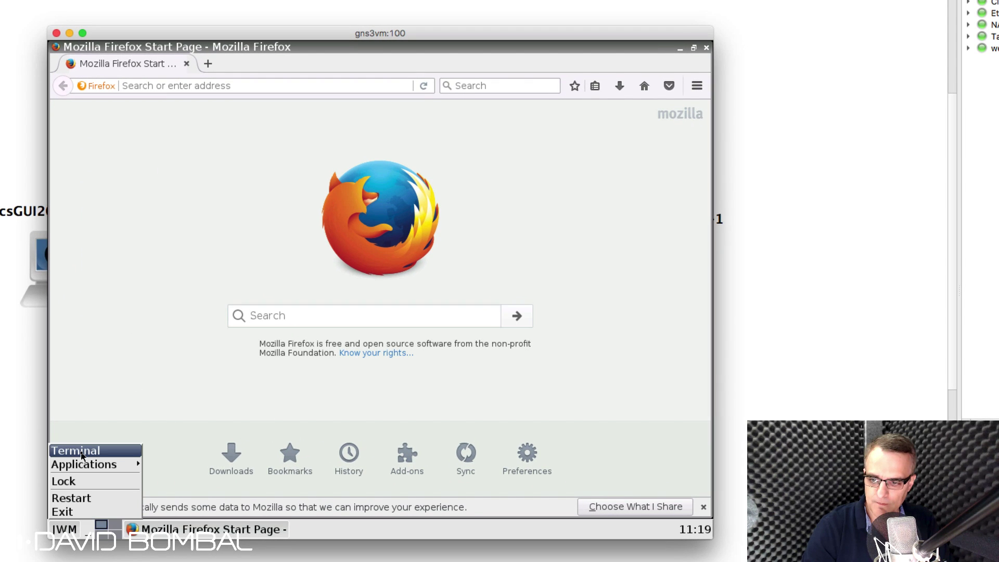
left_click(89, 451)
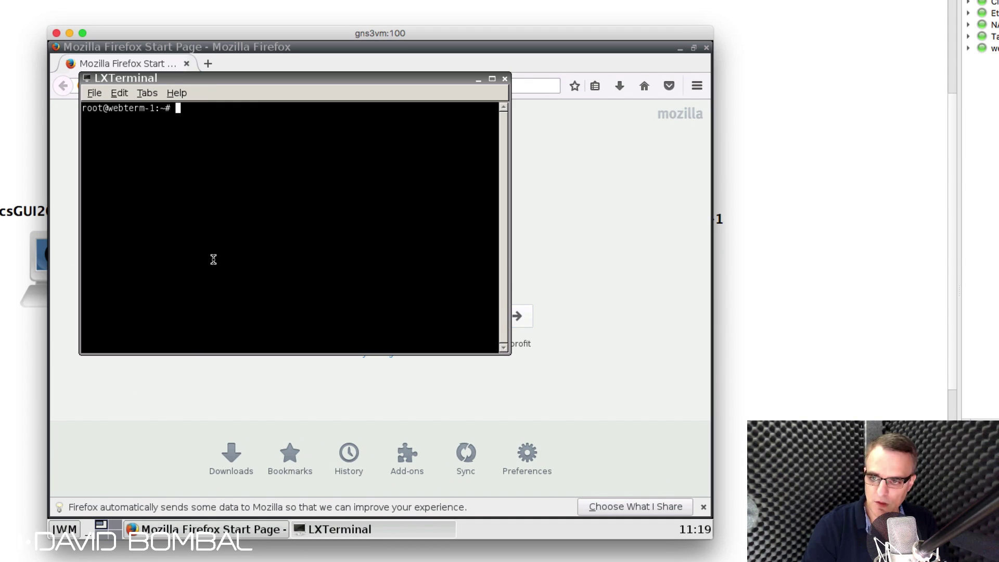
type("ifconfig")
key("Return")
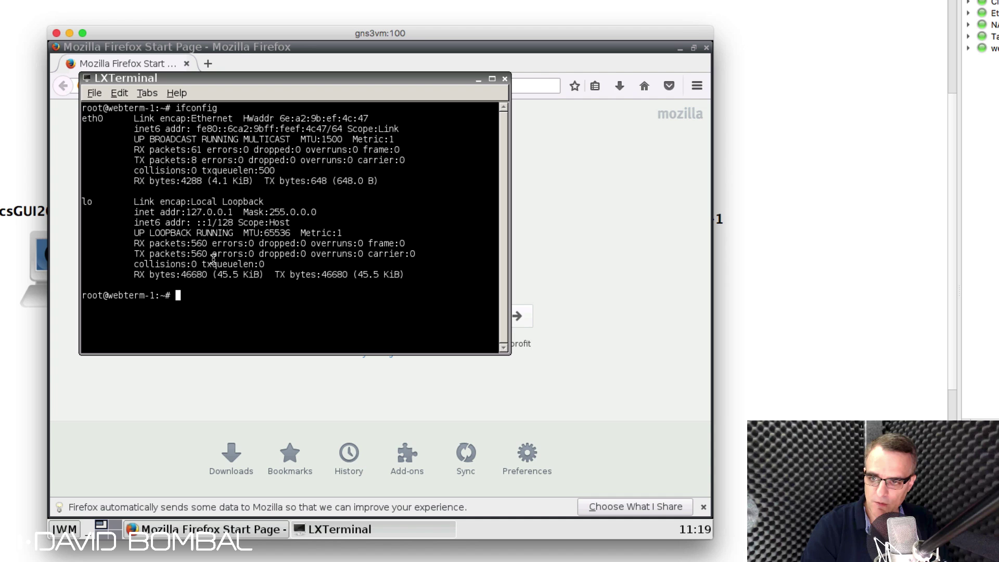
type("nano /etc/")
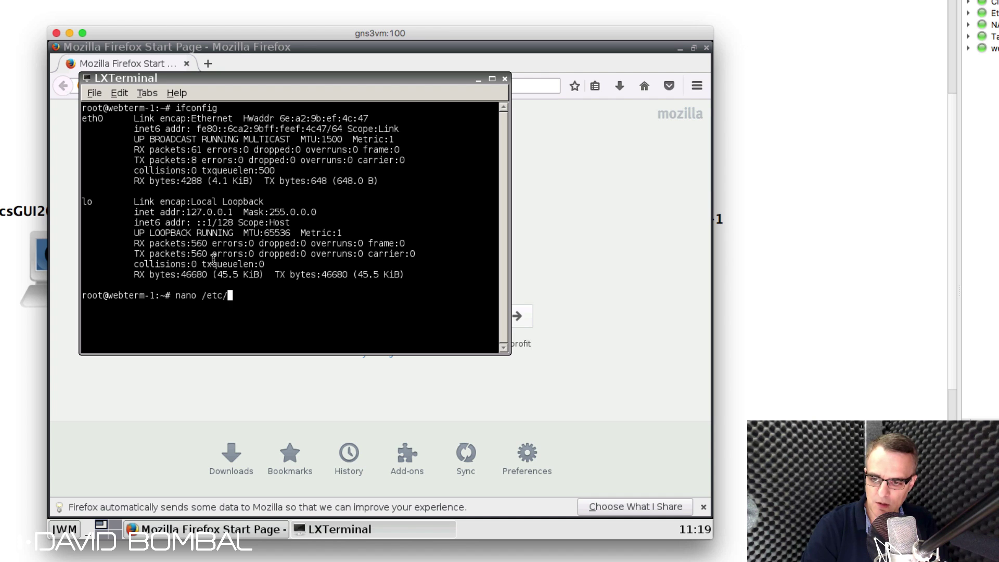
type("network/interfaces")
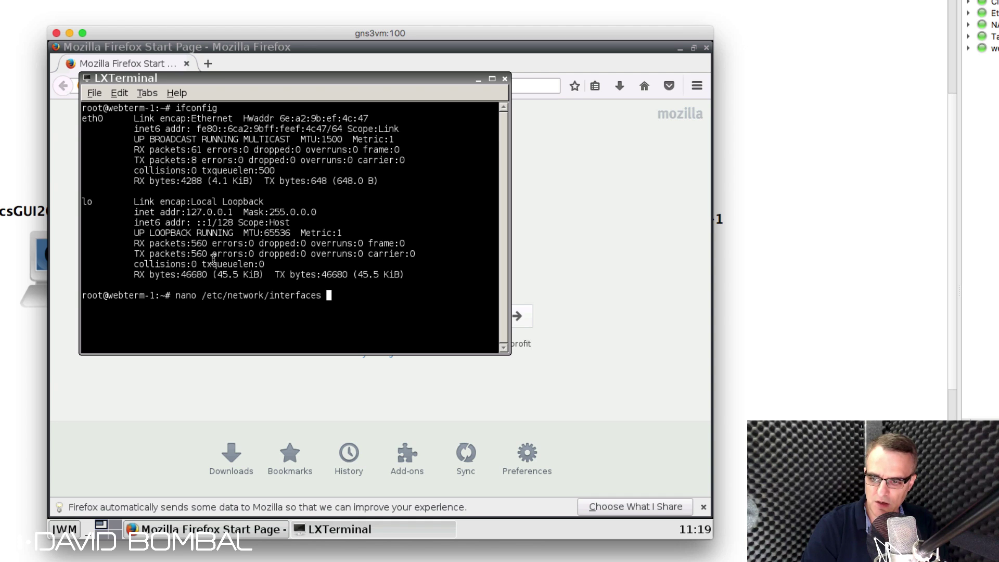
Step: Uncomment 'auto eth0' and 'iface eth0 inet dhcp' in nano and save the file
key("Return")
key("Down")
key("Down")
key("Down")
key("Down")
key("Down")
key("Down")
key("Down")
key("Down")
key("Down")
key("Down")
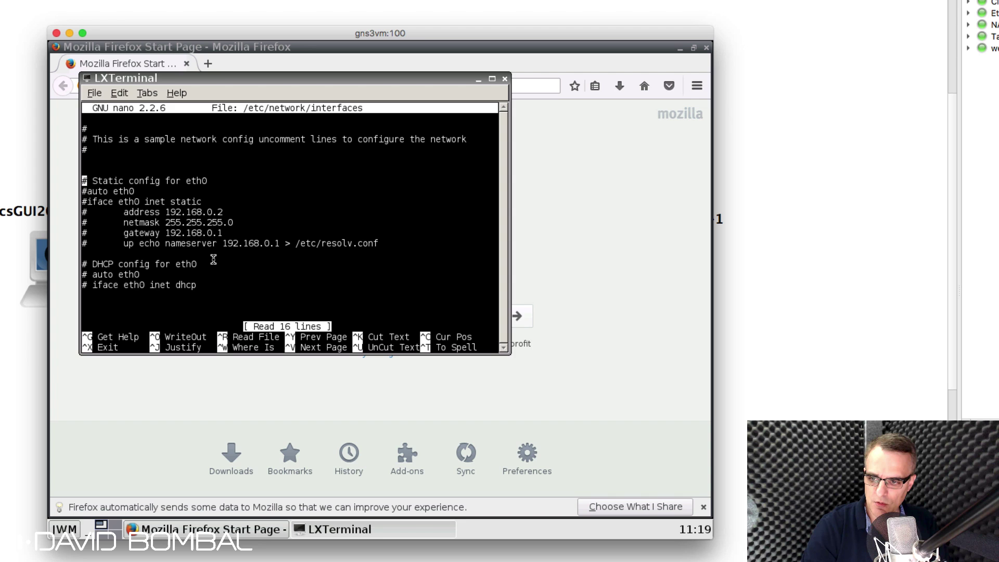
key("Down")
key("Down")
key("Down")
key("Down")
key("Down")
key("Delete")
key("Down")
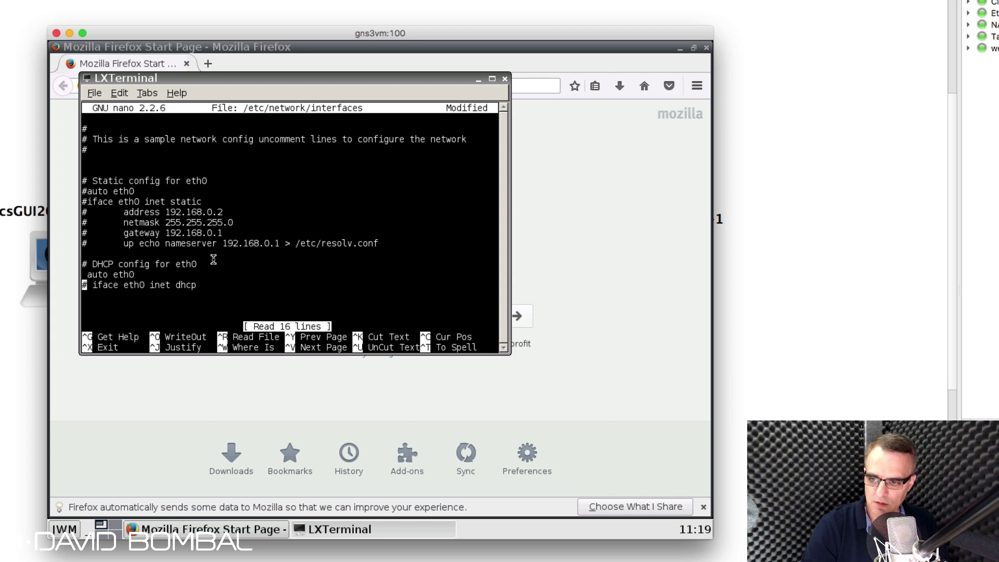
key("Delete")
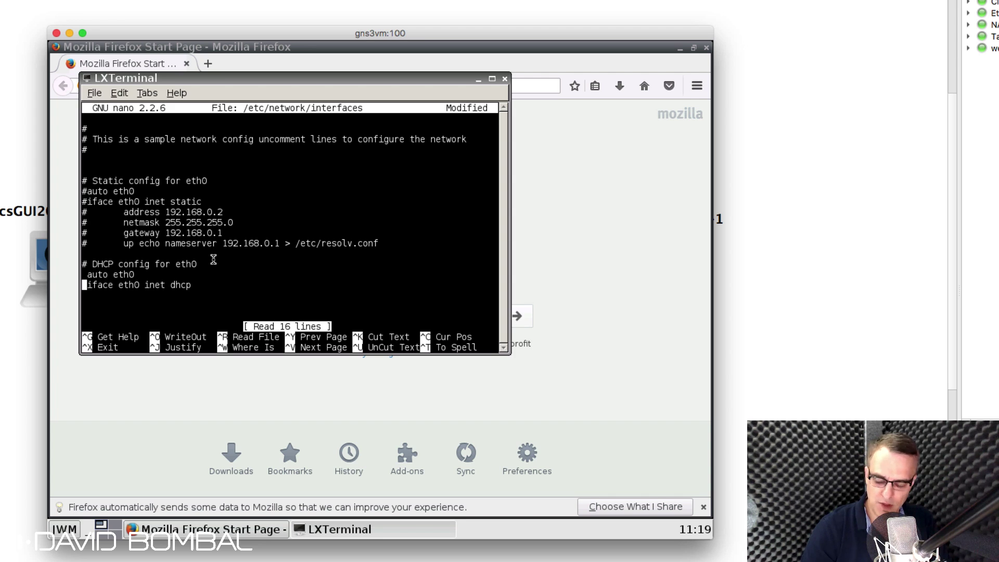
key("ctrl+x")
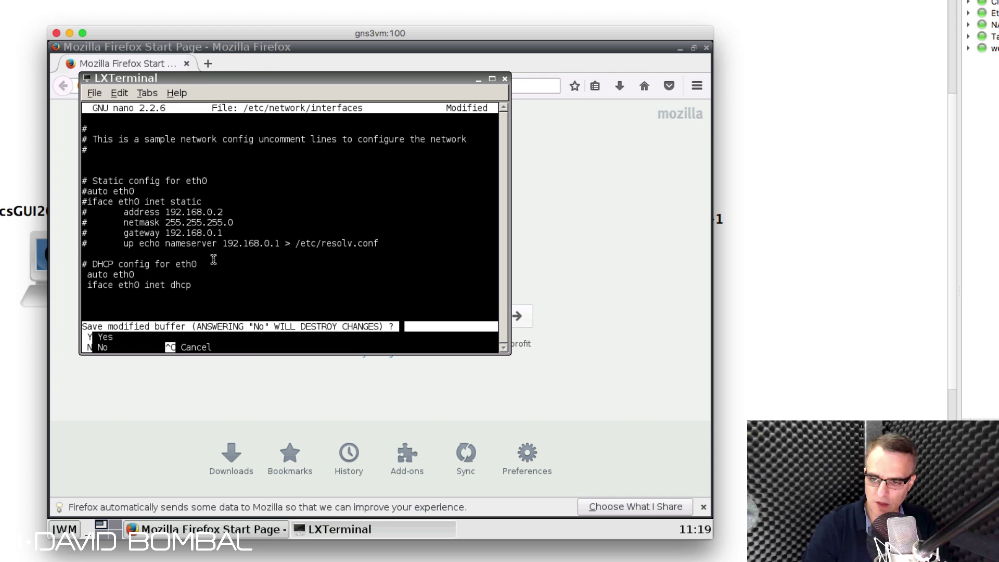
key("y")
key("Return")
Step: Print /etc/network/interfaces with cat to verify the eth0 DHCP section
type("cat ")
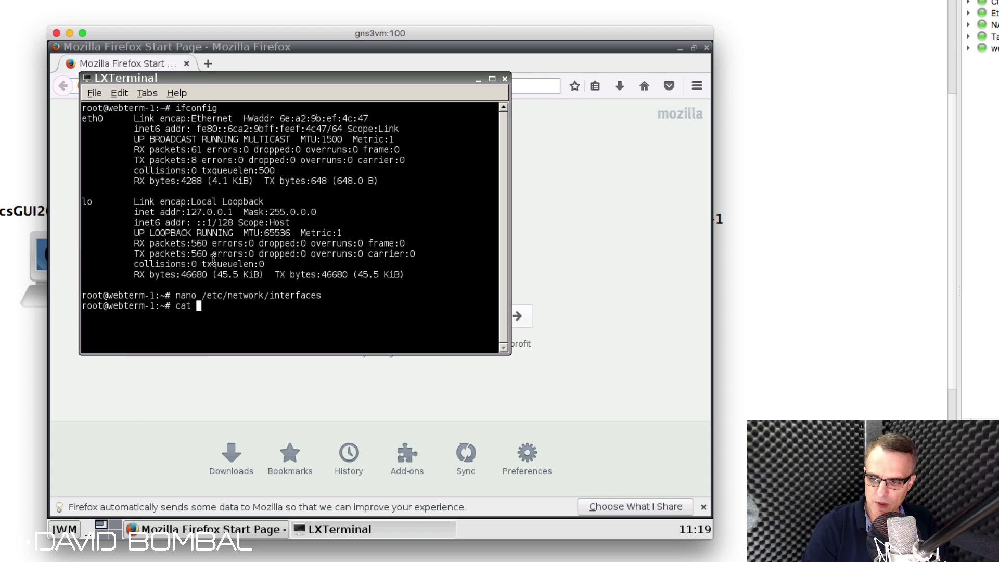
type("/etc/network/interfaces")
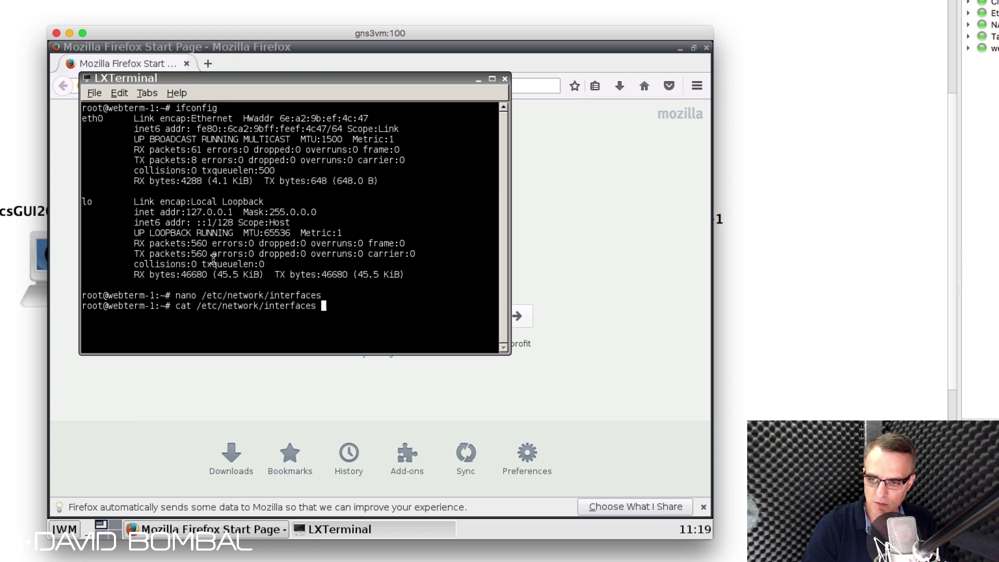
key("Return")
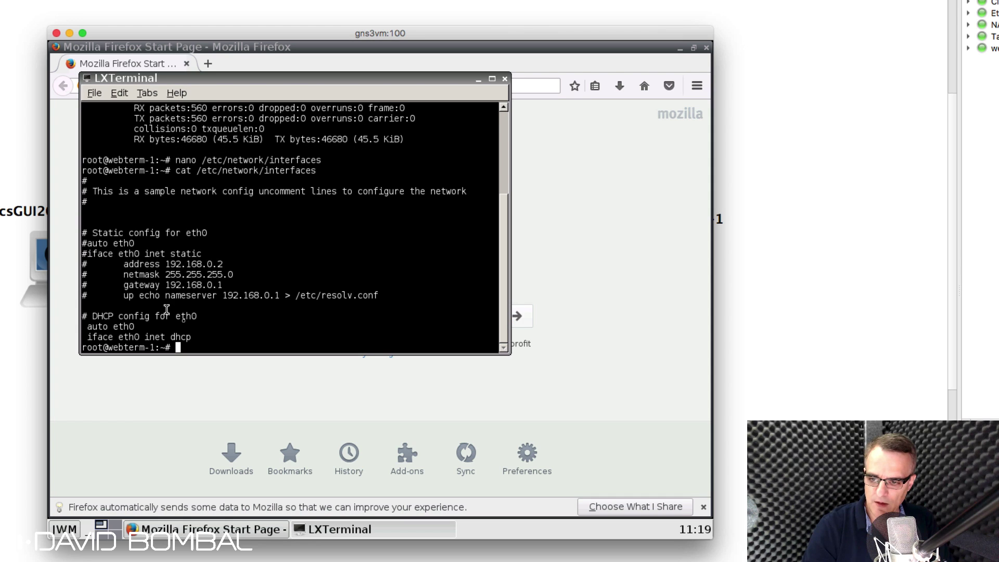
left_click_drag(205, 339, 69, 309)
left_click(71, 312)
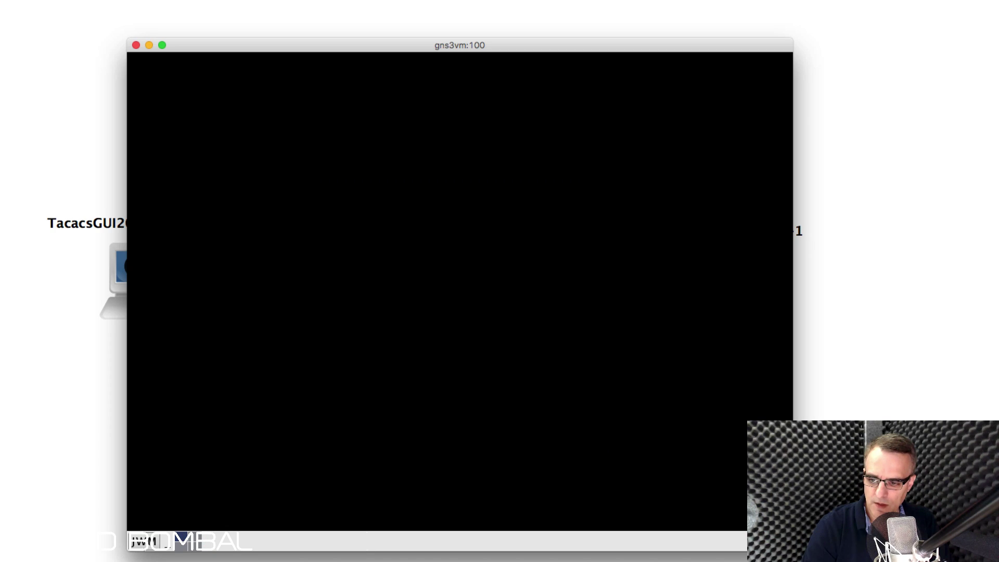
left_click(144, 541)
Step: In a new webterm-1 terminal, run ifconfig showing eth0 got 192.168.122.43
left_click(158, 460)
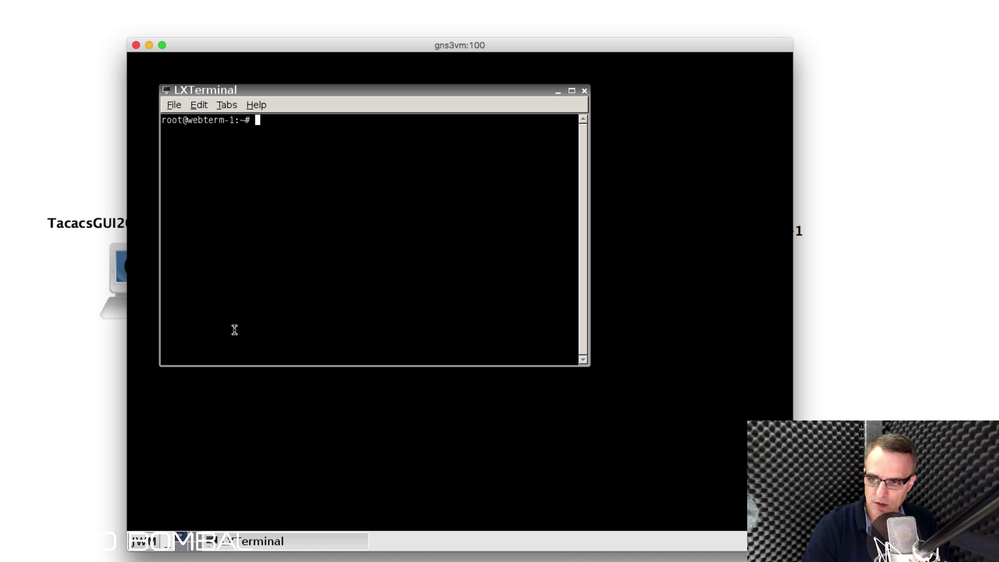
left_click_drag(240, 338, 242, 310)
type("ifconfig")
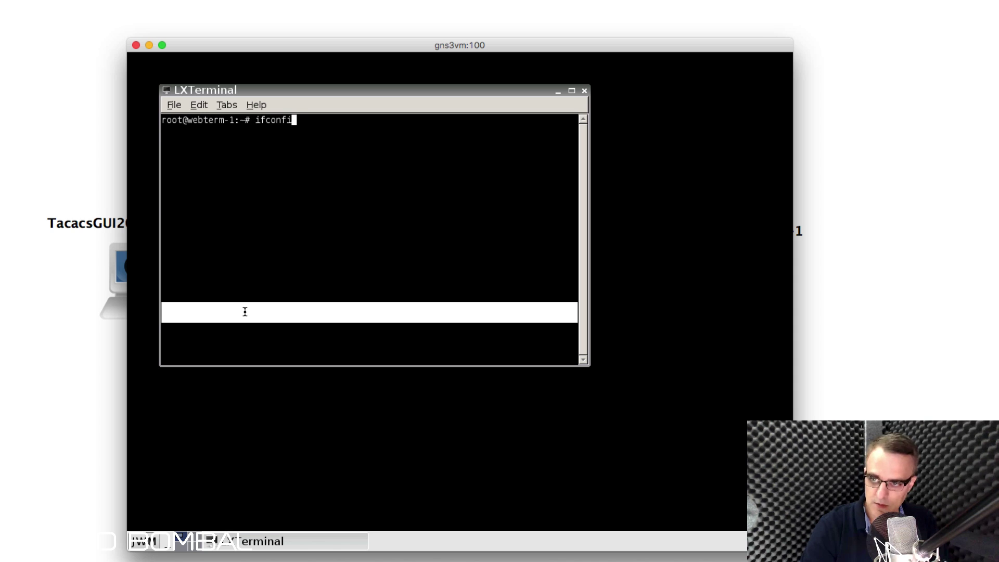
key("Return")
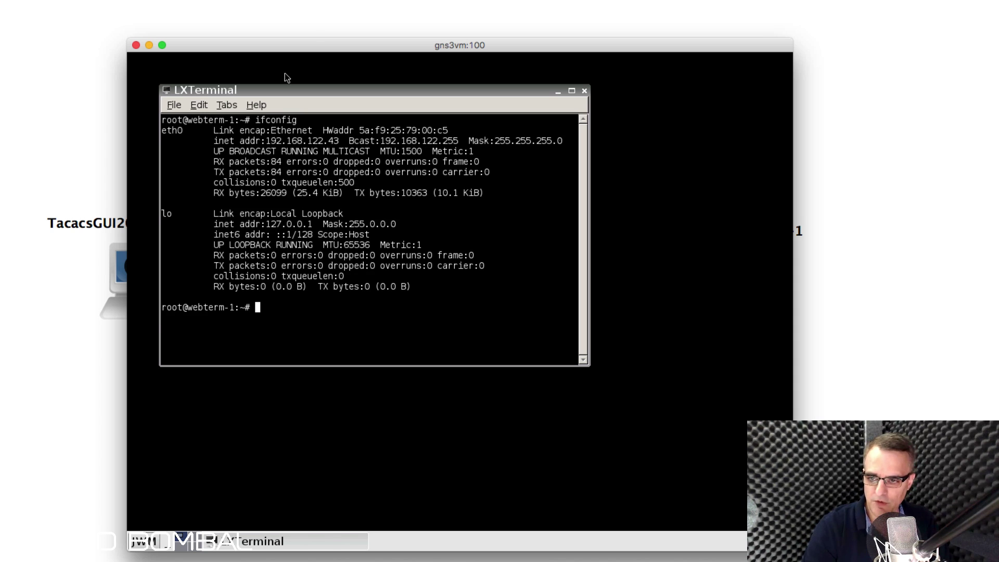
left_click_drag(344, 142, 250, 140)
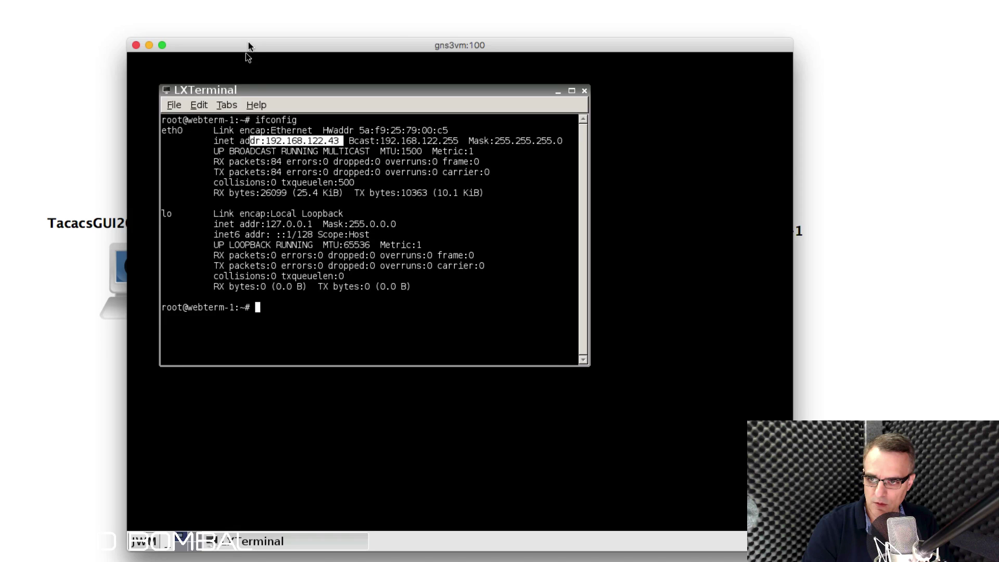
left_click_drag(246, 52, 653, 77)
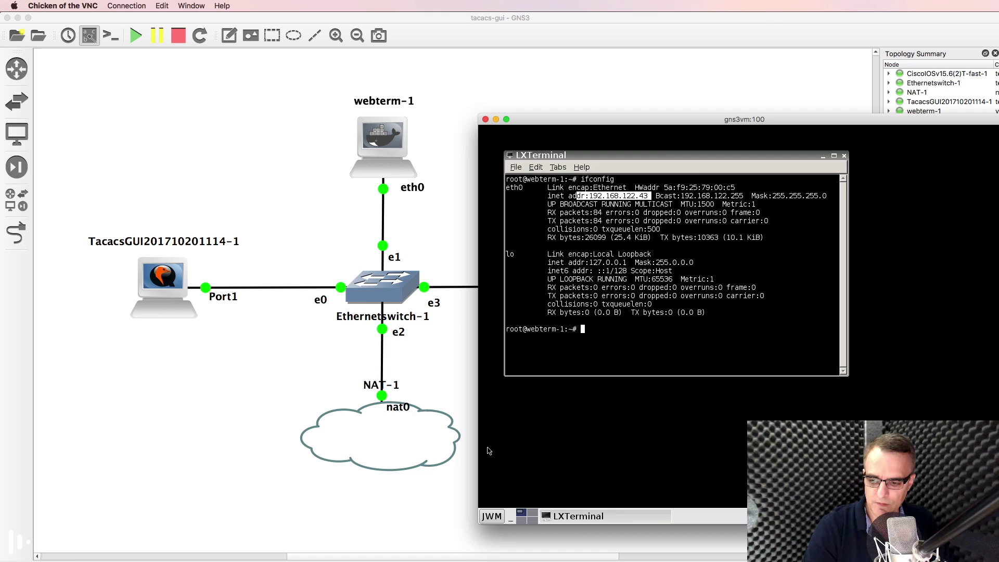
Step: Rerun ifconfig on TacacsGUI to confirm 192.168.122.105, then open the webterm Applications menu
key("super+Tab")
key("Up")
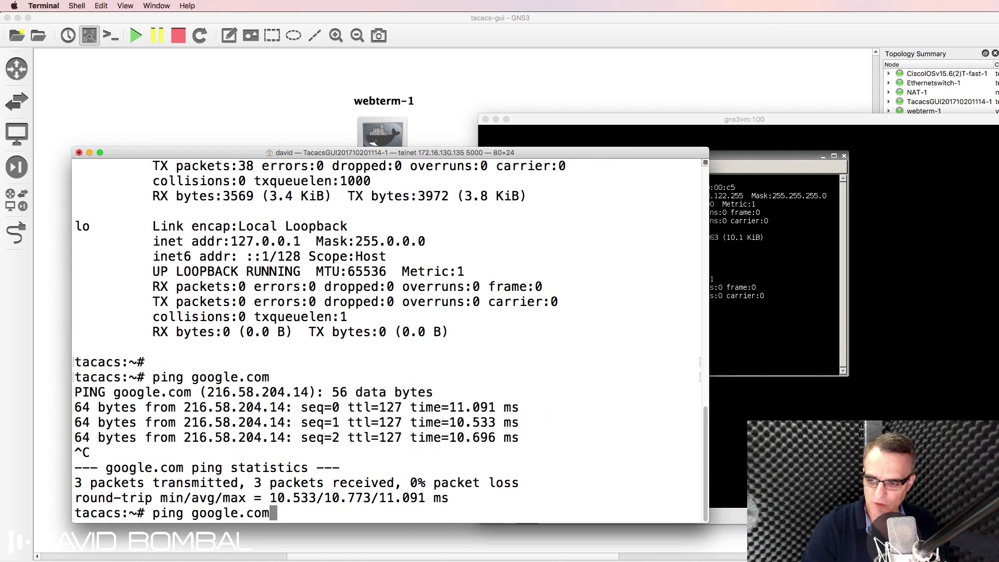
key("Up")
key("Return")
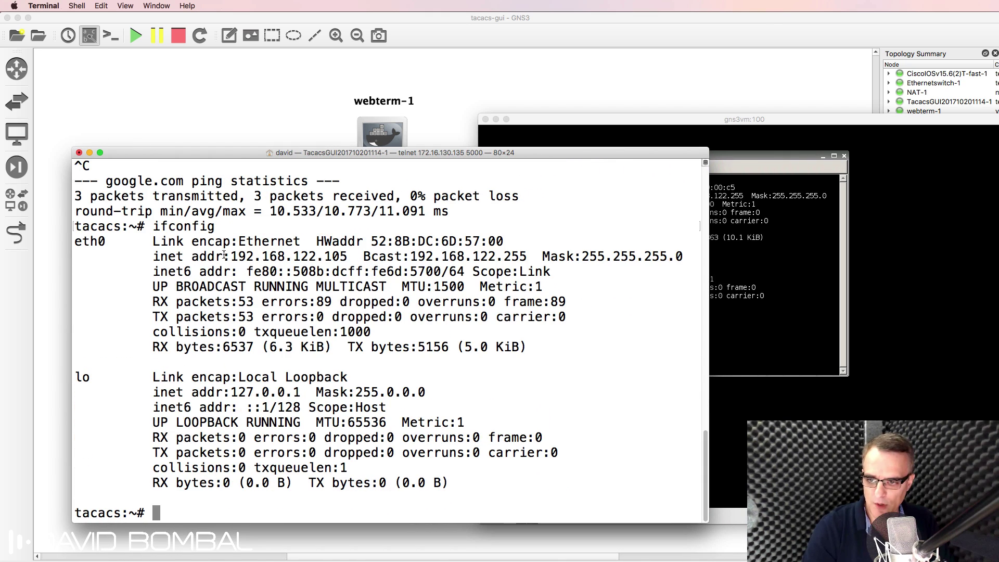
left_click_drag(224, 254, 350, 257)
left_click(763, 222)
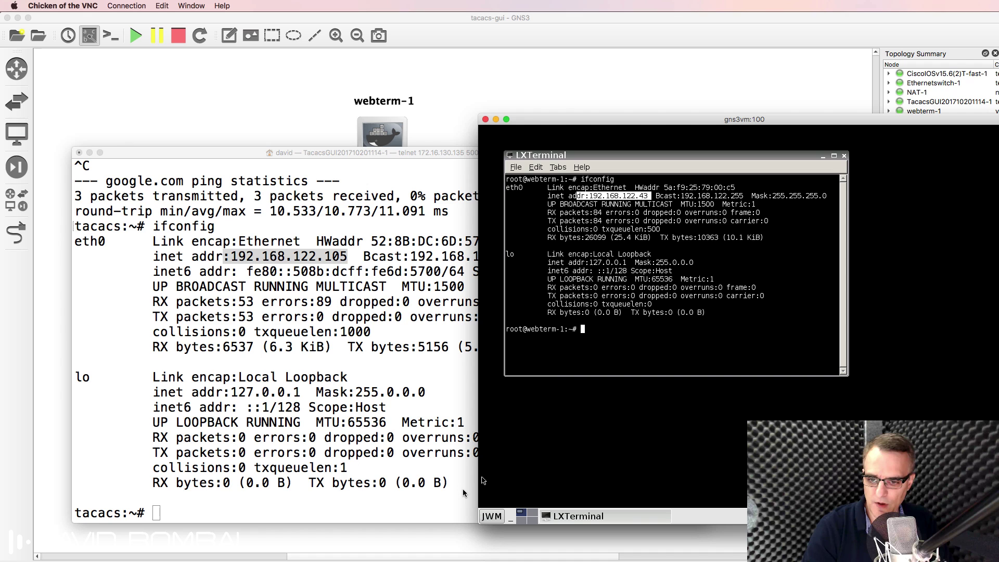
left_click(492, 516)
Step: Launch the web browser and load 192.168.122.105
mouse_move(511, 465)
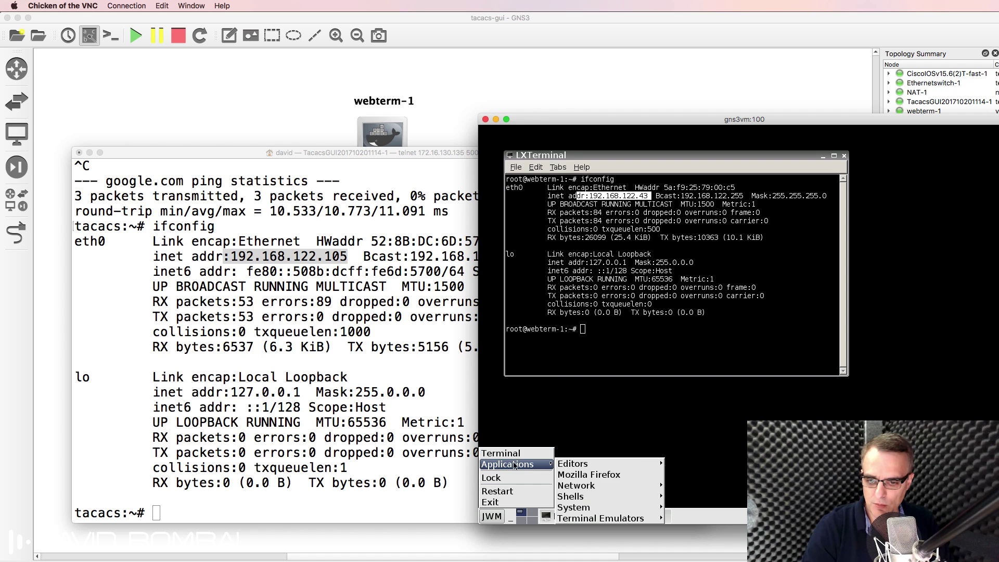
left_click(598, 476)
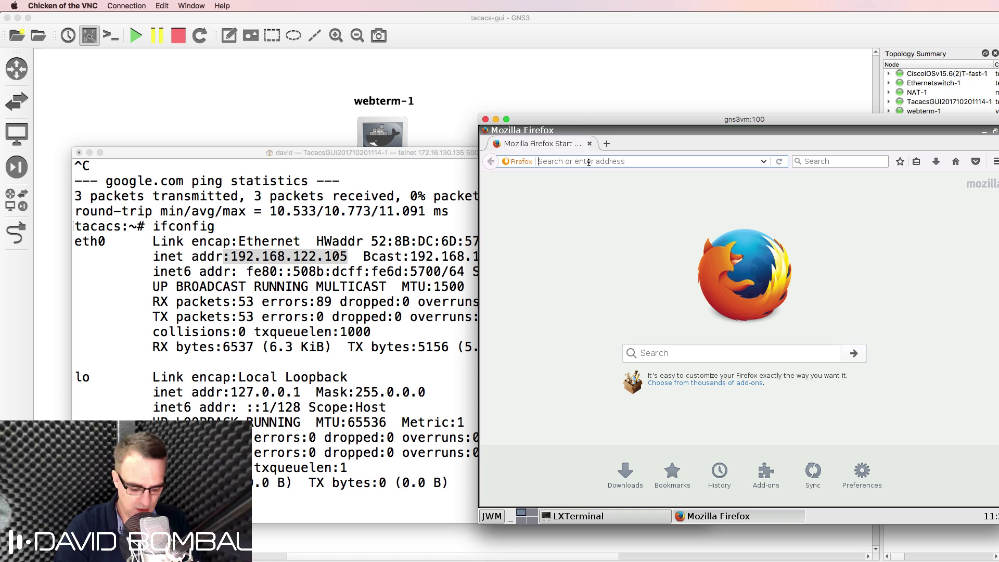
type("192.168.1")
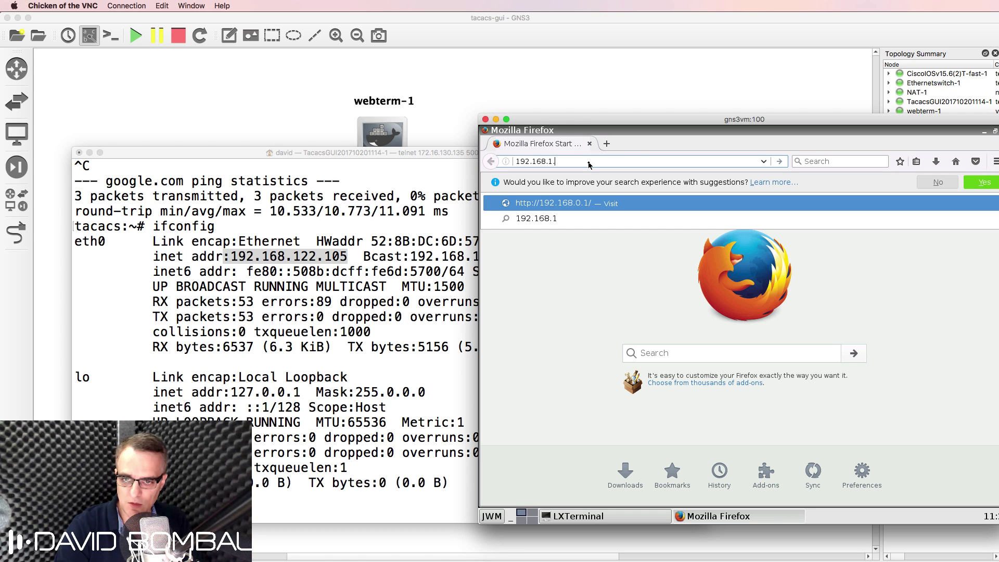
type("22.10")
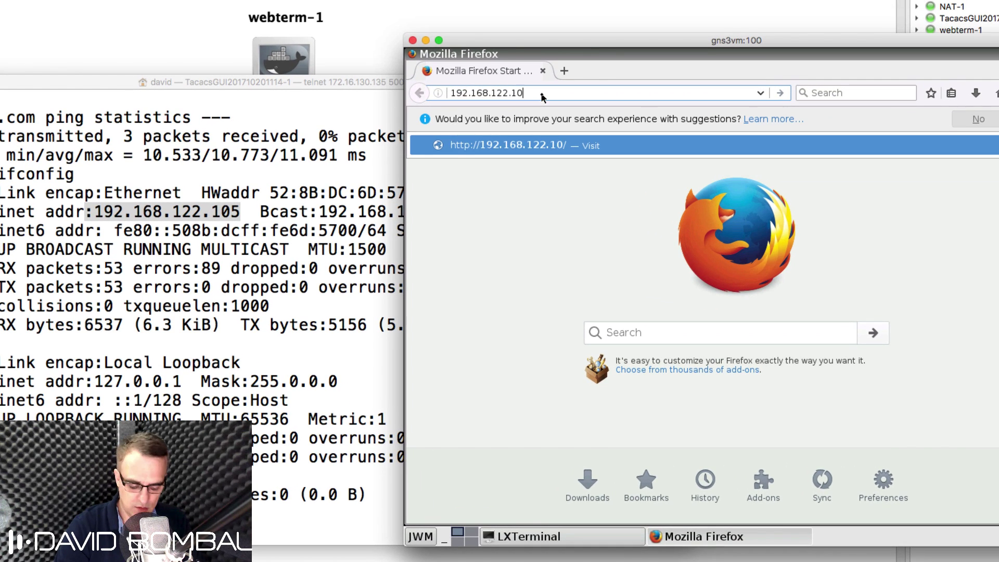
type("5")
key("Return")
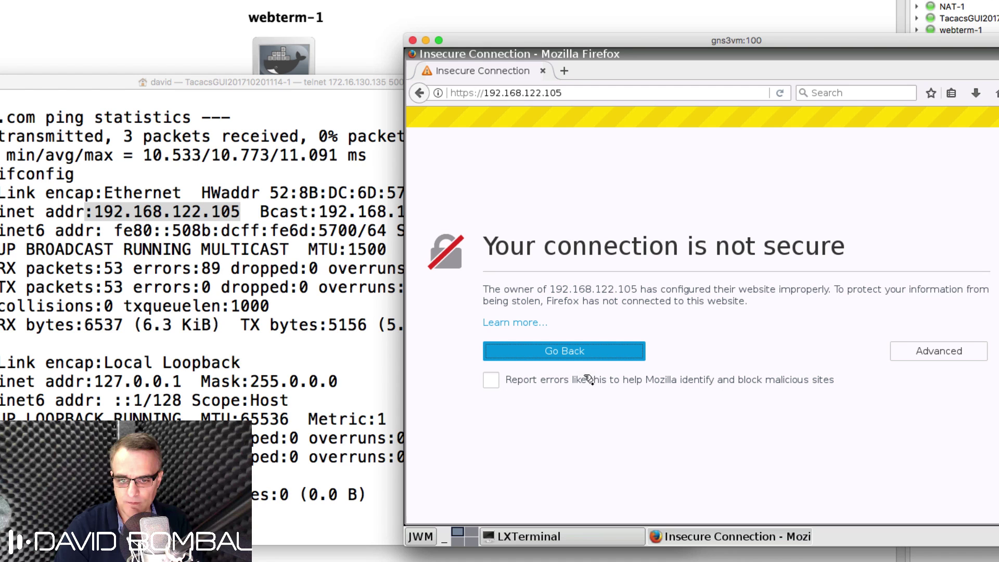
left_click_drag(618, 44, 517, 19)
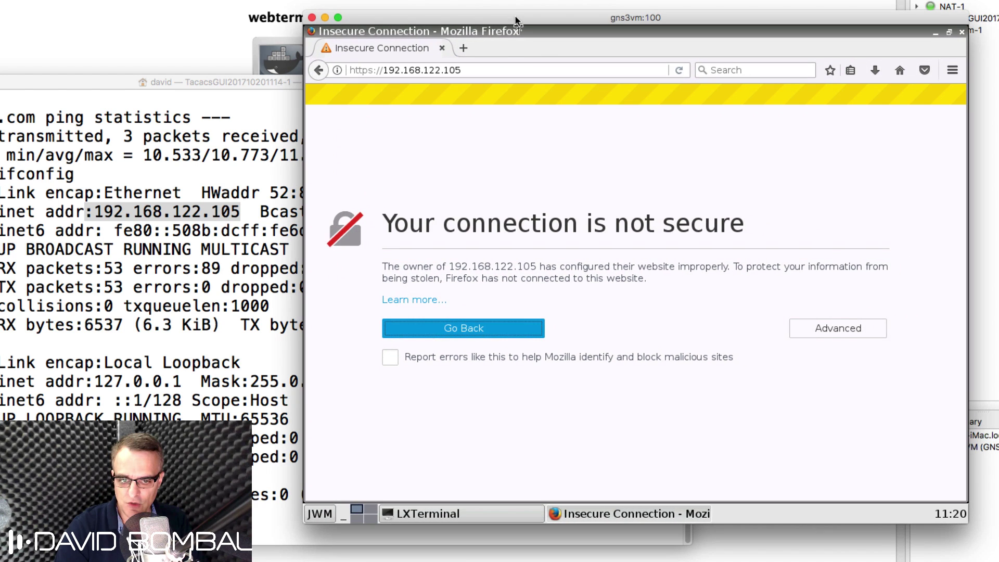
Step: Add and confirm a security exception for the site's self-signed certificate
left_click(839, 326)
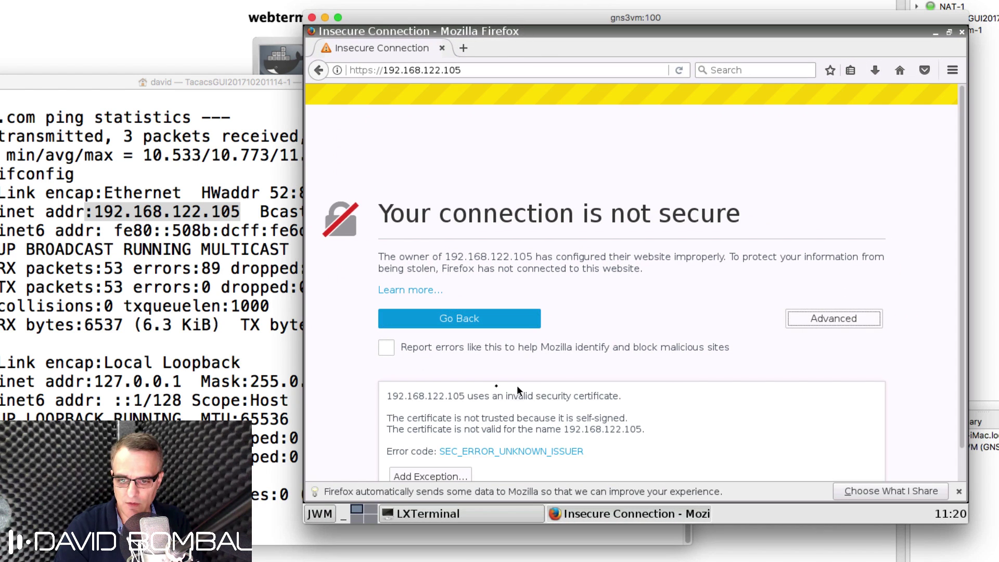
scroll(494, 391, "down", 1)
left_click(431, 442)
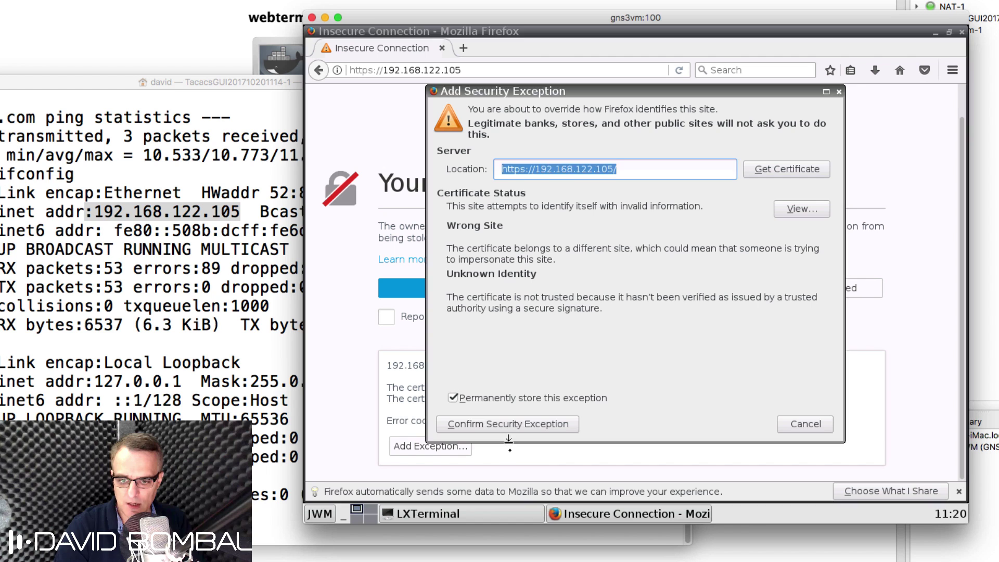
left_click(525, 425)
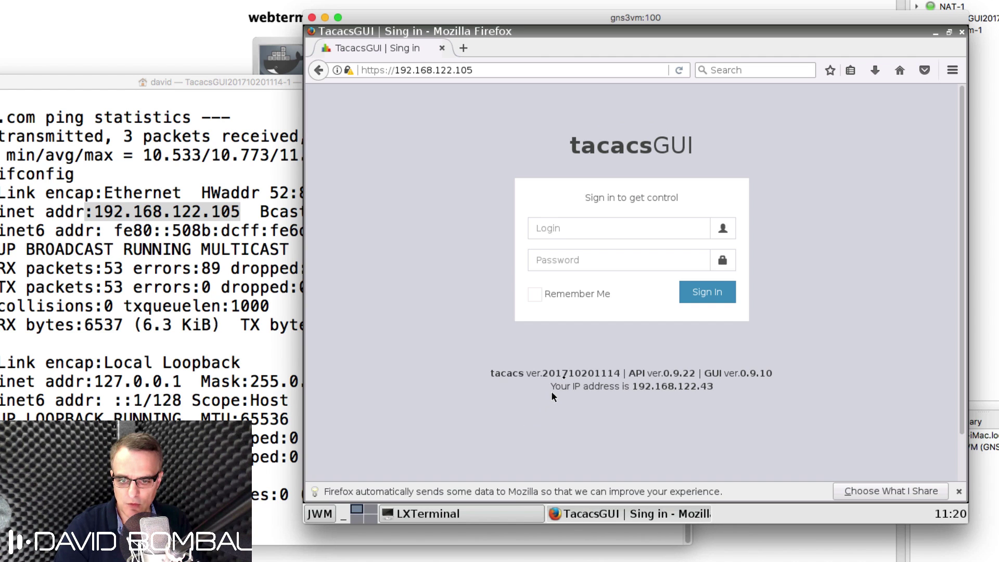
Step: Look up the TacacsGUI web interface credentials in the notes file
left_click(584, 224)
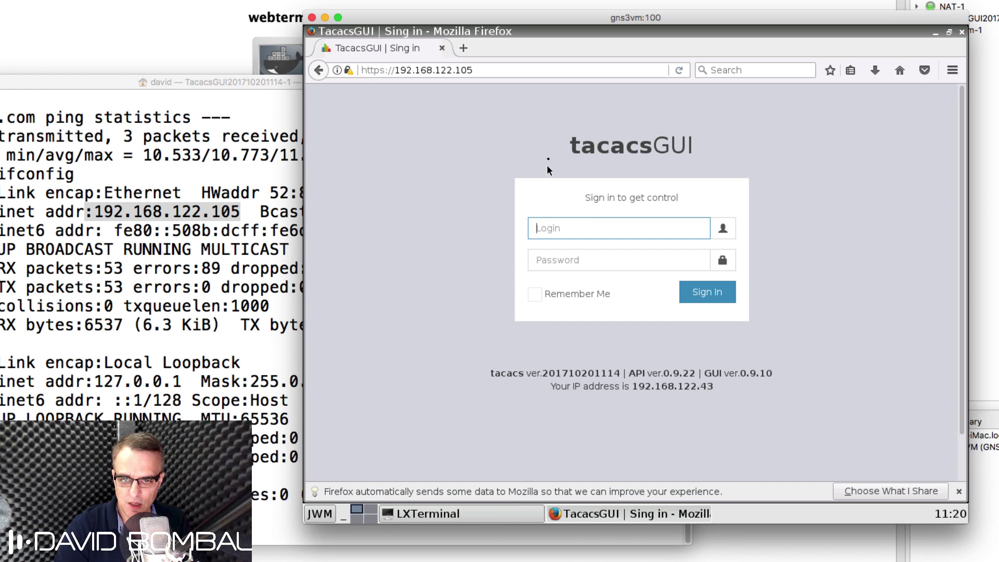
left_click_drag(548, 165, 764, 151)
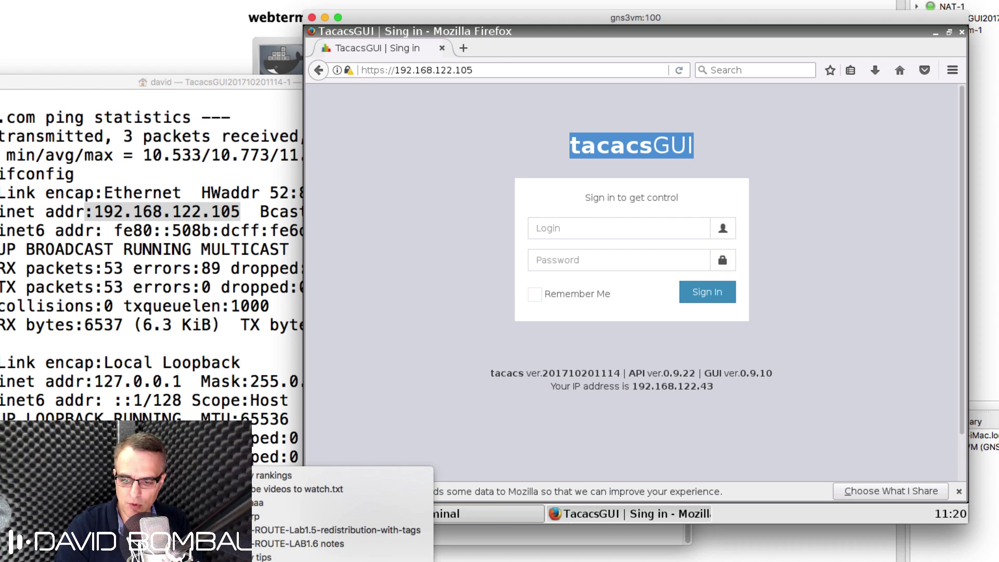
key("Return")
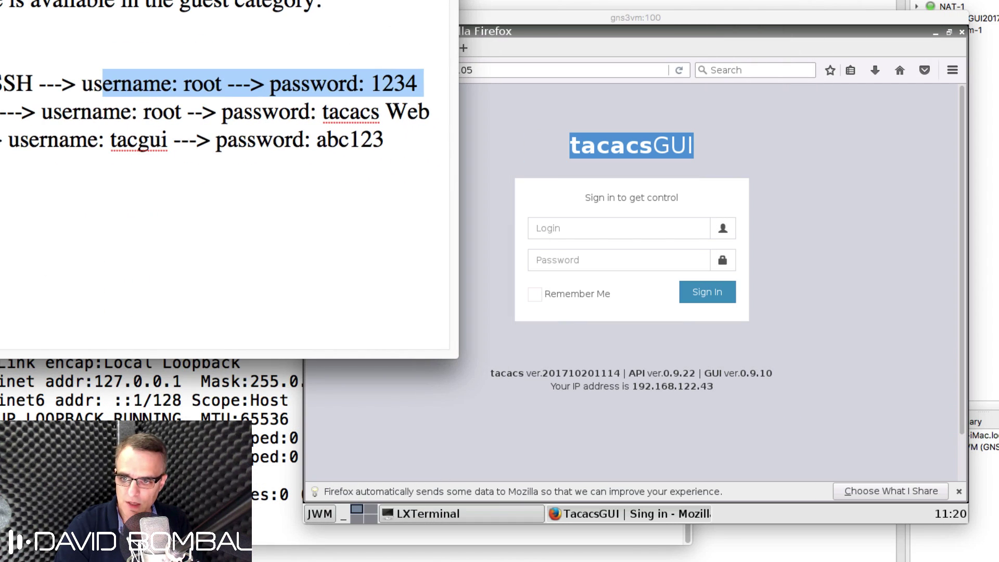
left_click(141, 139)
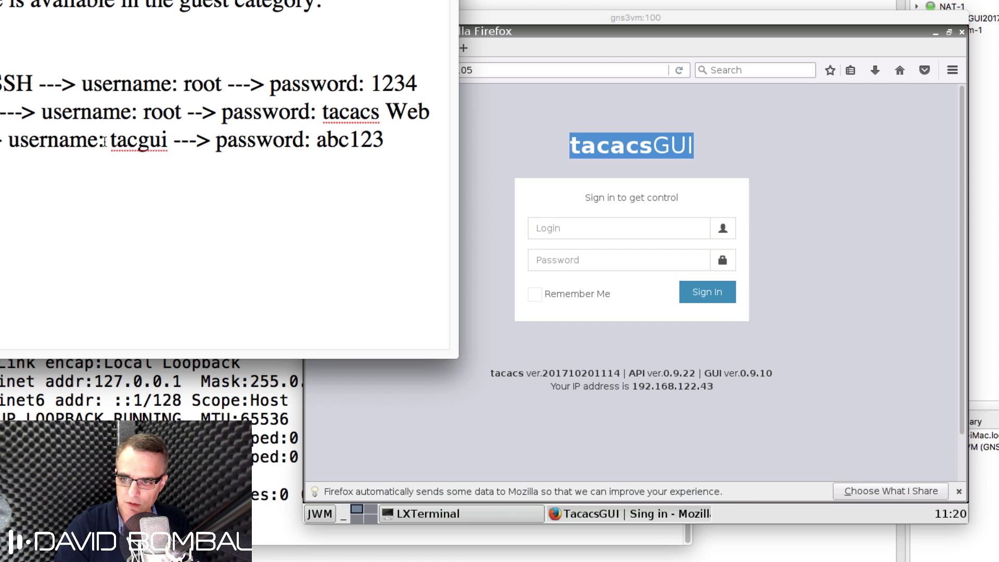
left_click_drag(105, 139, 380, 140)
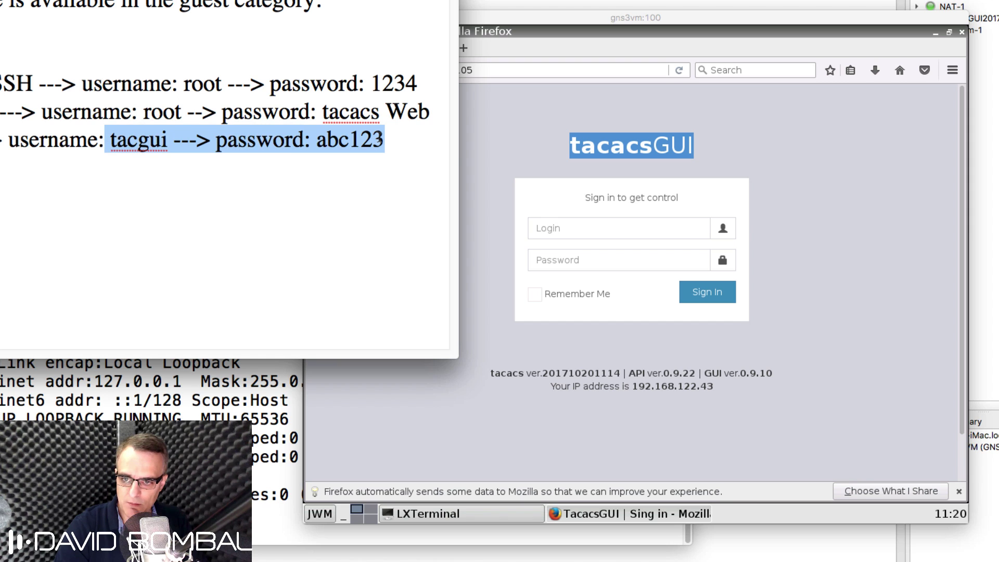
left_click(605, 226)
Step: Enter the web login name and password, sign in, and let Firefox remember the login
left_click(639, 232)
type("tacgui")
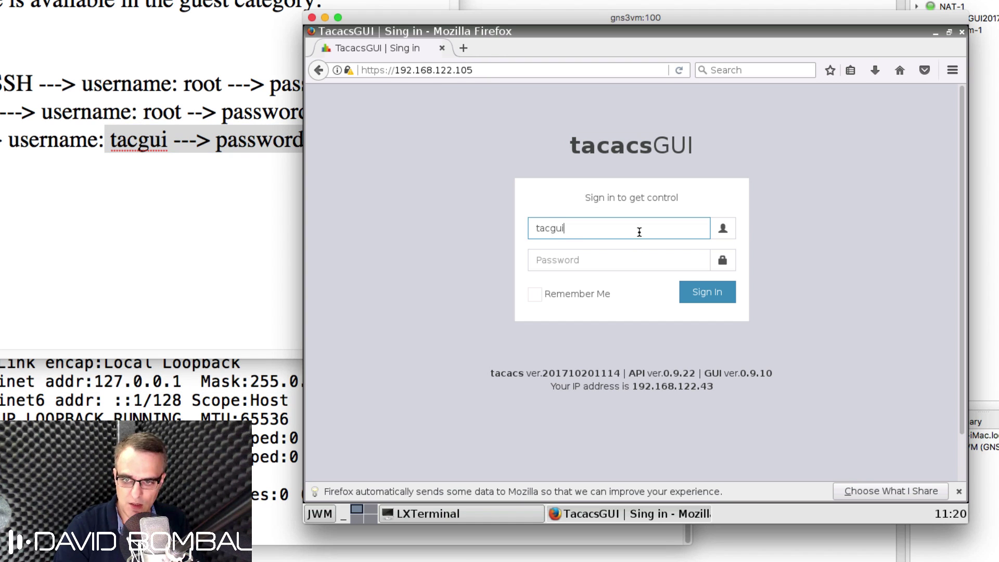
key("Tab")
type("abc123")
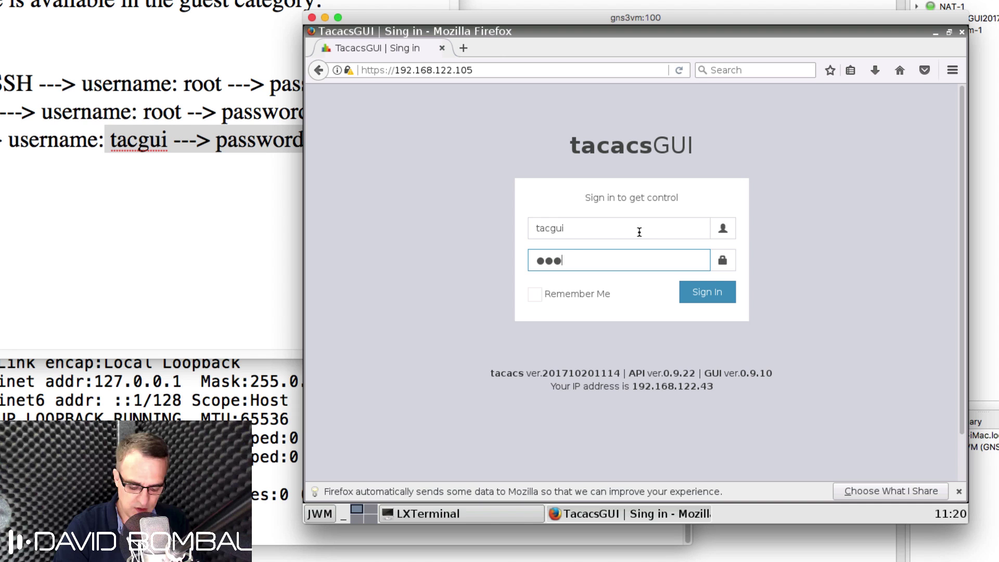
left_click(717, 293)
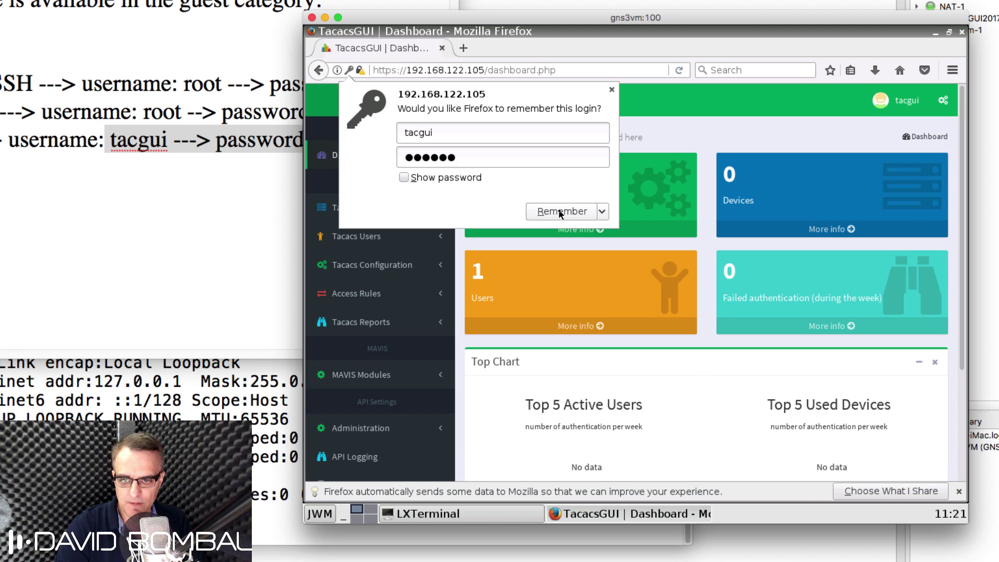
left_click(436, 178)
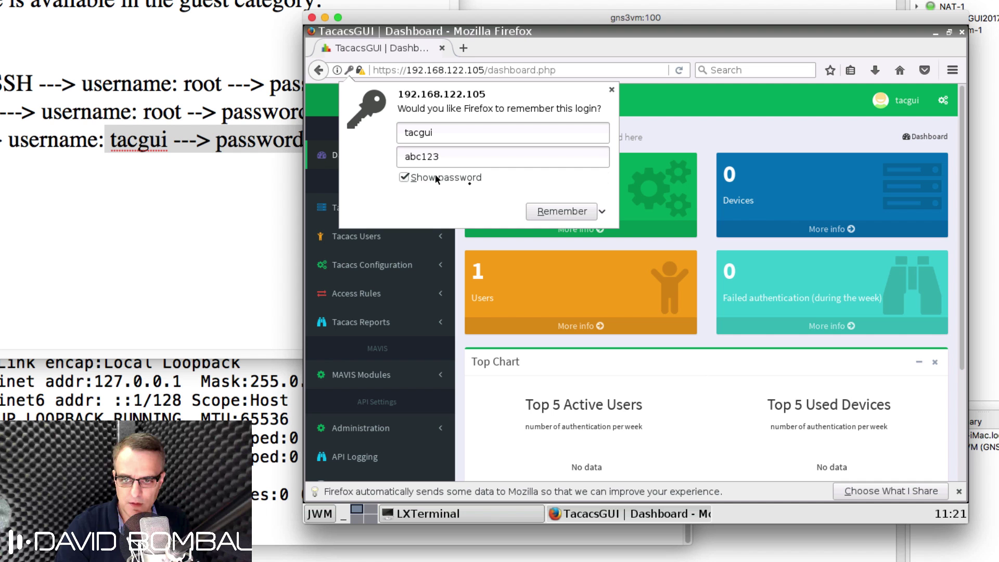
left_click(566, 216)
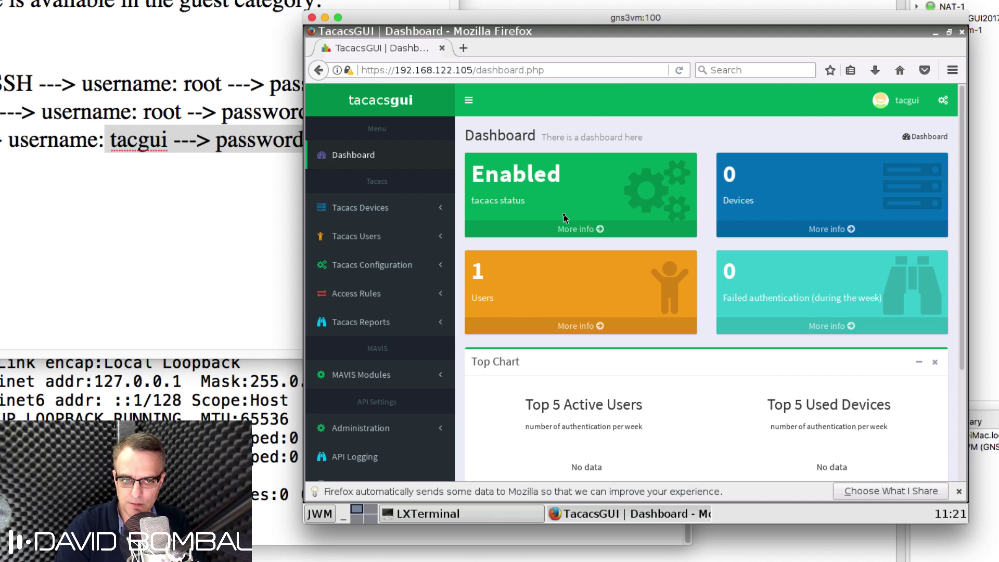
left_click_drag(503, 20, 550, 53)
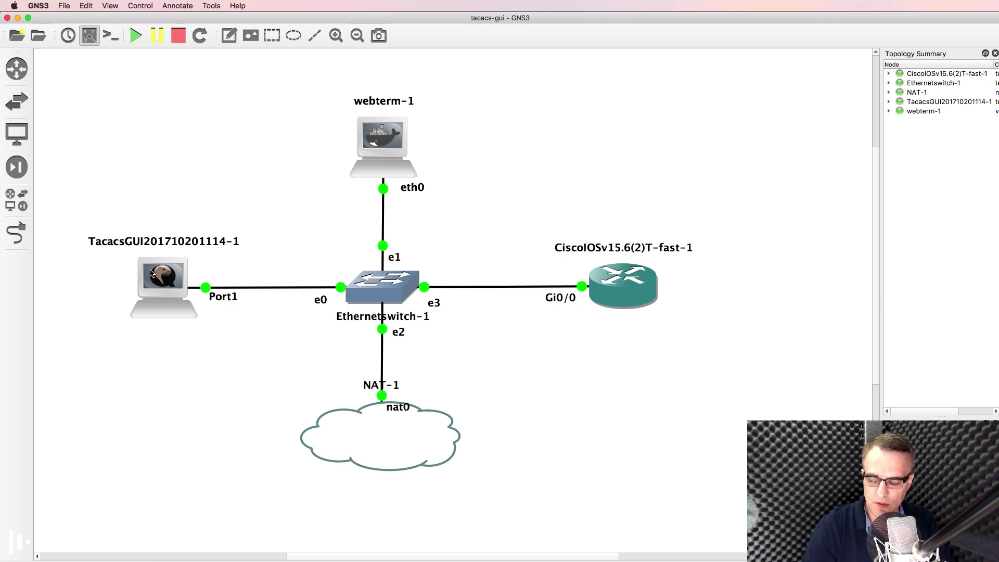
mouse_move(151, 272)
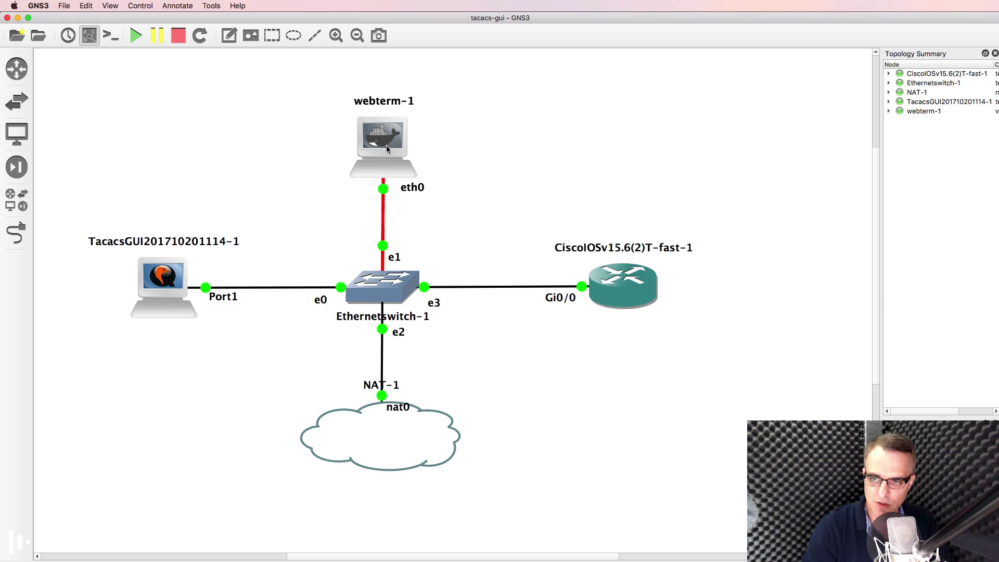
mouse_move(384, 148)
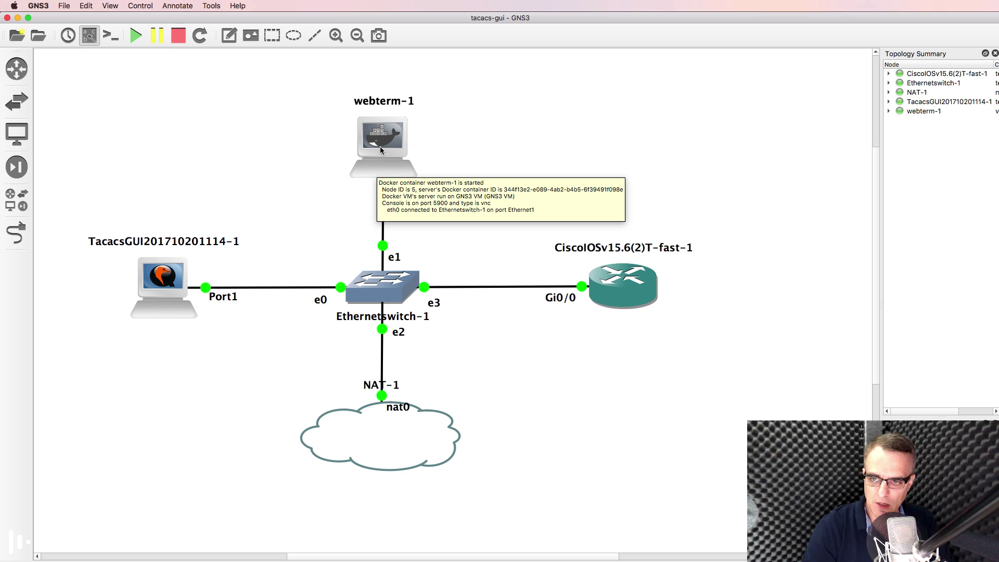
mouse_move(159, 291)
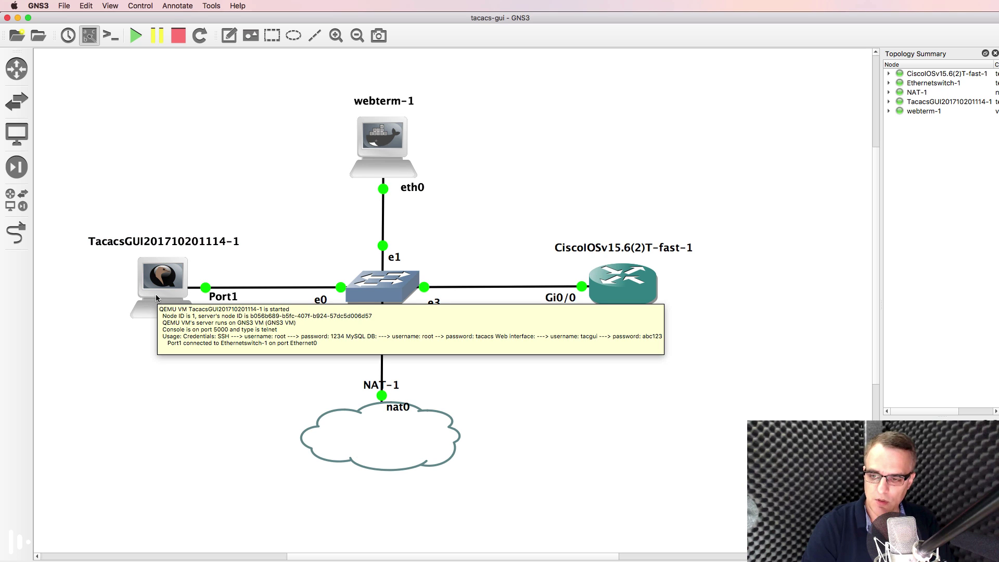
key("super+Tab")
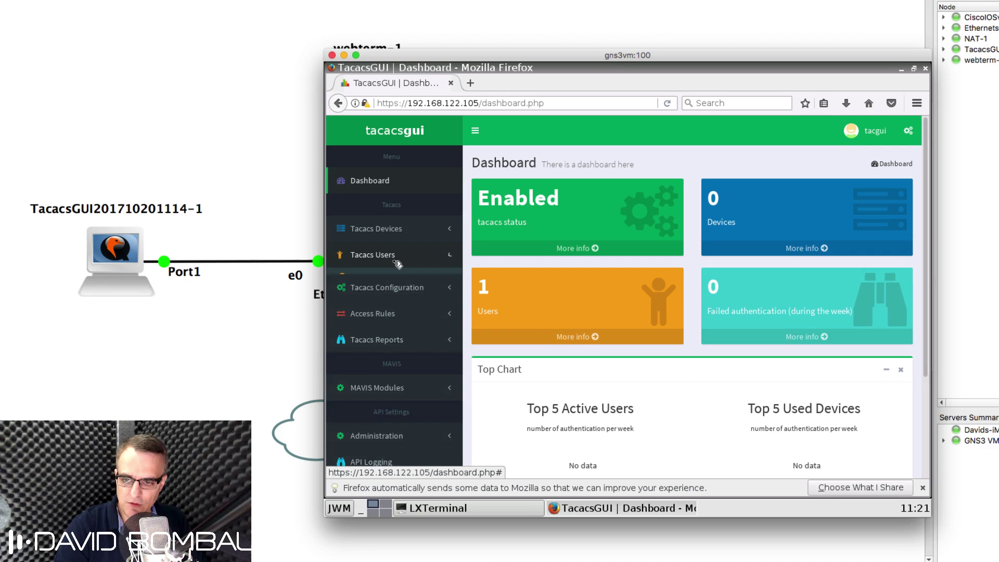
Step: Start a new Tacacs user 'user1' with a Clear Text login password
left_click(494, 303)
left_click(384, 259)
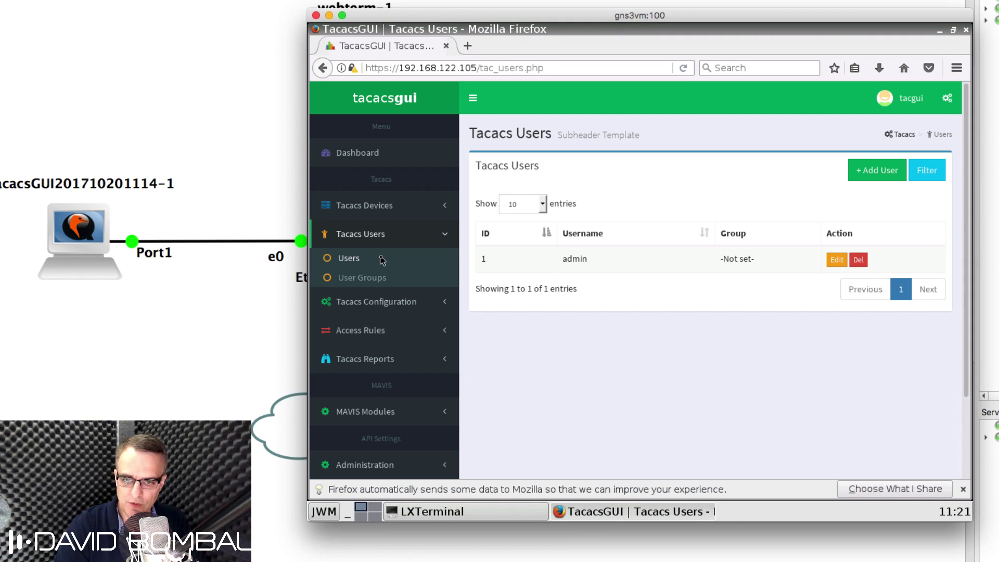
left_click(879, 170)
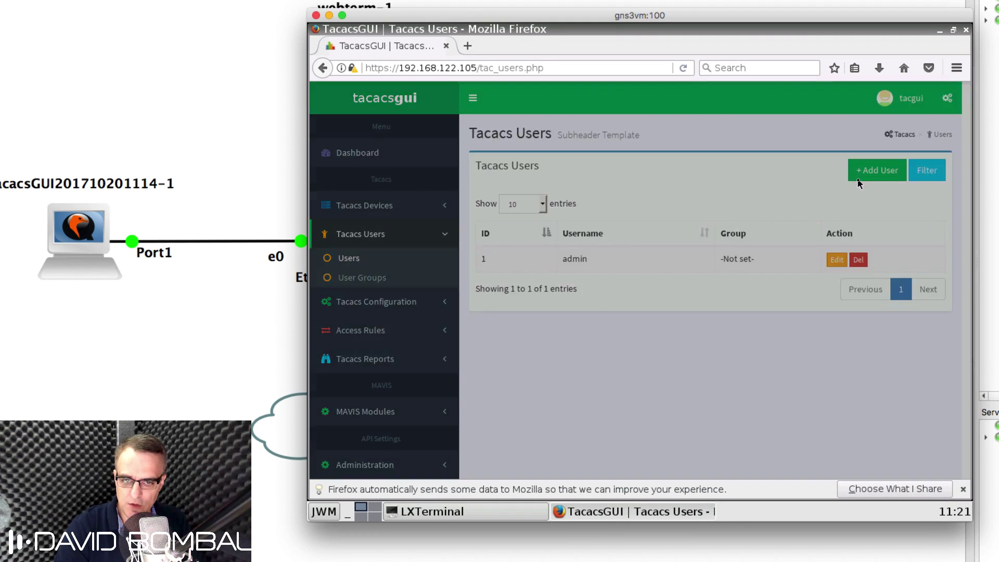
left_click(476, 207)
type("user")
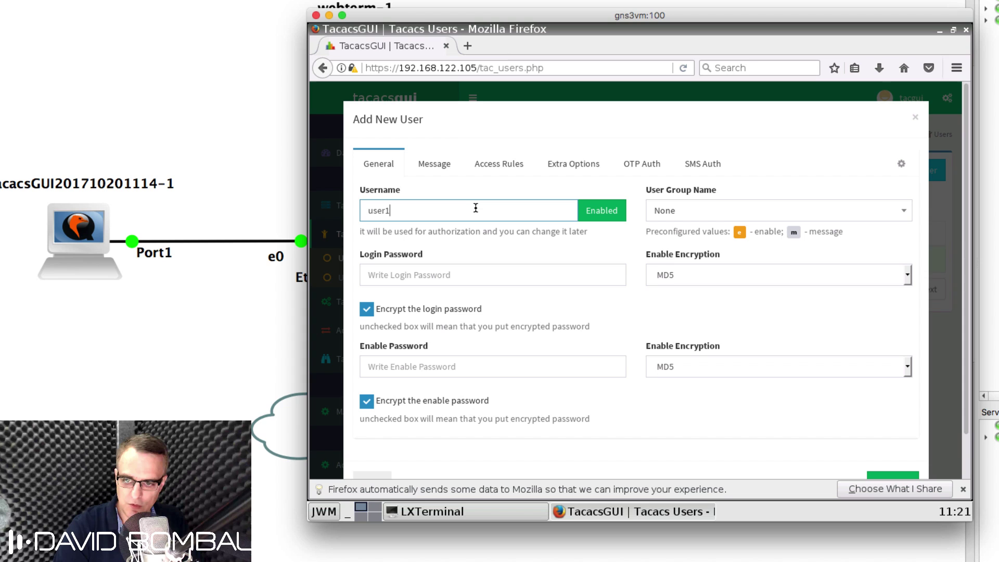
type("1")
left_click(476, 275)
type("cisco")
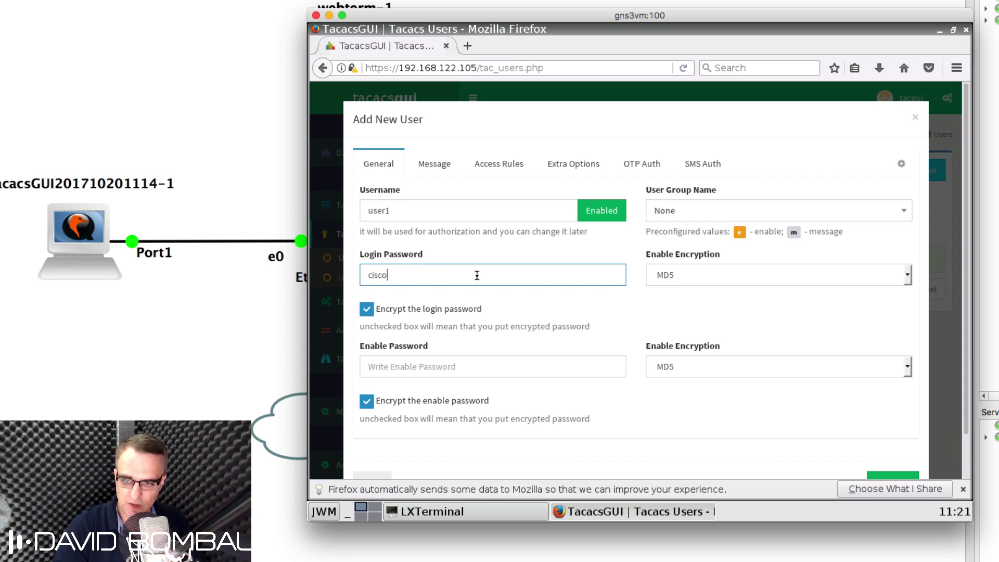
left_click(743, 276)
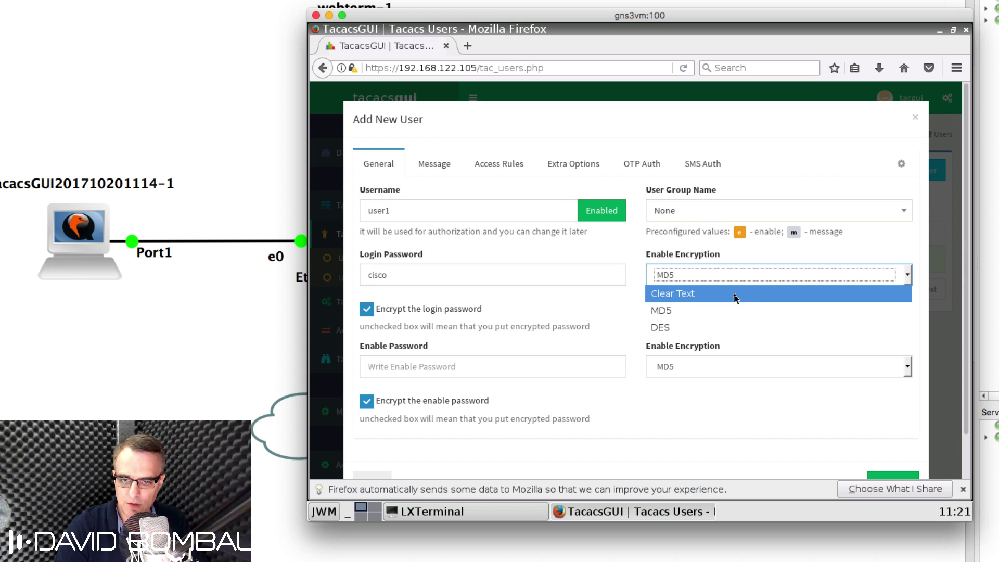
left_click(735, 293)
Step: Put user1 in defaultUserGroup with a Clear Text enable password and add the user
left_click(693, 211)
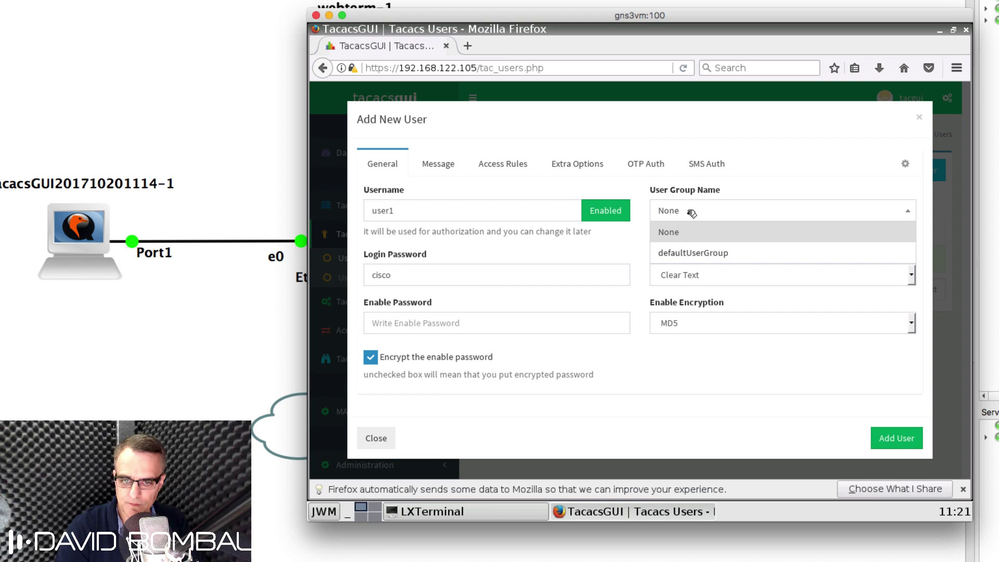
left_click(699, 252)
left_click(502, 322)
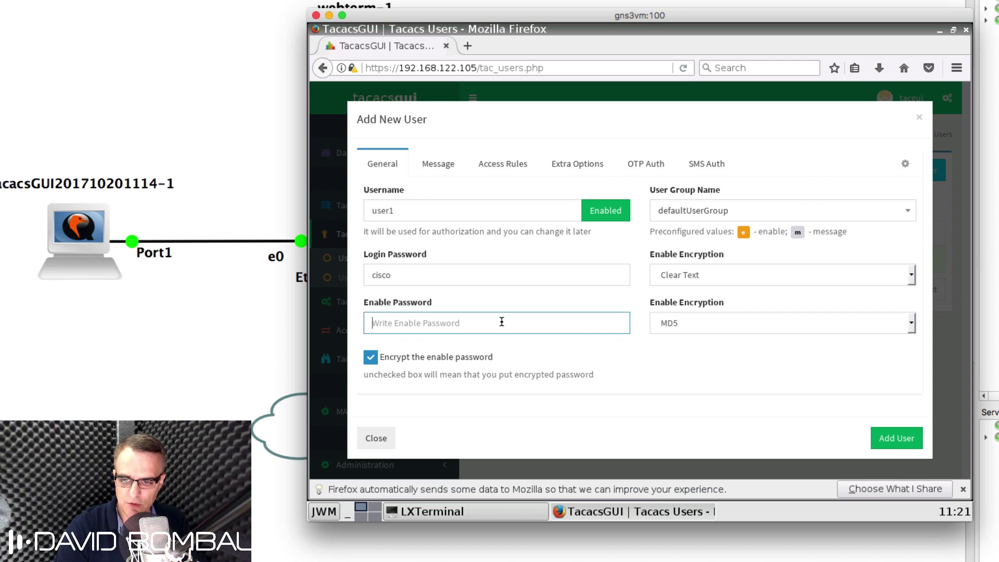
type("cisco")
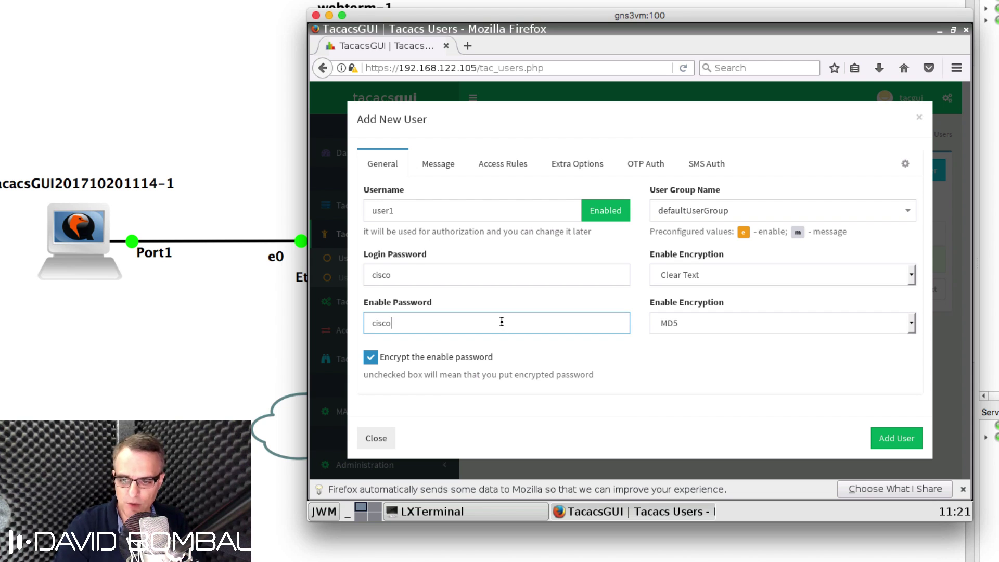
left_click(735, 327)
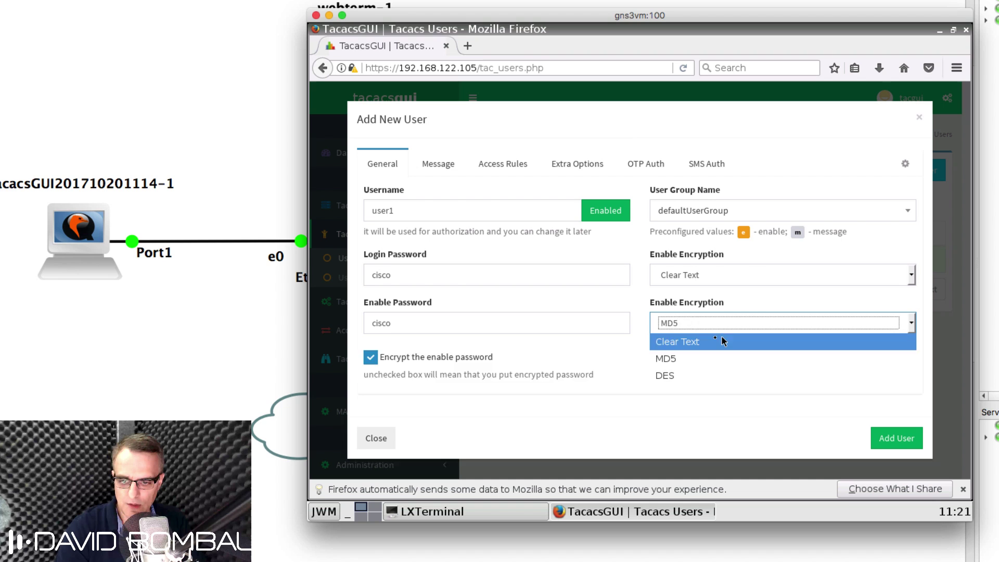
left_click(725, 339)
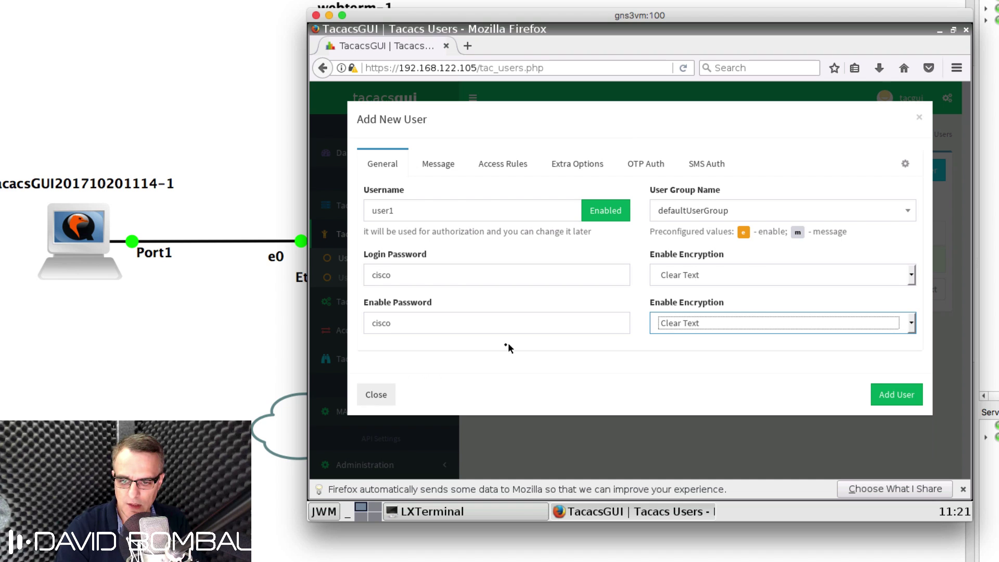
left_click(903, 390)
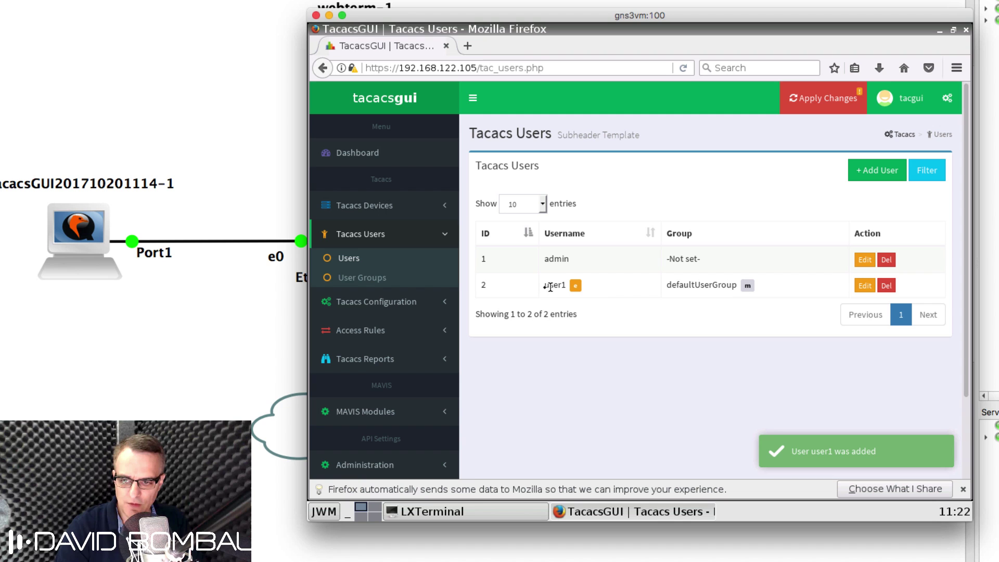
left_click(365, 213)
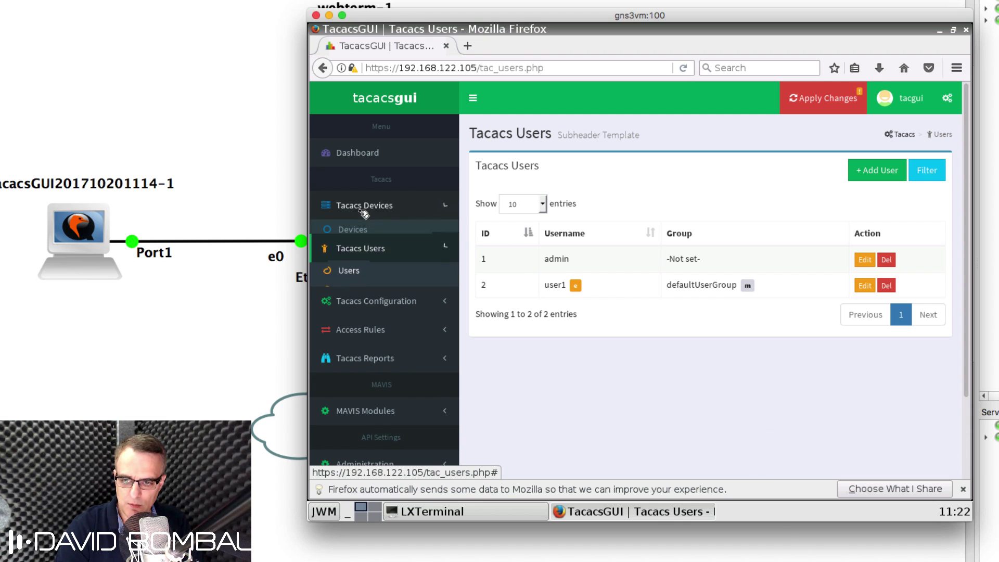
Step: Start a new device named R1 with IP address 192.168.122.200 under Tacacs Devices
left_click(363, 230)
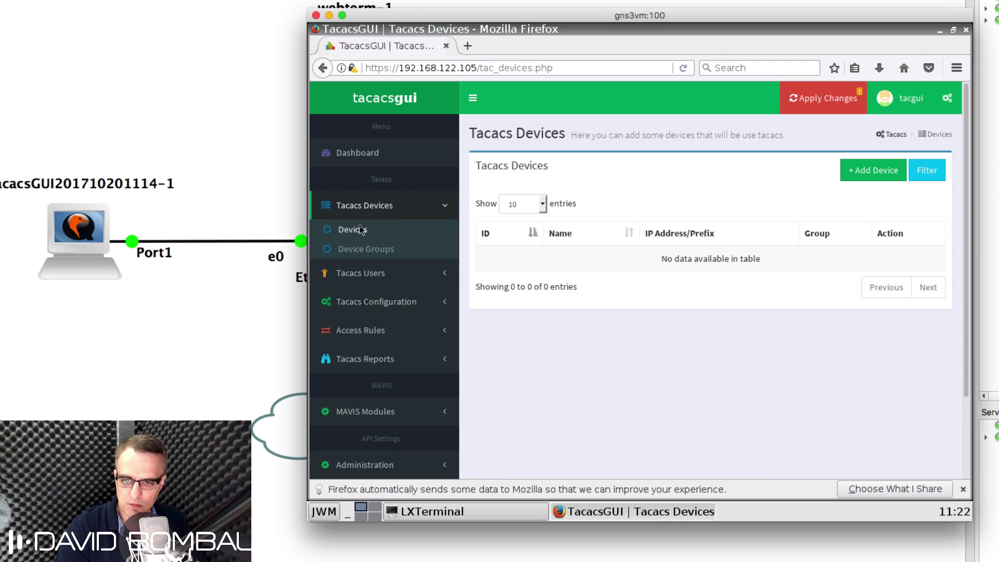
left_click(883, 170)
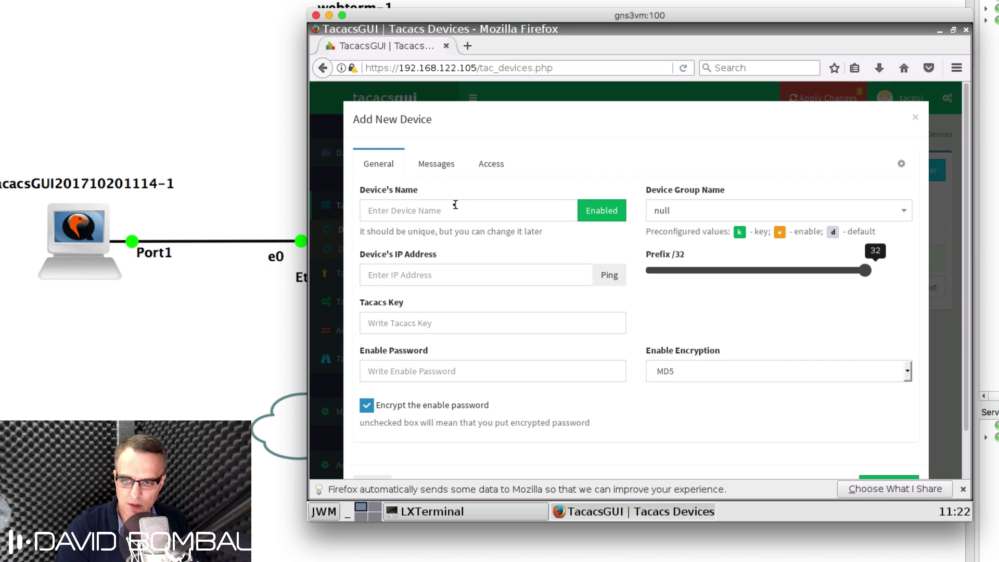
left_click(454, 206)
type("R1")
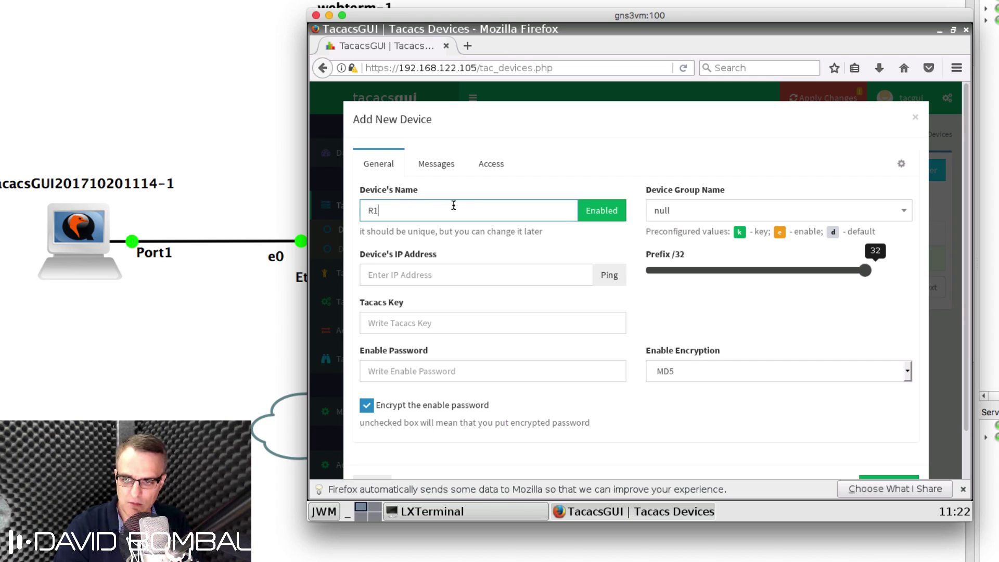
left_click(449, 272)
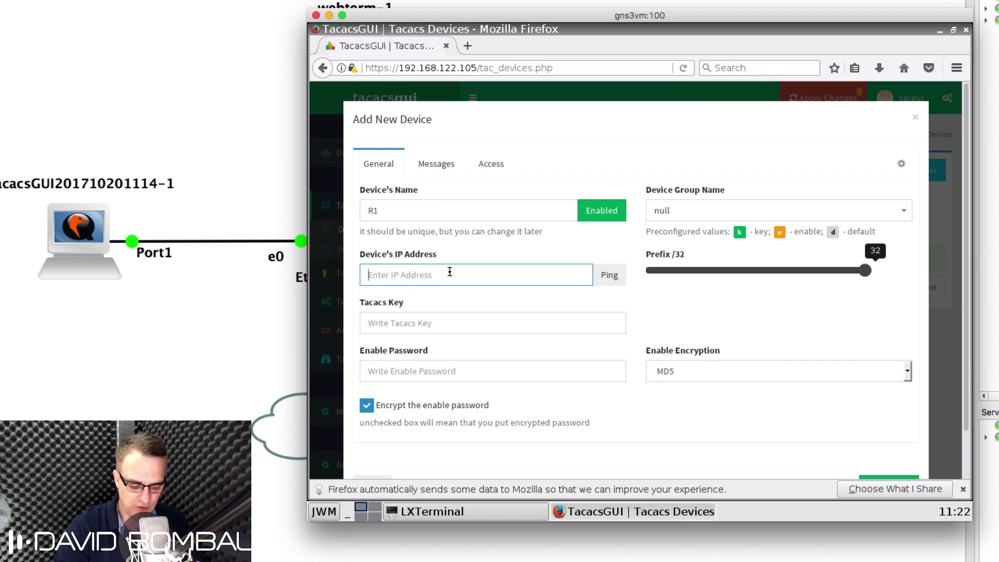
type("192.168.122.2")
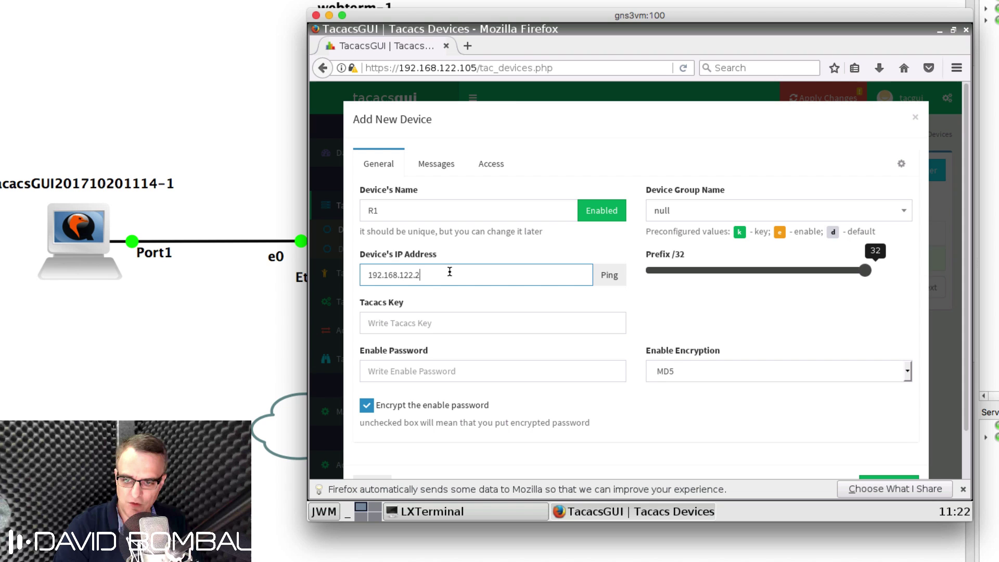
type("00")
left_click_drag(542, 16, 406, 15)
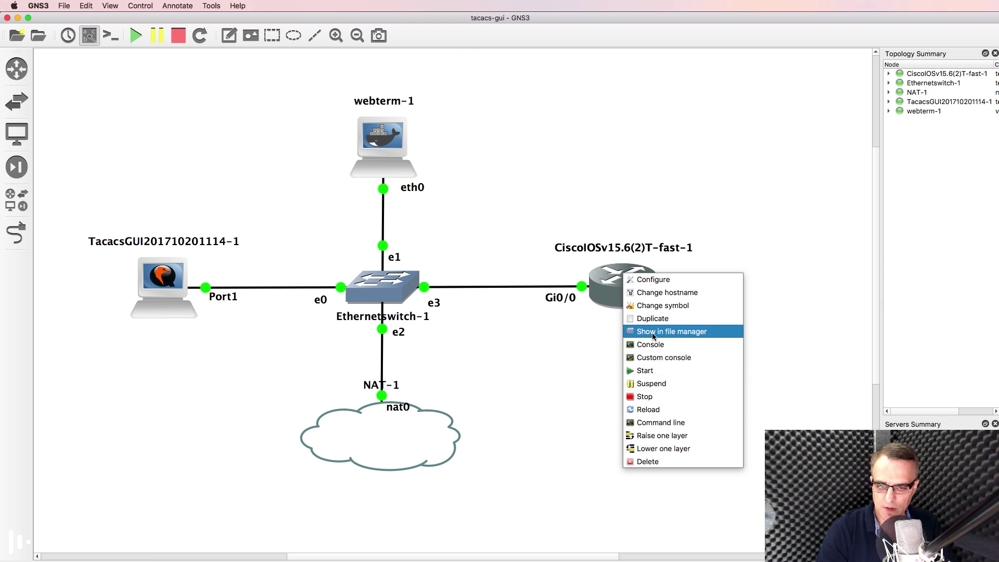
Step: Open the router console and set its hostname to R1
left_click(652, 345)
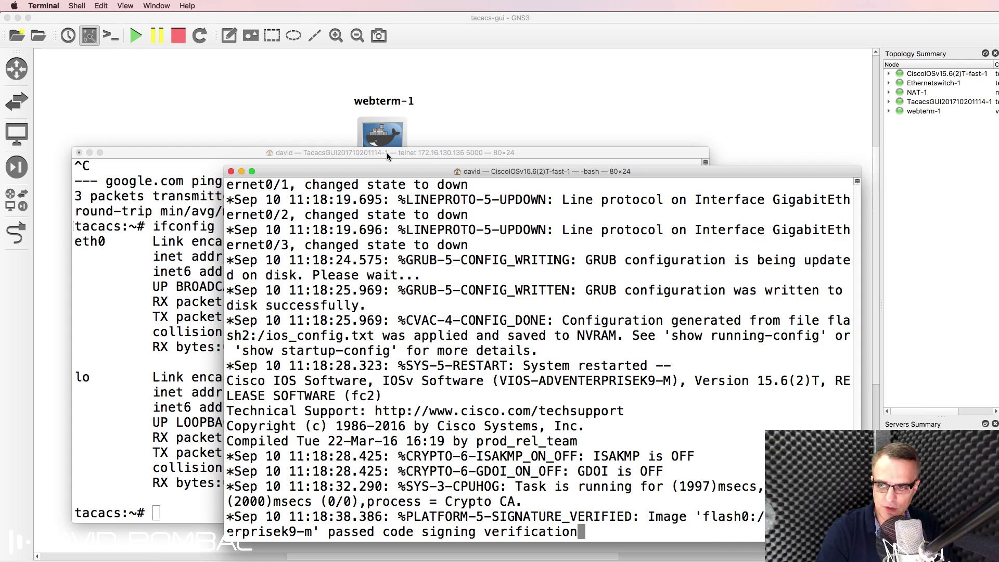
left_click_drag(446, 170, 536, 48)
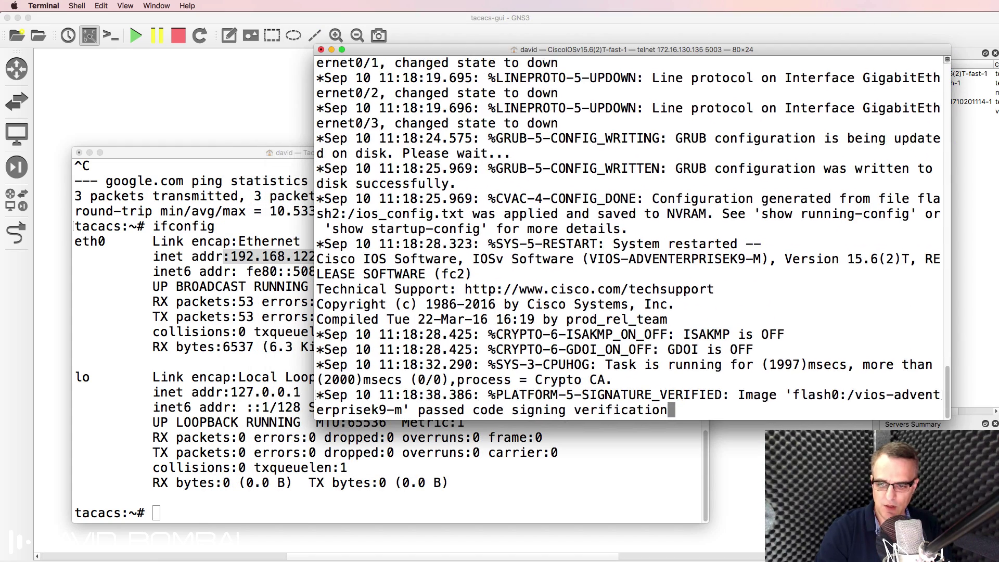
key("Return")
key("Return")
key("Return")
type("conf t")
key("Return")
type("host R1")
key("Return")
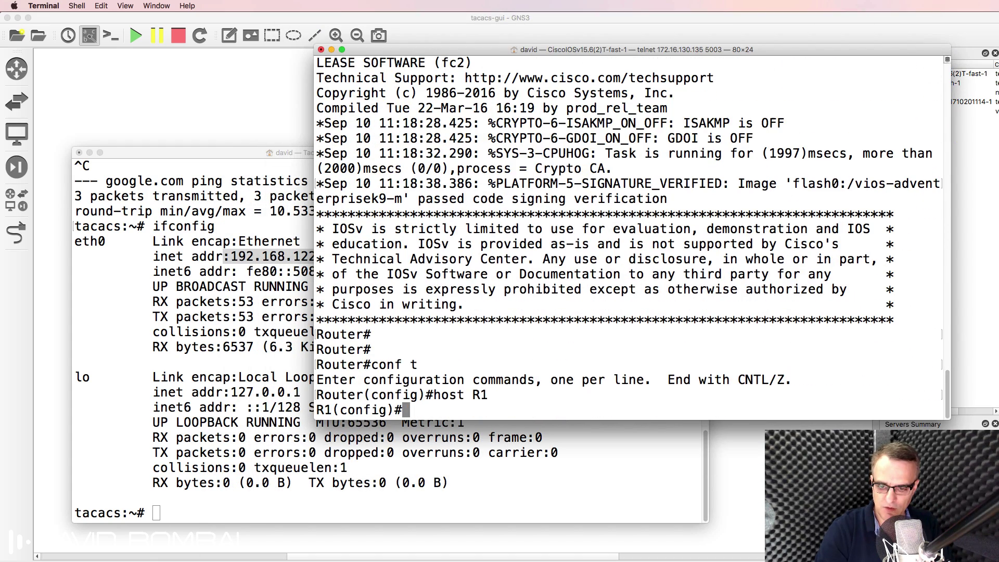
Step: Bring up interface g0/0 with IP address 192.168.122.200 255.255.255.0
type("g0/0")
key("Return")
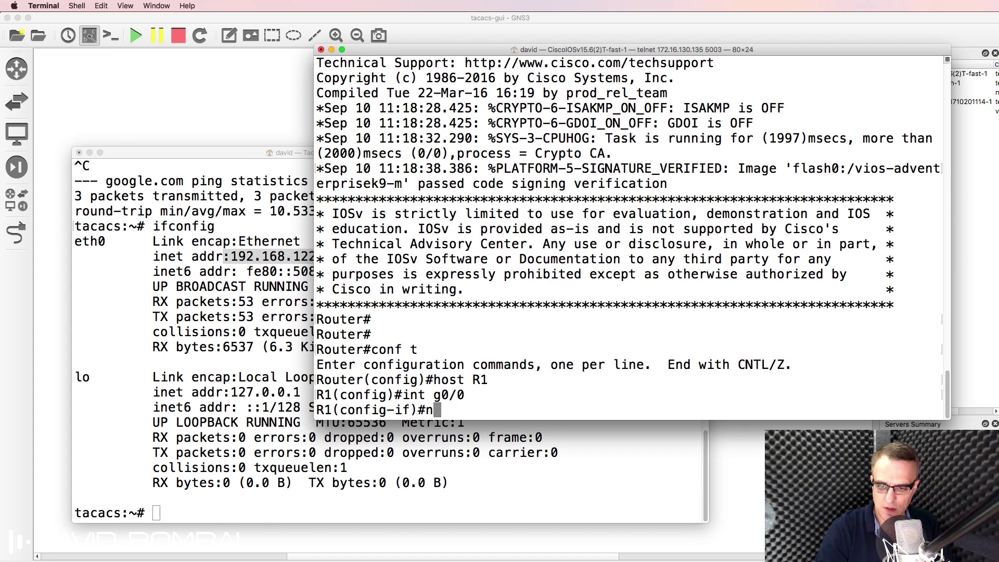
type("no shut")
key("Return")
type("ip add")
key("Tab")
type("19")
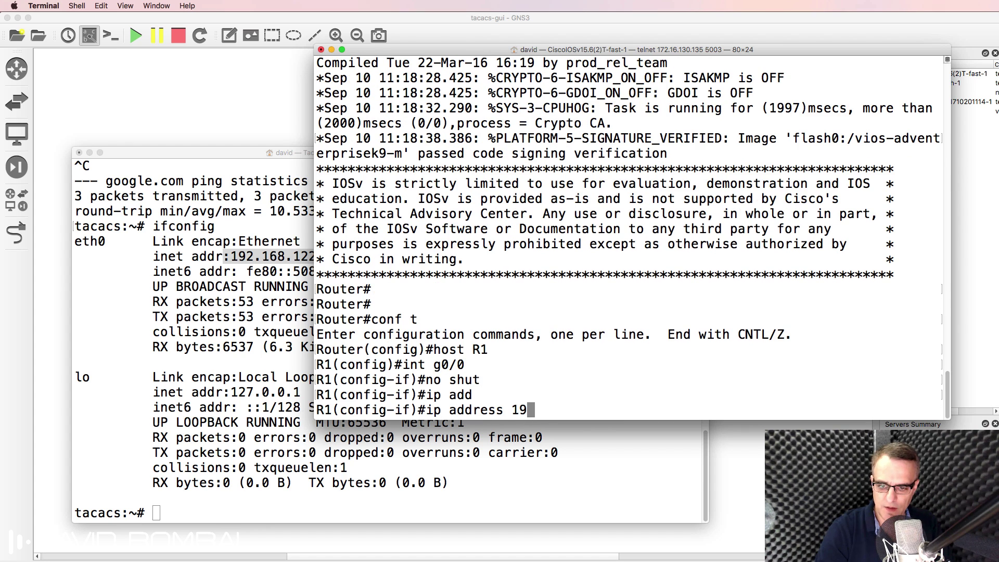
type("2.168.122.2")
key("BackSpace")
key("BackSpace")
type("22")
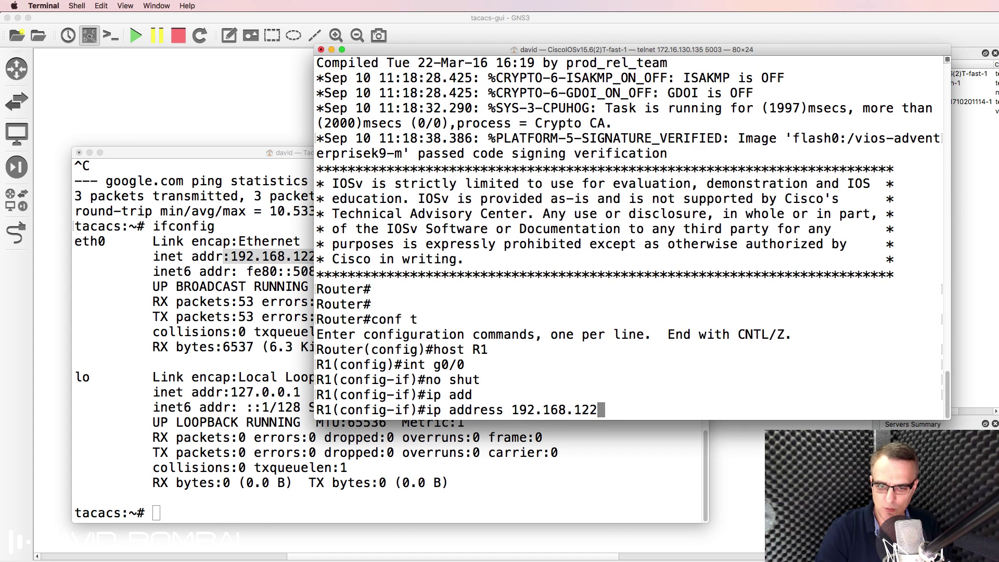
type(".200 255.2")
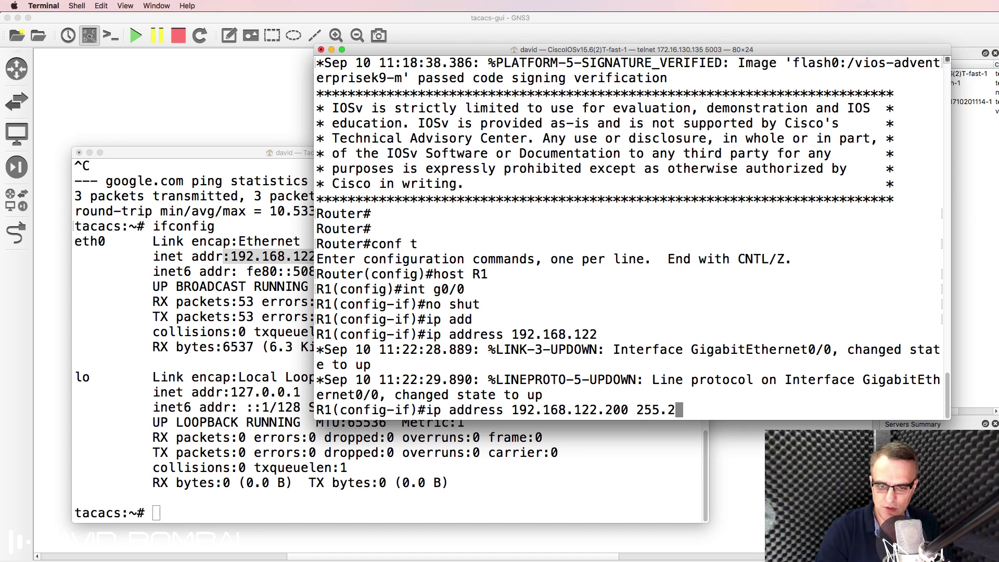
type("55.255.0")
key("Return")
Step: Ping the TacacsGUI server at 192.168.122.105 and save the router configuration with wr
type("end")
key("Return")
key("Return")
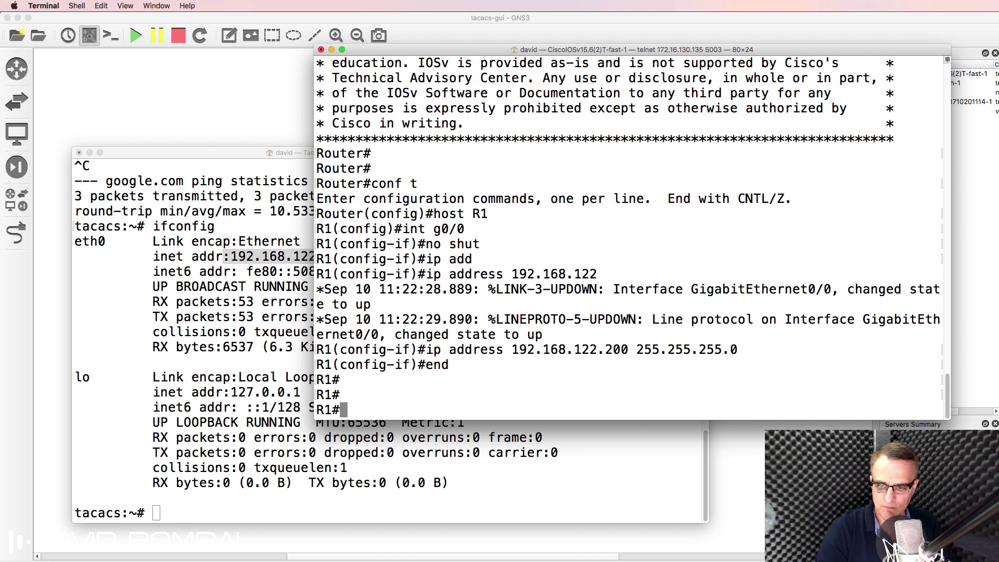
type("ping 192.168.122.")
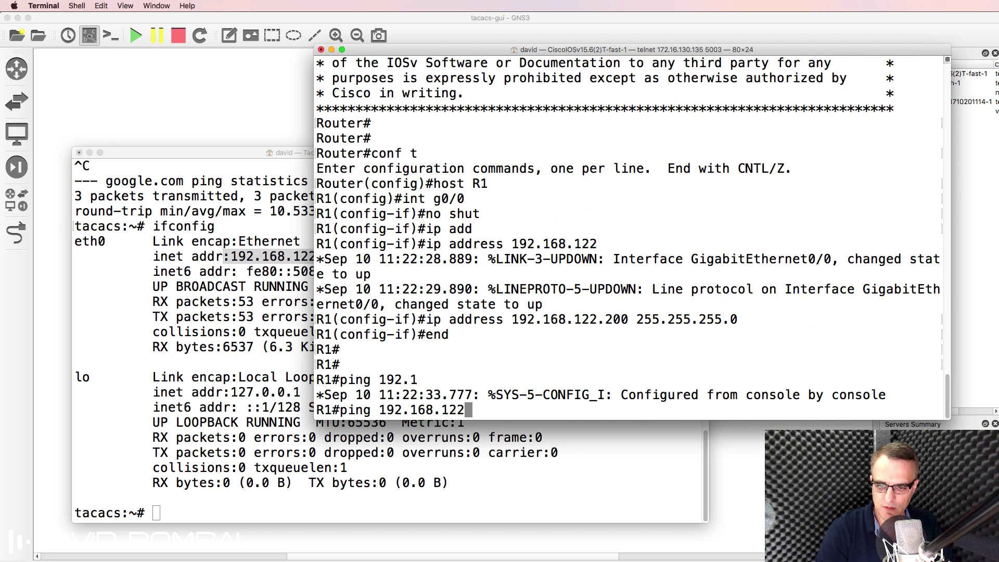
left_click(300, 239)
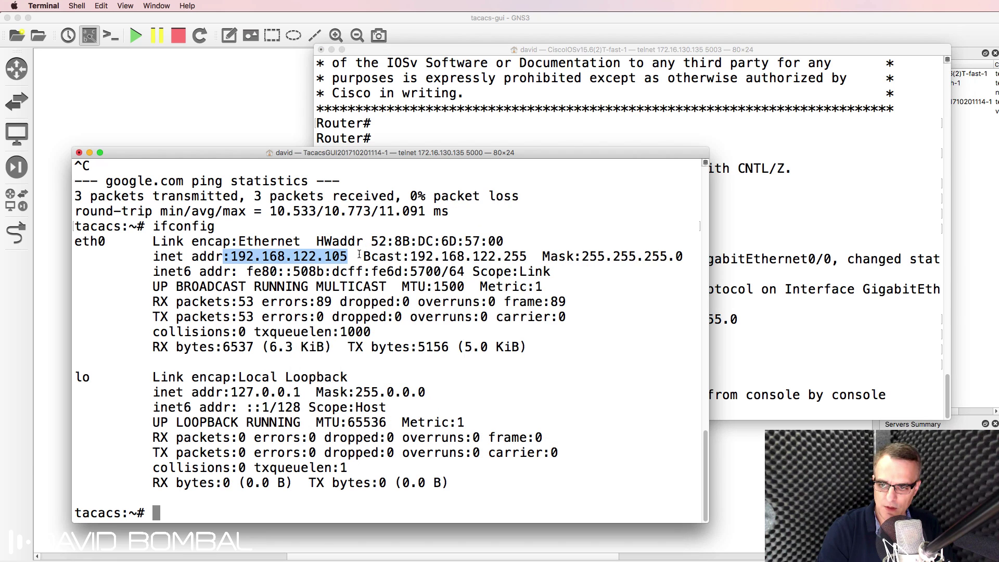
left_click(586, 141)
type("105")
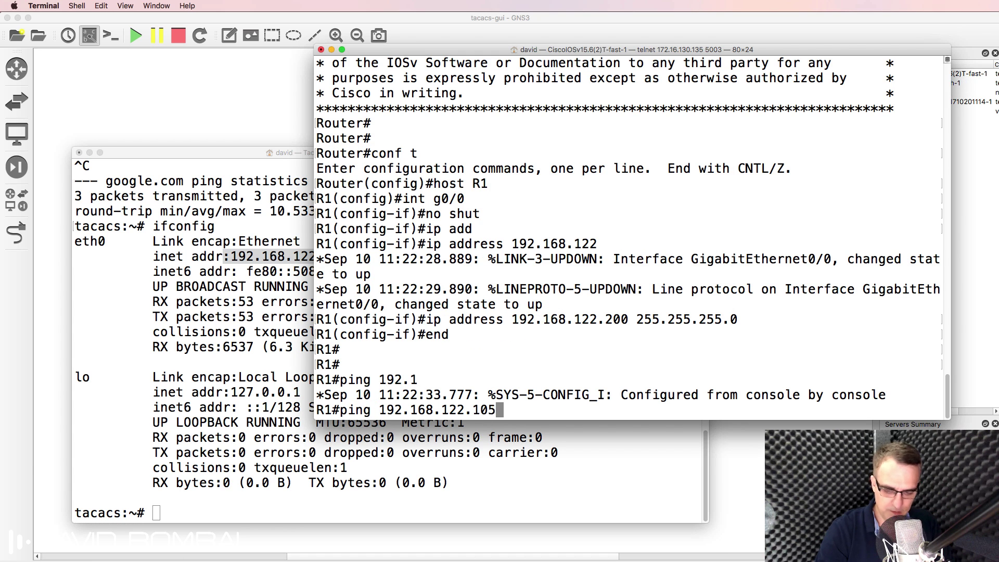
key("Return")
type("wr")
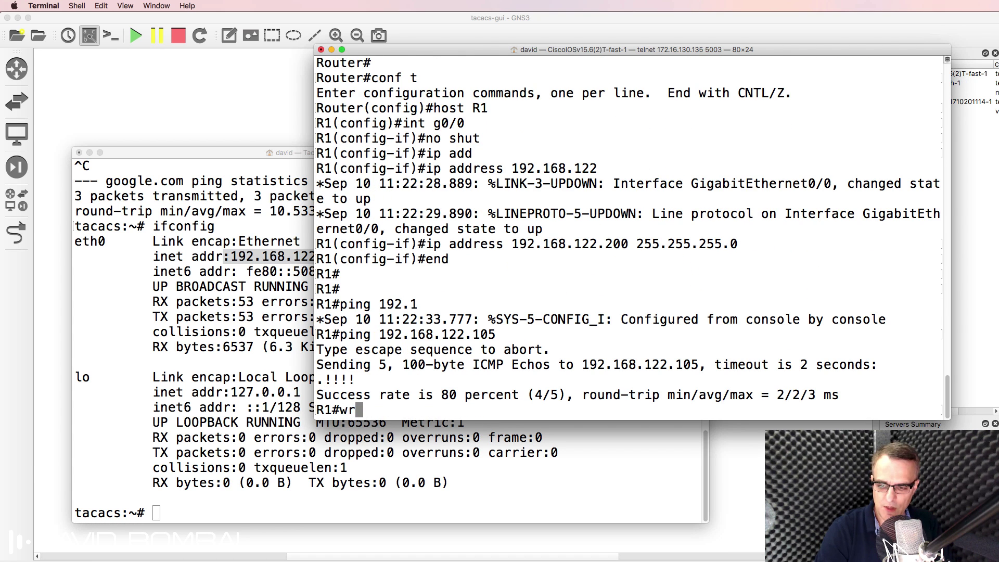
key("Return")
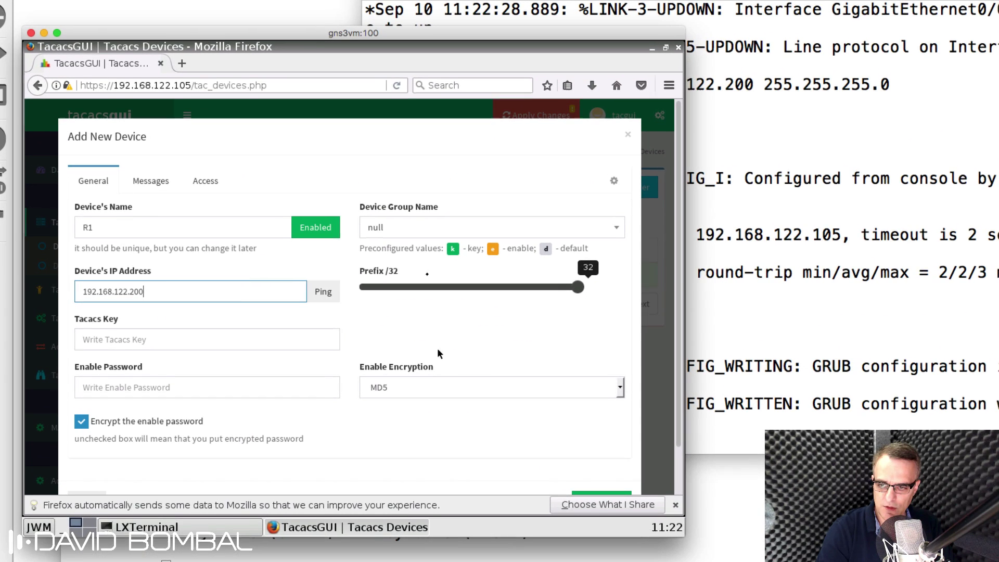
Step: Close the Add Device form without saving it
left_click(439, 232)
left_click(430, 192)
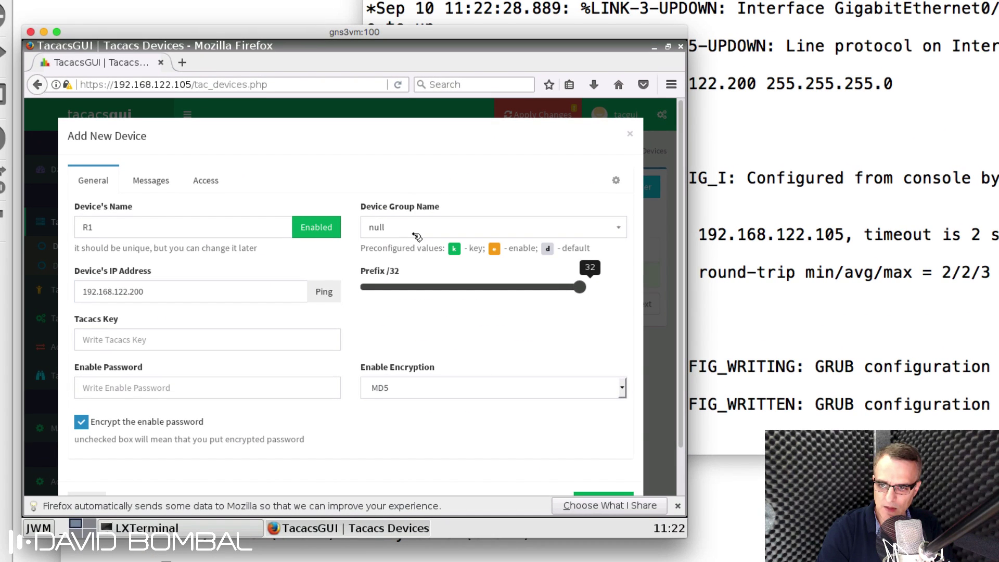
left_click(416, 236)
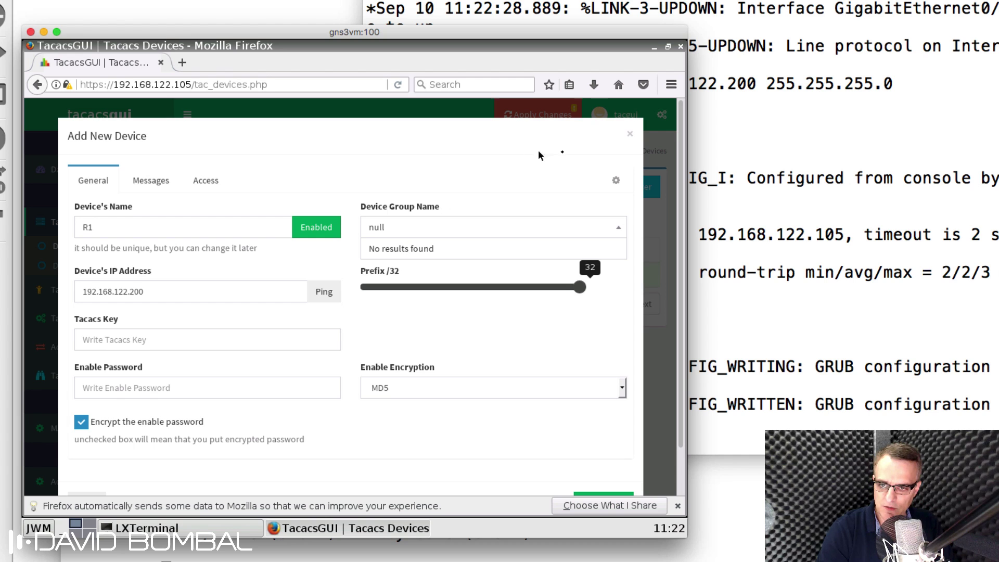
left_click(633, 134)
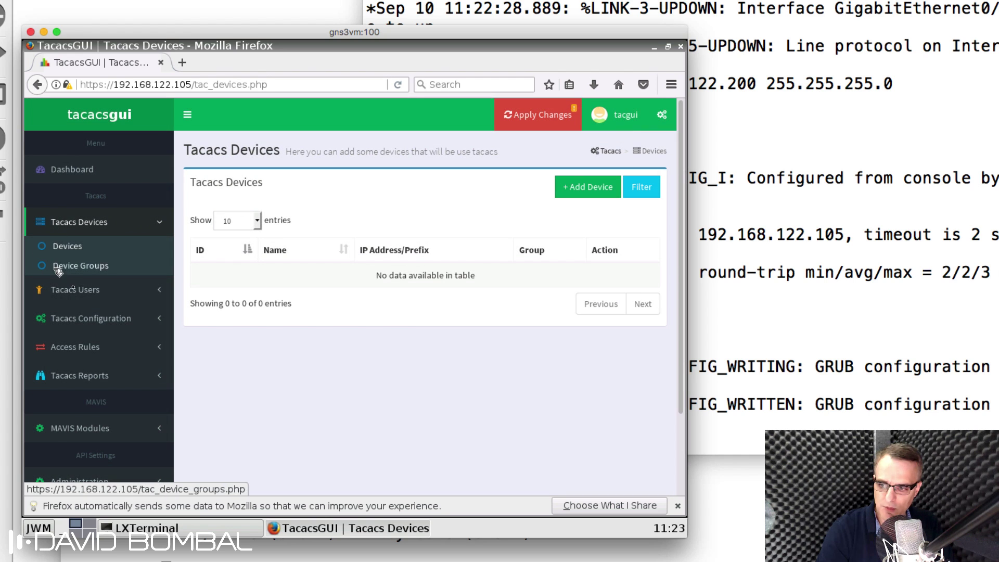
Step: Add device group GNS3Devices with a TACACS key, enable password and Clear Text encryption
left_click(99, 266)
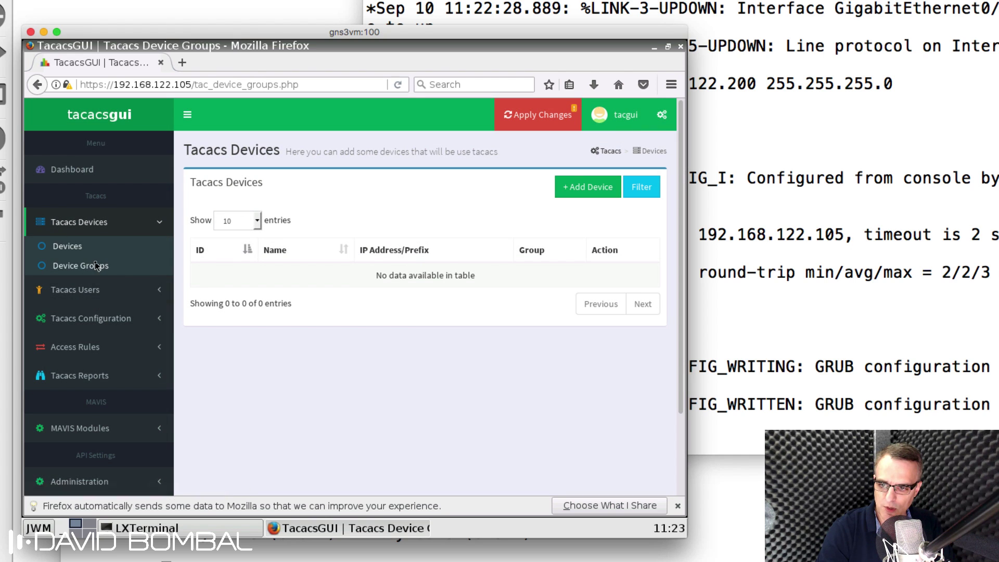
left_click(566, 192)
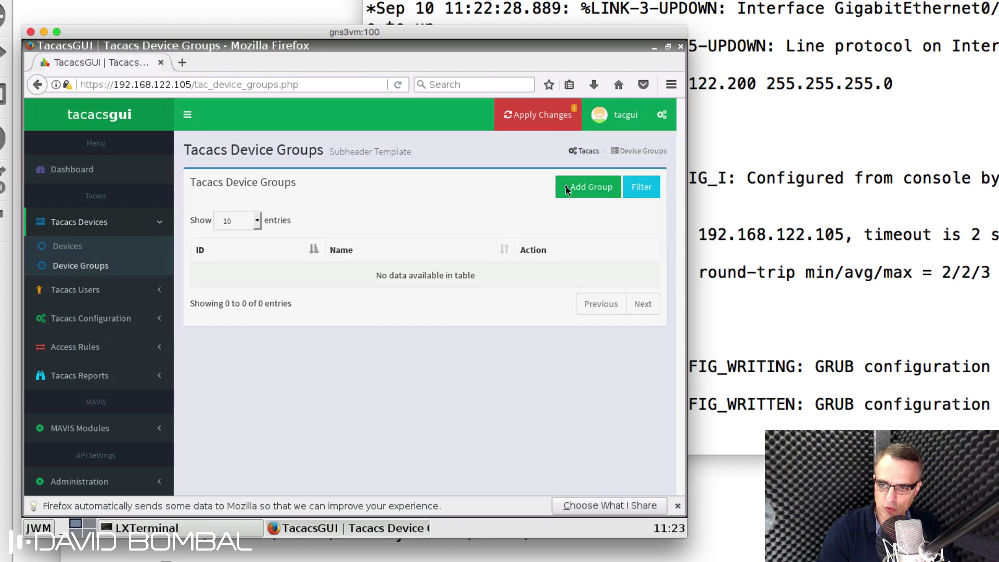
left_click(210, 232)
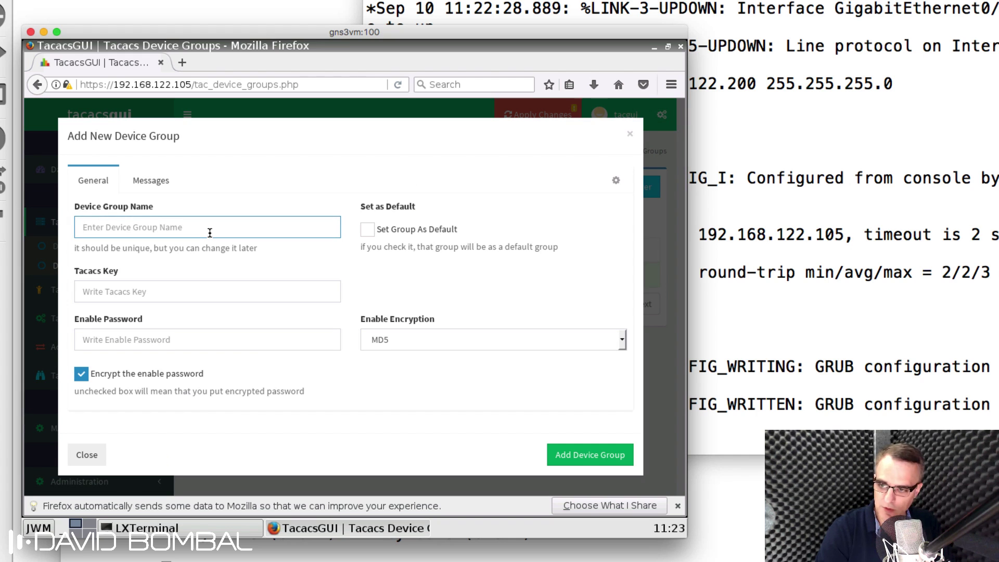
type("GNS3De")
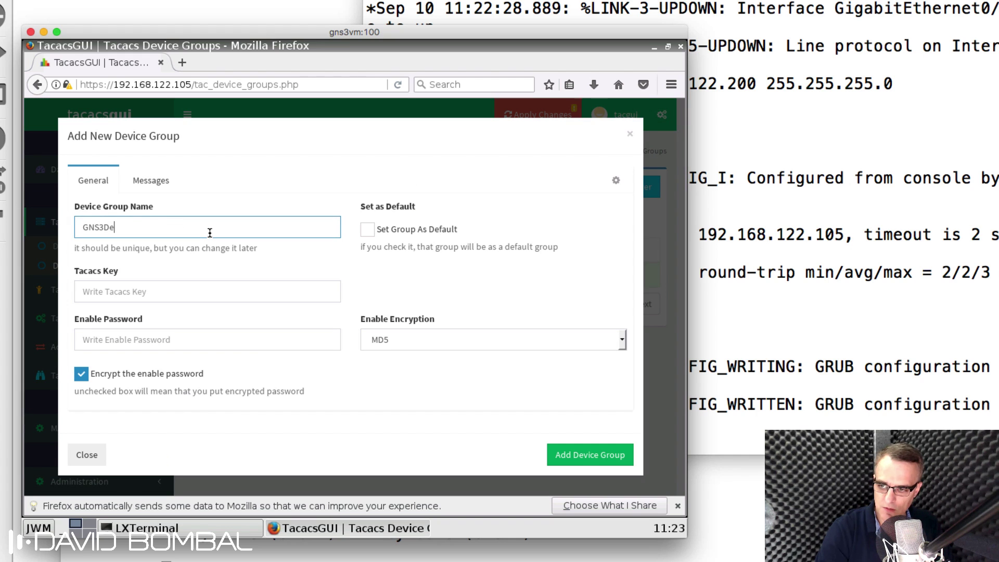
type("vices")
type("cisco")
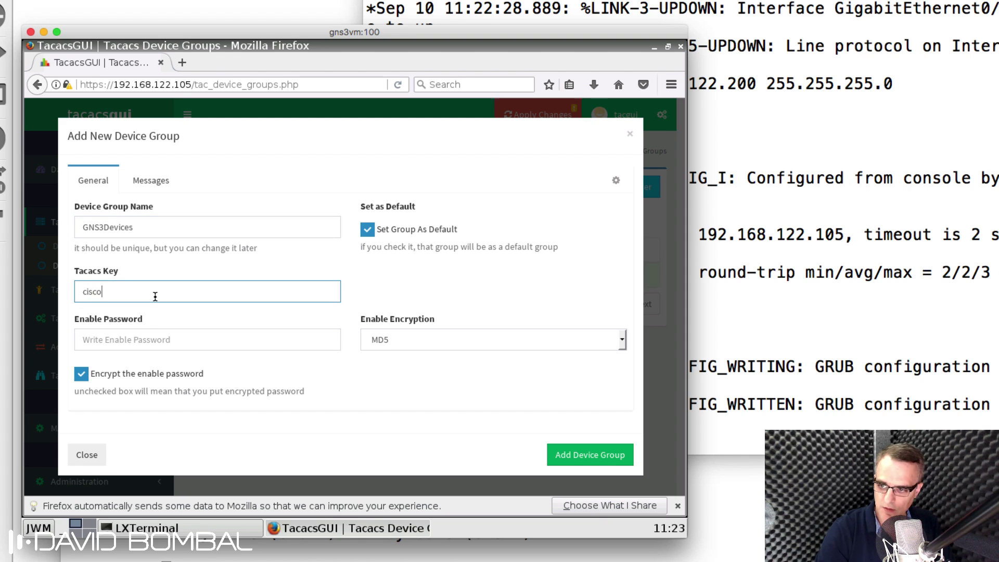
left_click(152, 341)
type("cisco")
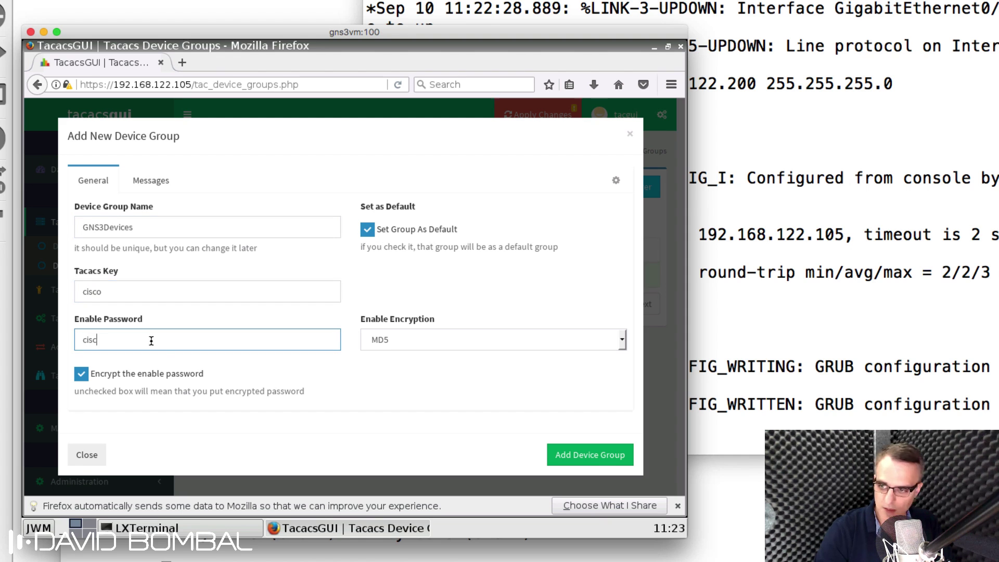
left_click(538, 343)
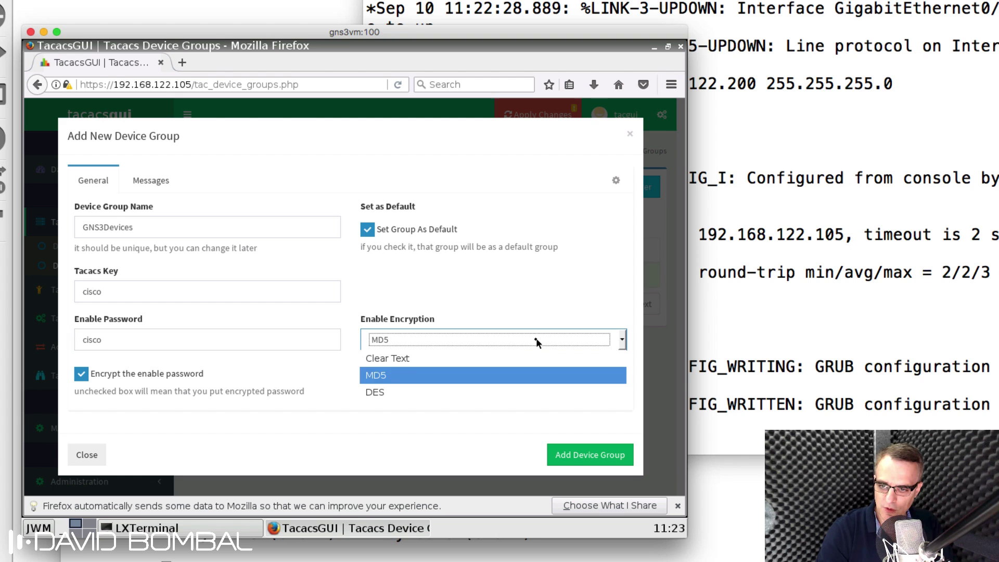
left_click(511, 357)
left_click(602, 412)
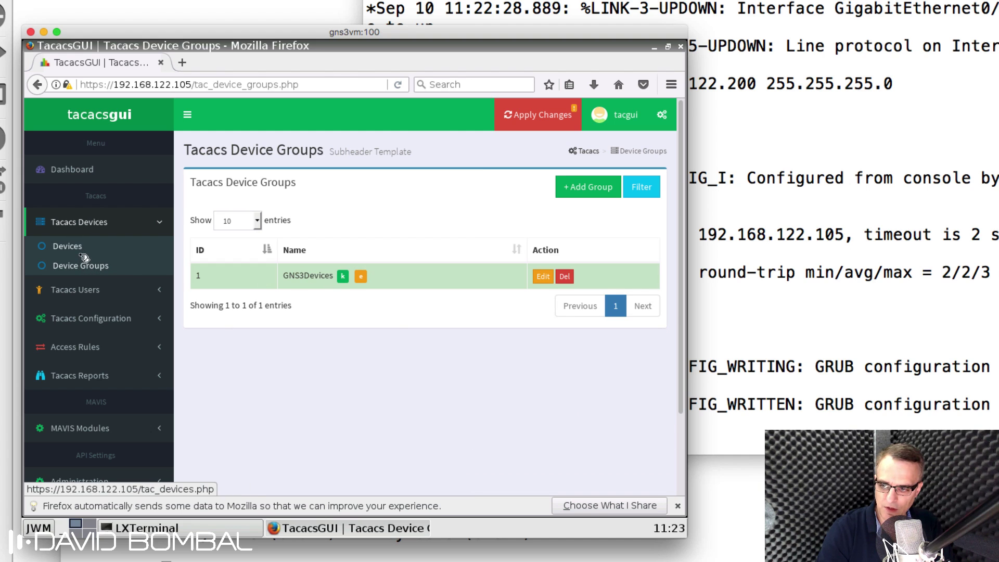
Step: Start a new device named R1 with IP address 192.168.122.200
left_click(82, 252)
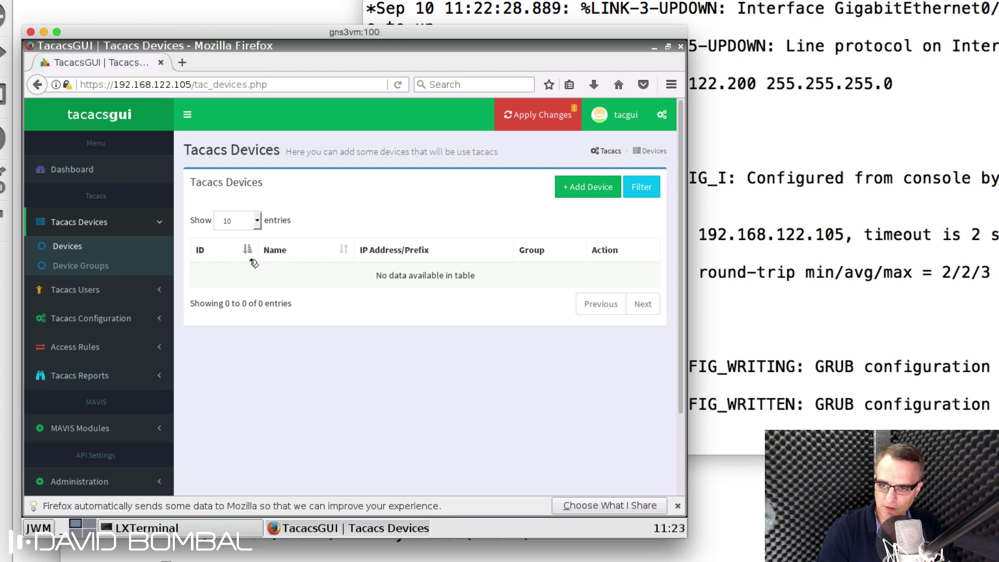
left_click(587, 187)
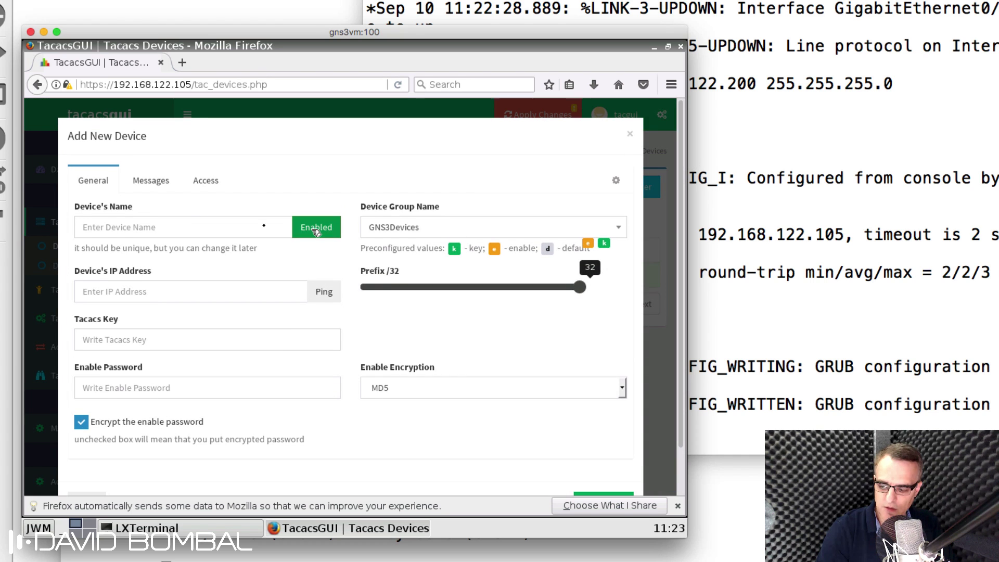
left_click(149, 233)
type("R1")
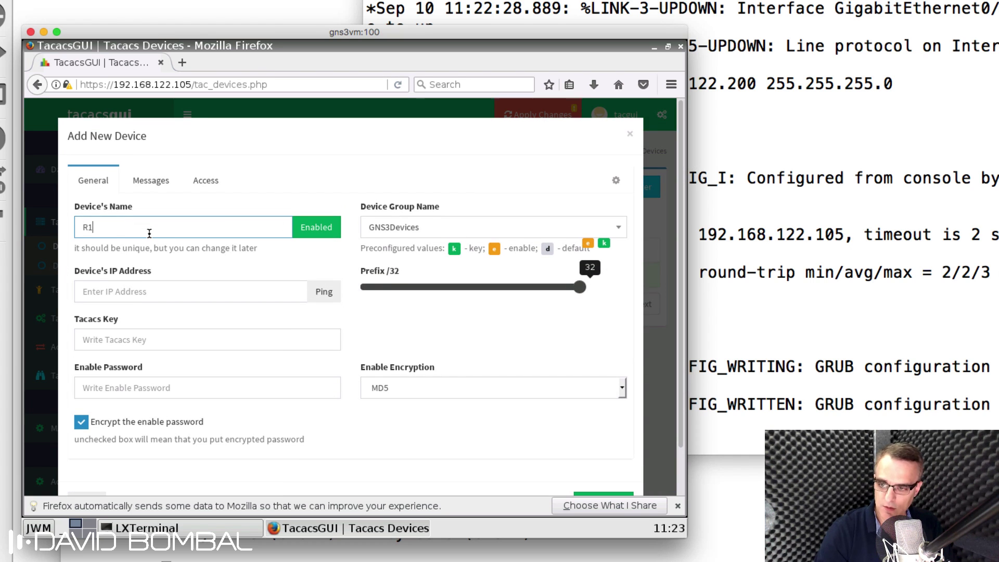
left_click(149, 292)
type("192.168.122.200")
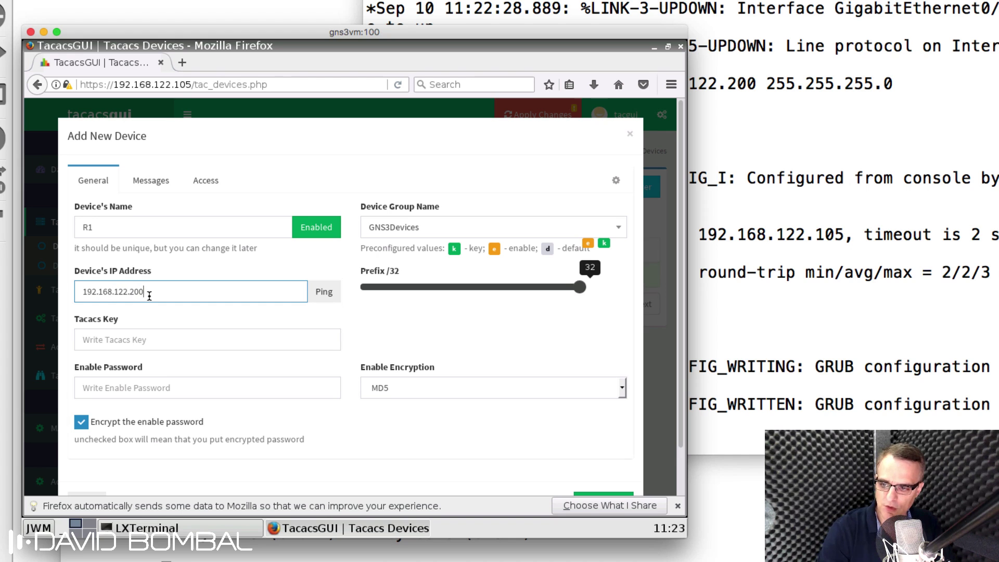
Step: Give R1 its TACACS key, enable password, Clear Text encryption and GNS3Devices group, and save it
left_click(154, 338)
type("cisco")
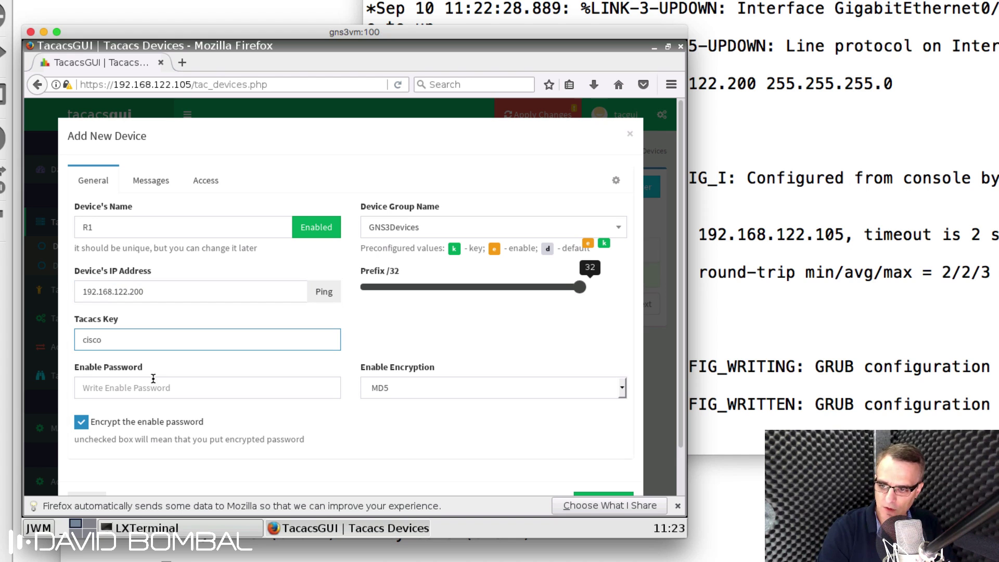
left_click(154, 380)
type("cisco")
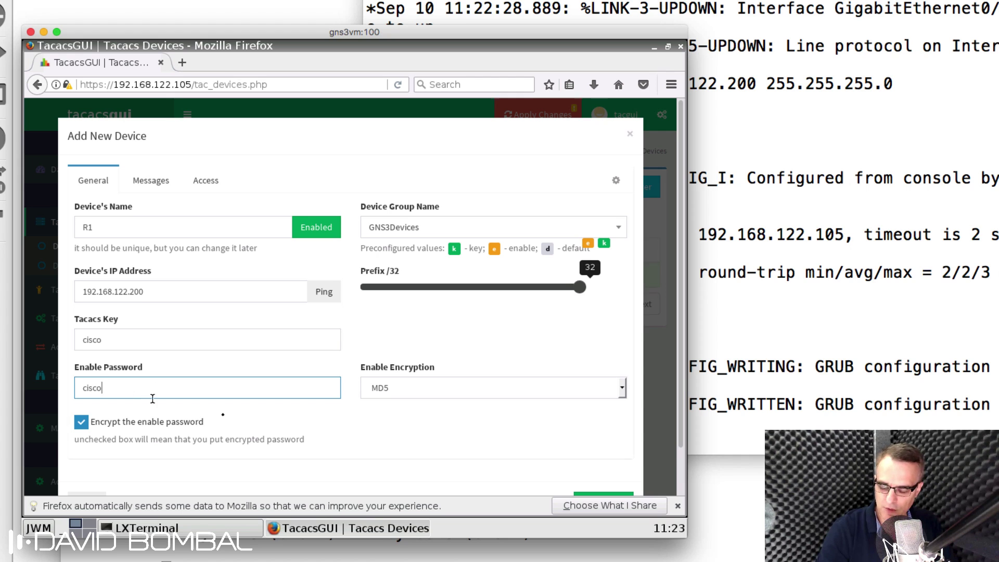
left_click(435, 386)
left_click(426, 406)
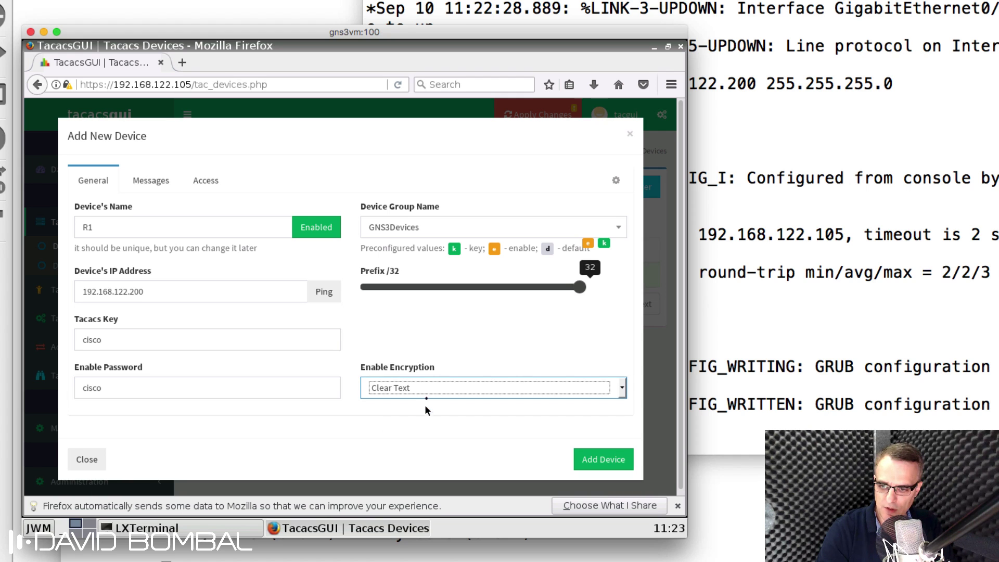
left_click(467, 224)
left_click(449, 251)
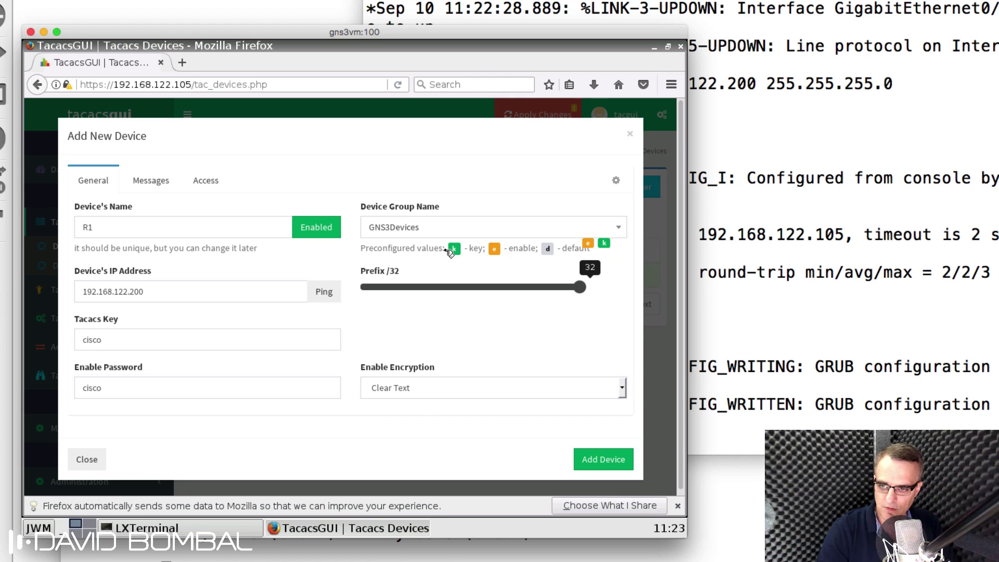
left_click(611, 460)
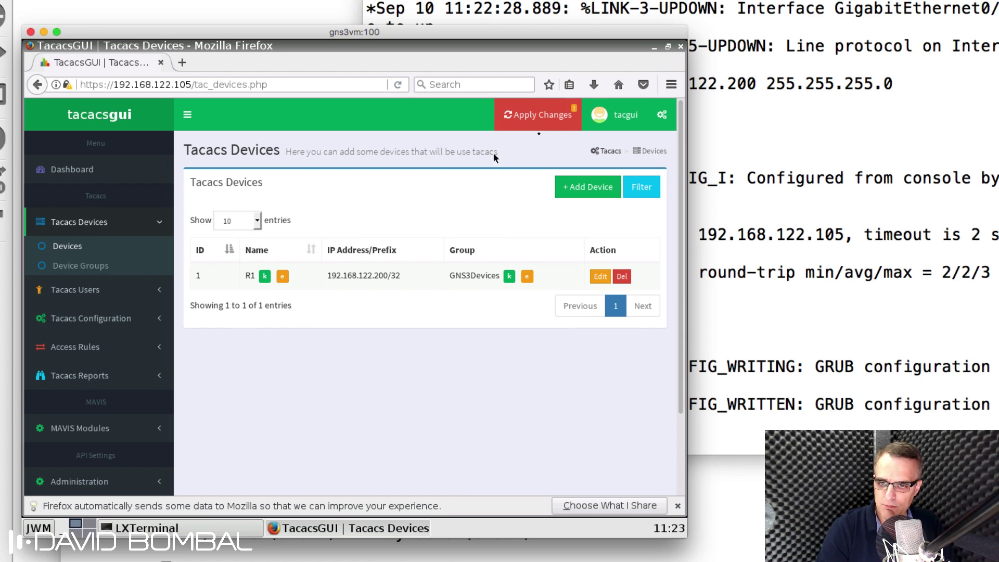
Step: Run Test and Apply on the pending TACACS configuration from the Apply Changes page
left_click(550, 119)
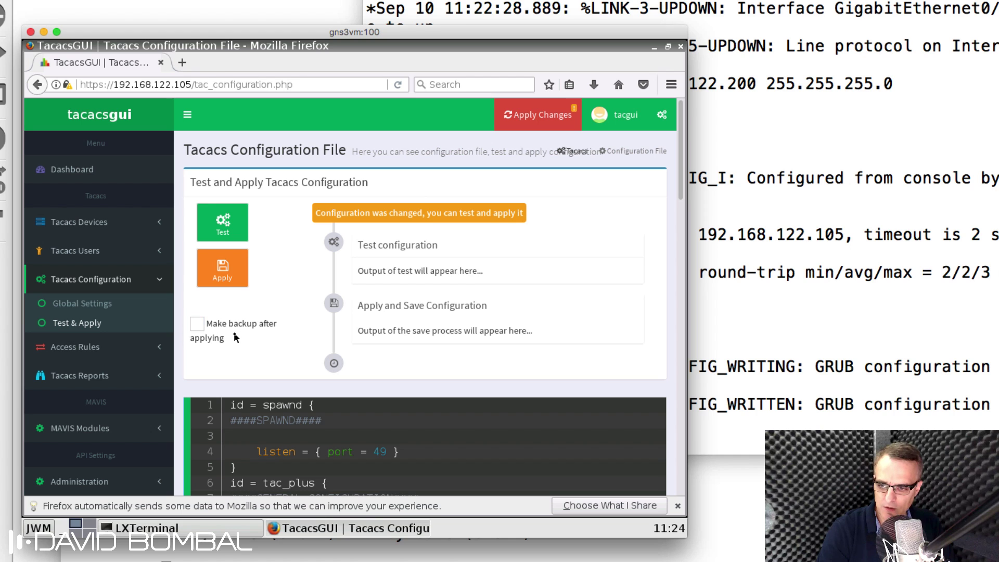
left_click(224, 271)
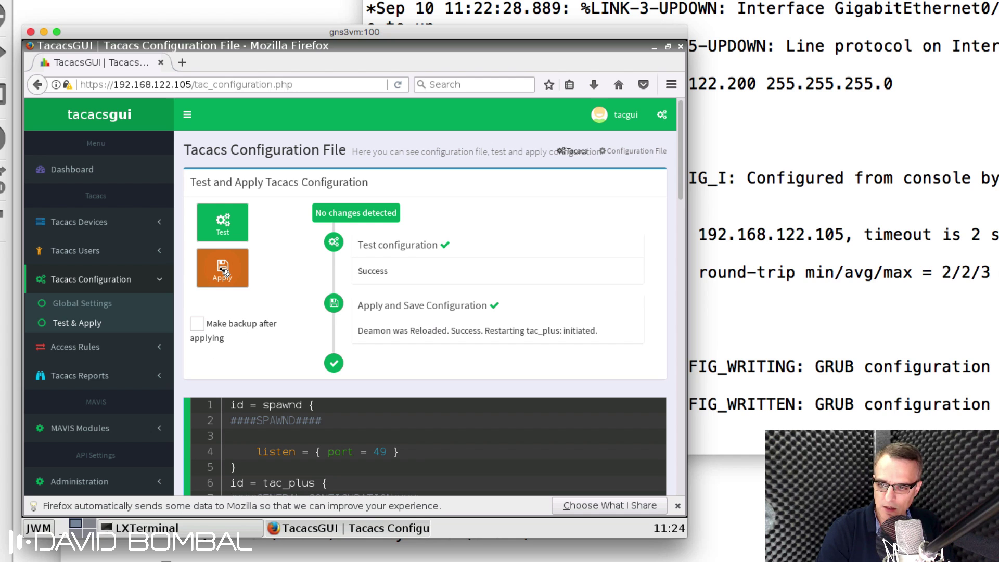
Step: Scroll the generated config to the GNS3Devices group and R1 host, then return to GNS3
scroll(555, 317, "down", 5)
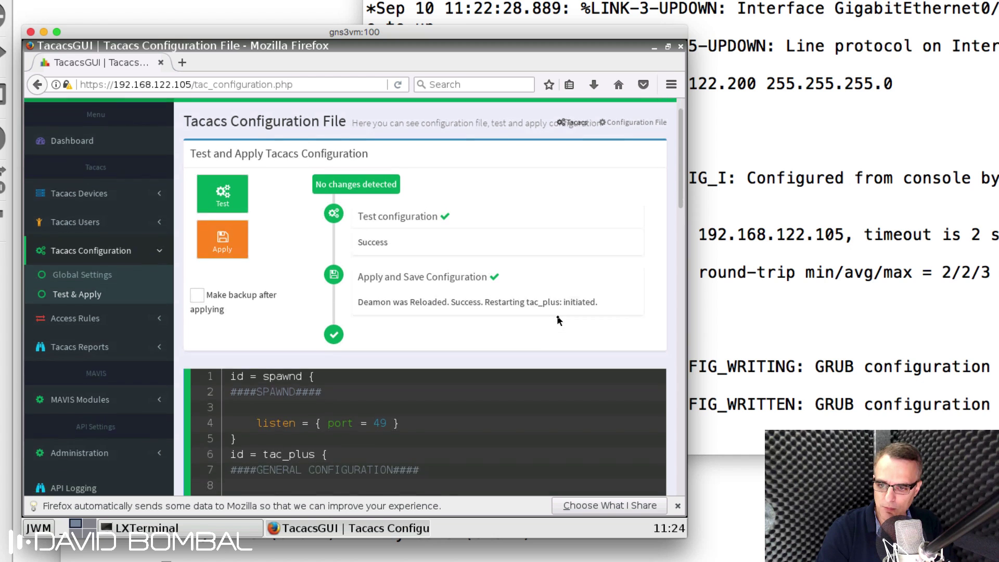
scroll(555, 318, "down", 6)
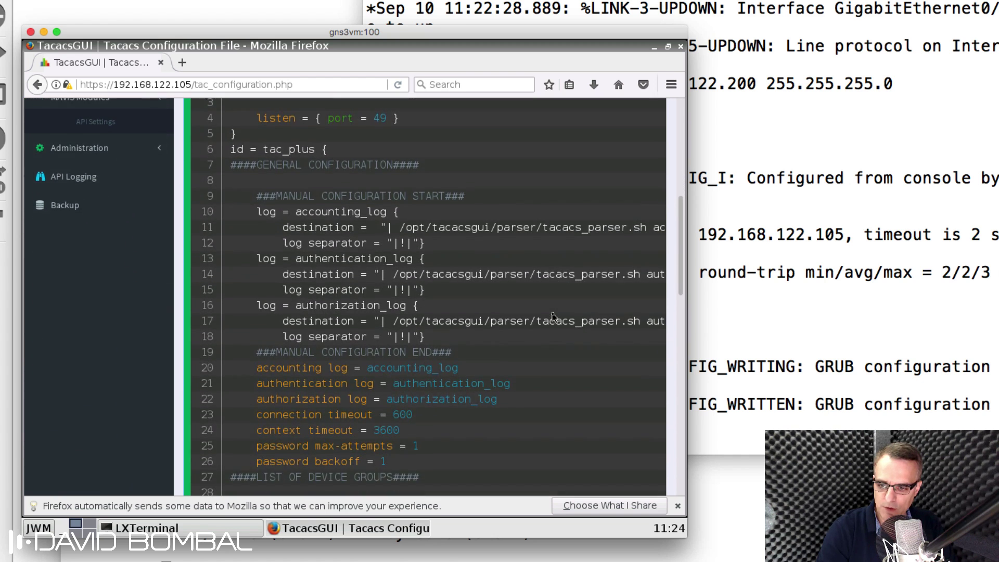
scroll(553, 318, "down", 3)
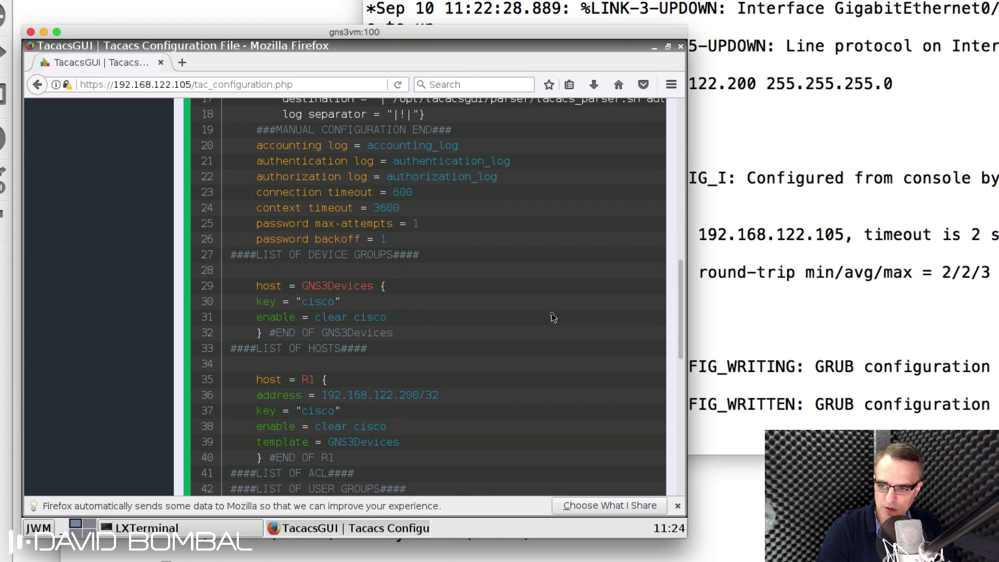
scroll(553, 318, "down", 2)
left_click_drag(222, 181, 404, 415)
scroll(407, 424, "down", 5)
scroll(407, 425, "down", 4)
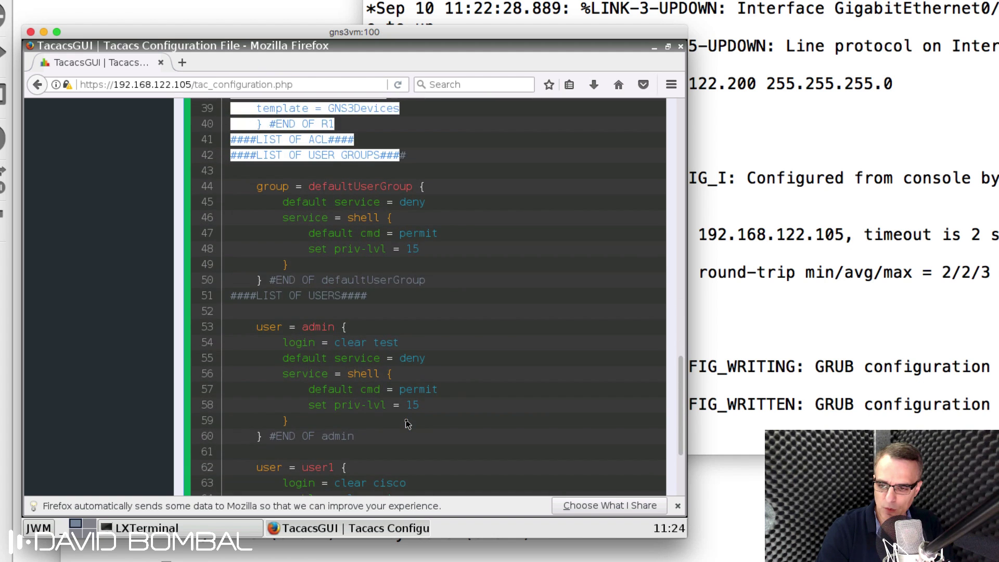
scroll(405, 422, "up", 5)
scroll(406, 423, "up", 15)
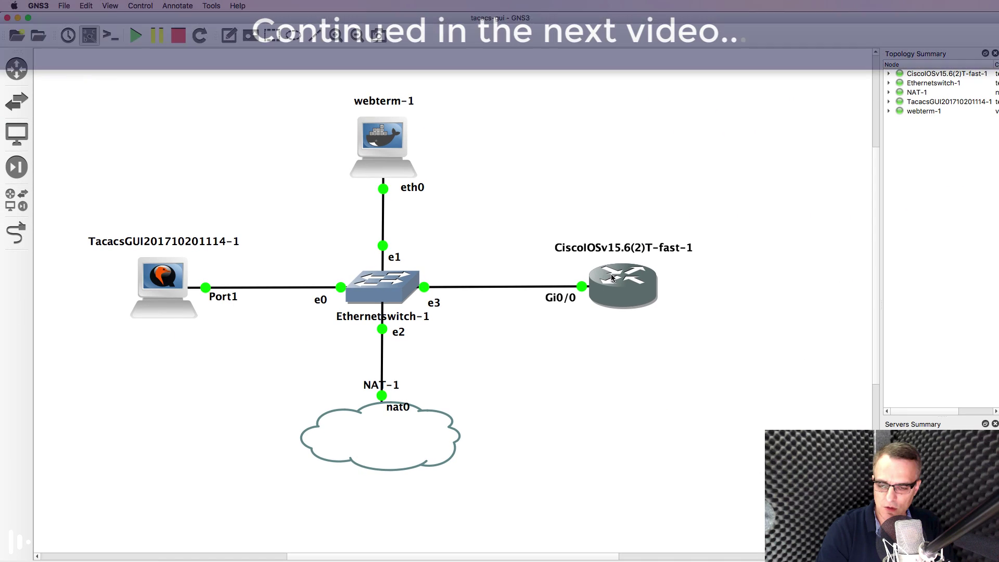
mouse_move(639, 291)
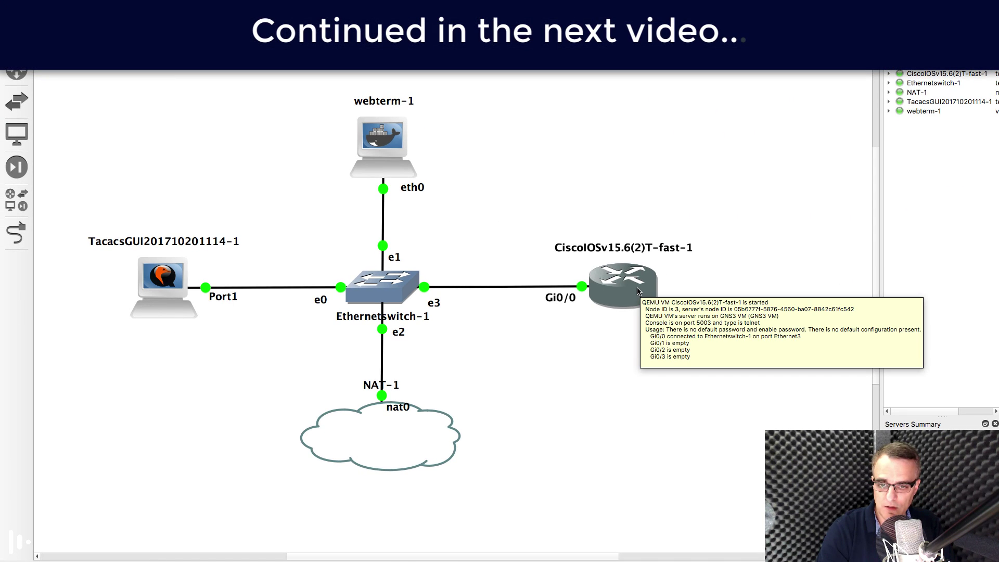